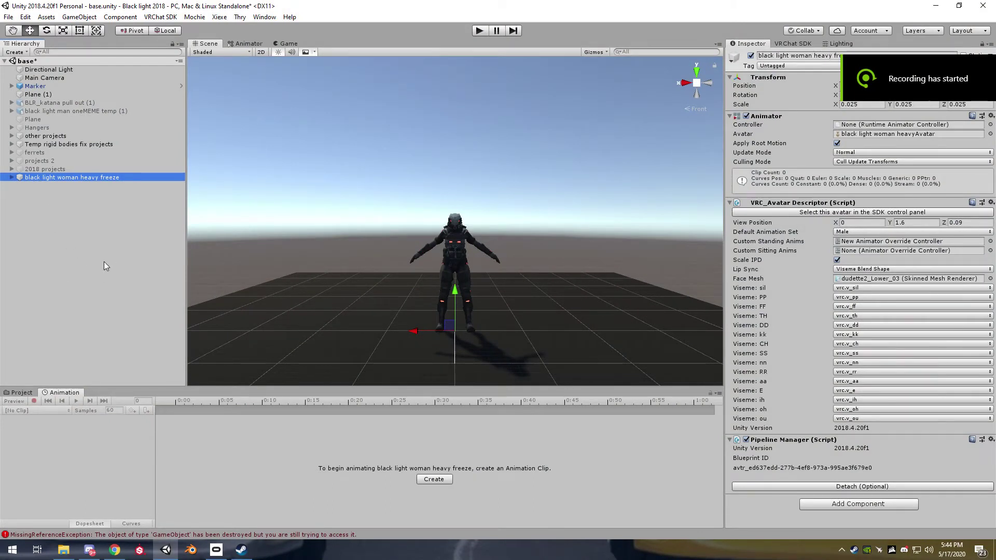
Duplicate the black light woman heavy freeze avatar and rename the copy Freeze mode.
left_click(120, 232)
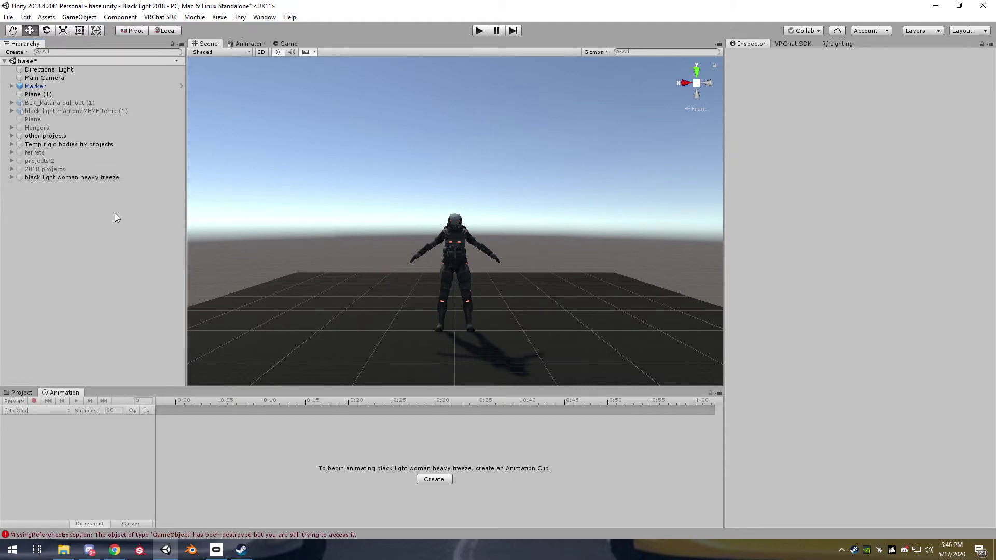
left_click(88, 179)
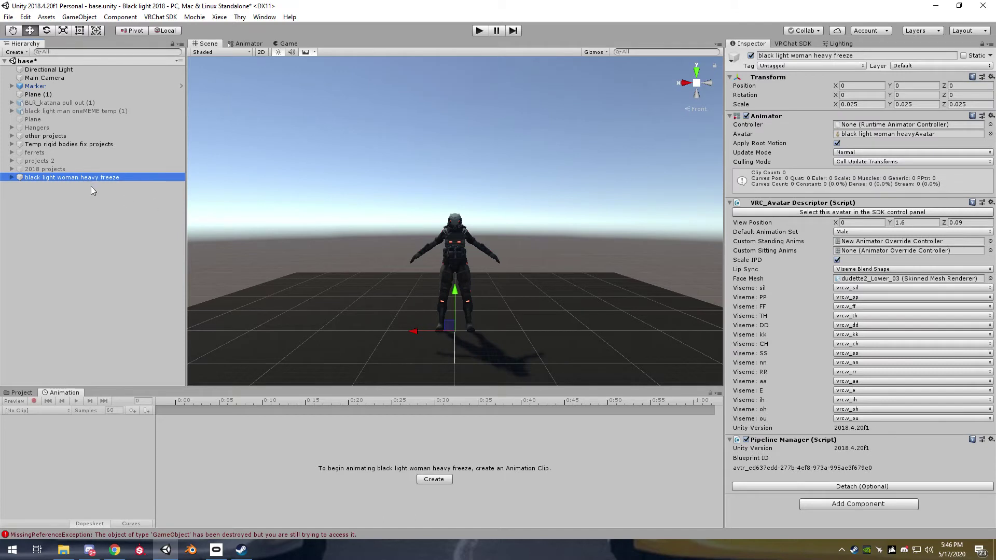
right_click(39, 178)
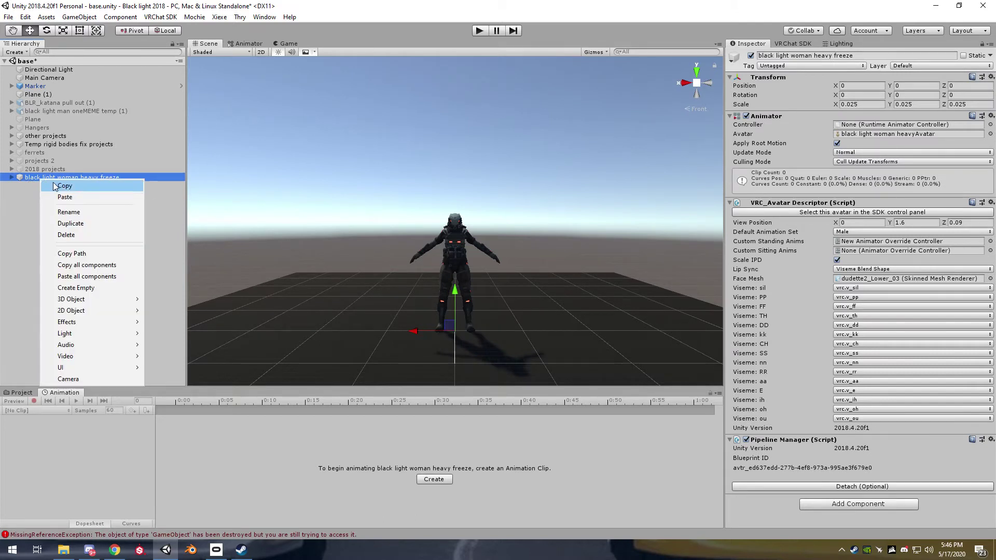
left_click(81, 222)
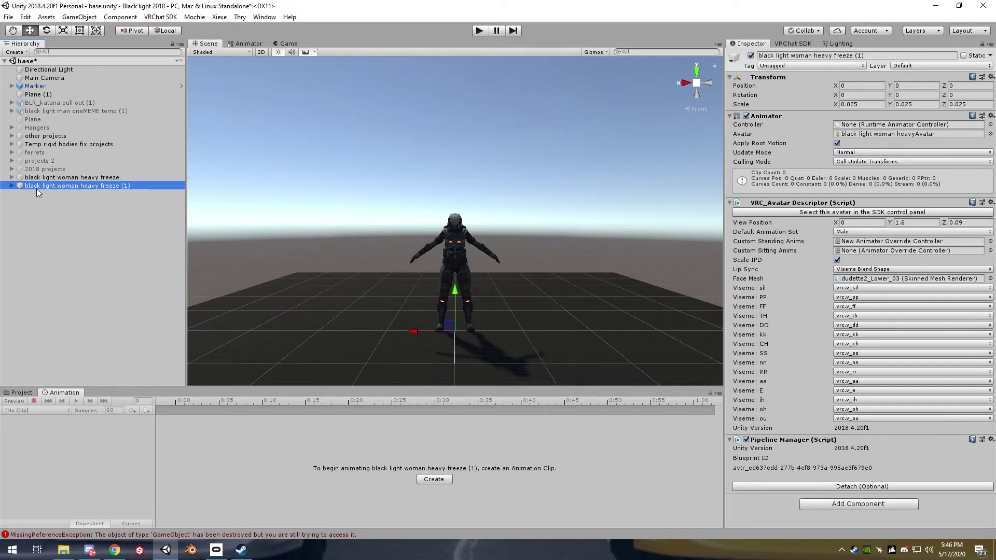
right_click(42, 187)
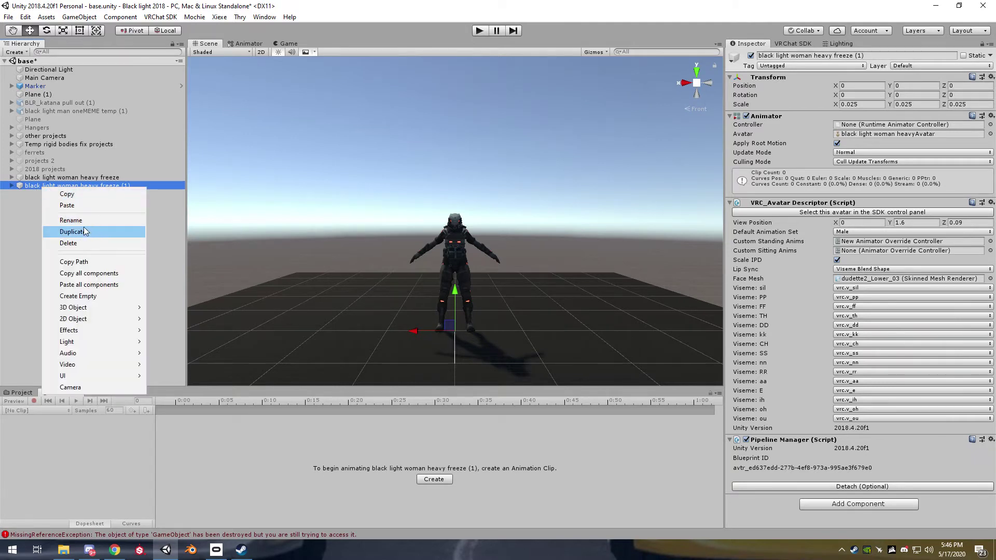
left_click(86, 220)
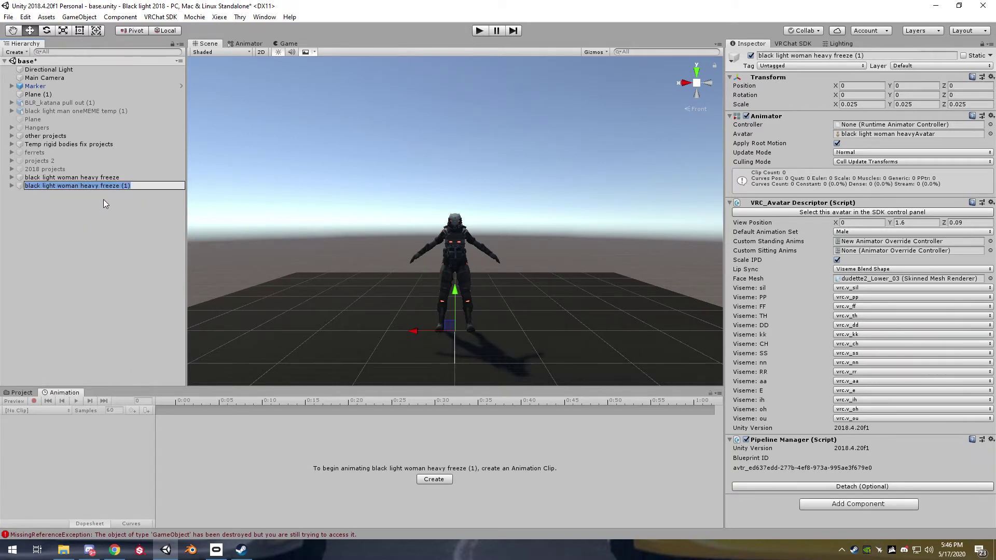
type("Fr")
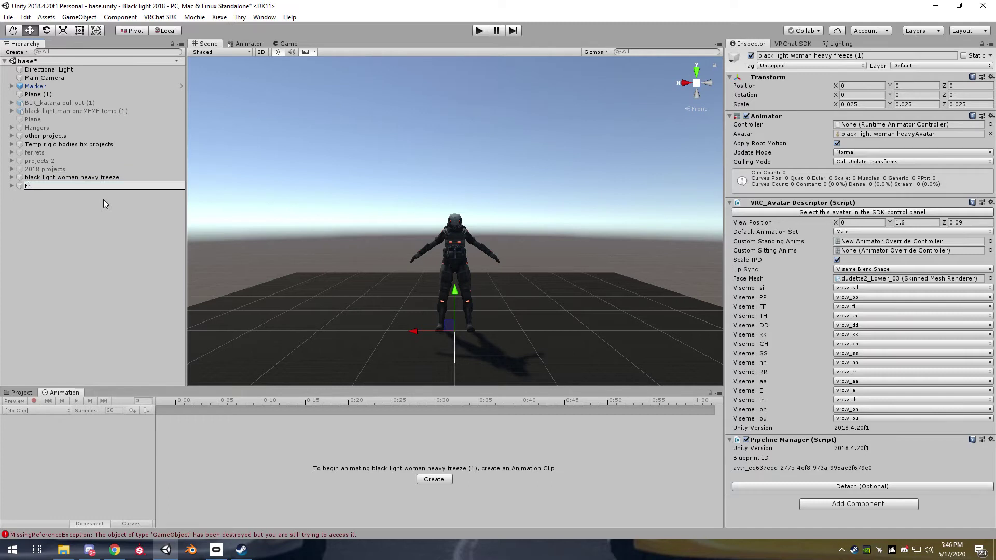
type("eeze mode")
key("Return")
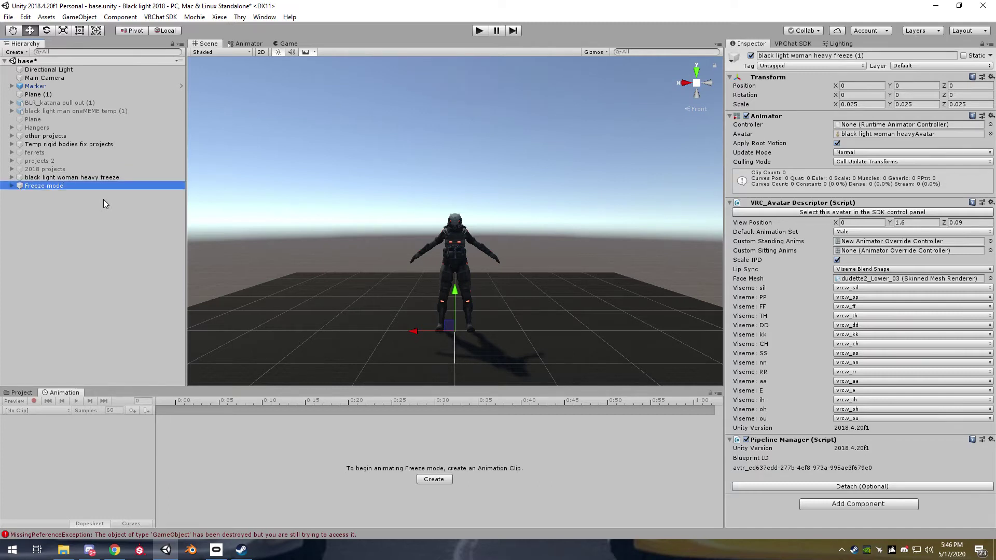
Add the worldSpace prefab from the Assets/lindesu/World Fixed Object folder to the scene as a root object.
left_click(21, 392)
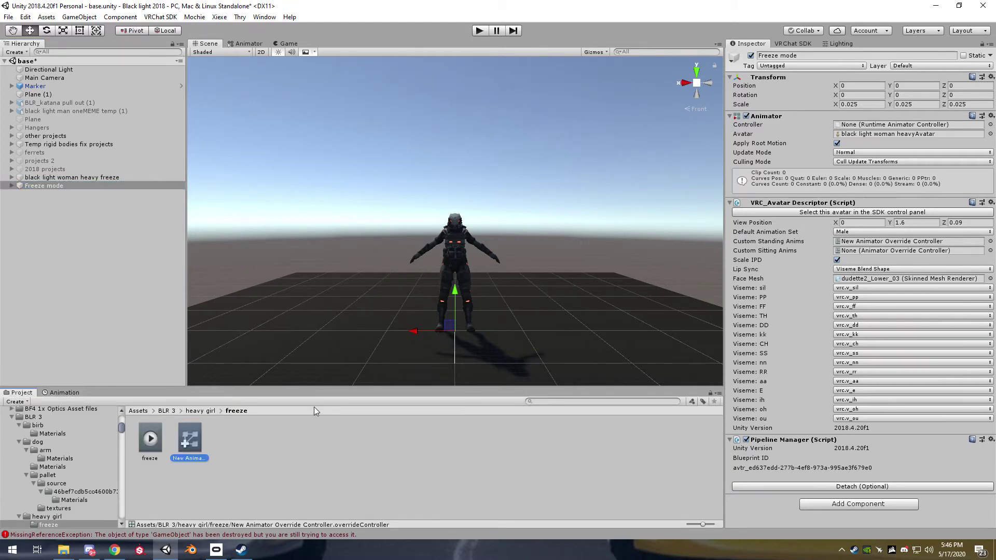
left_click(139, 413)
scroll(360, 447, "down", 6)
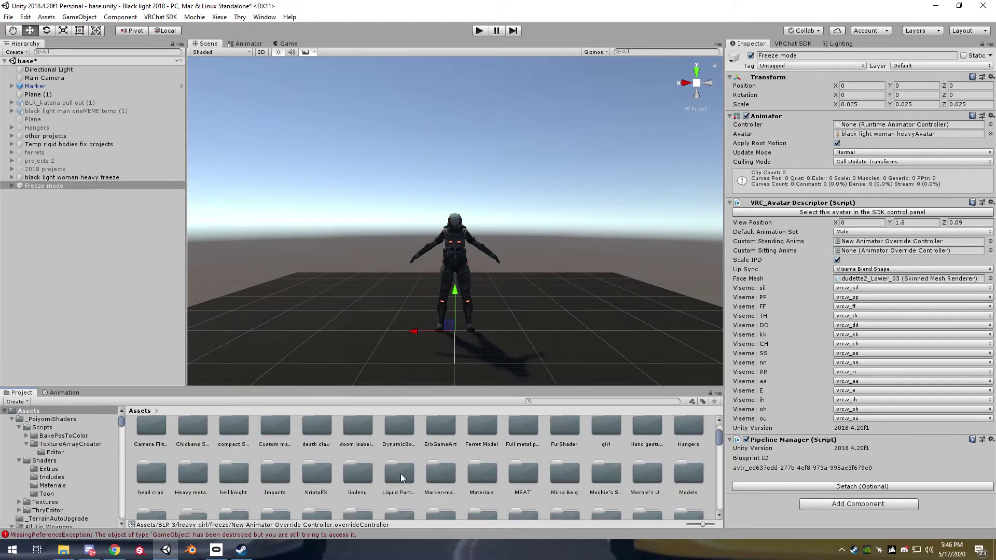
double_click(357, 426)
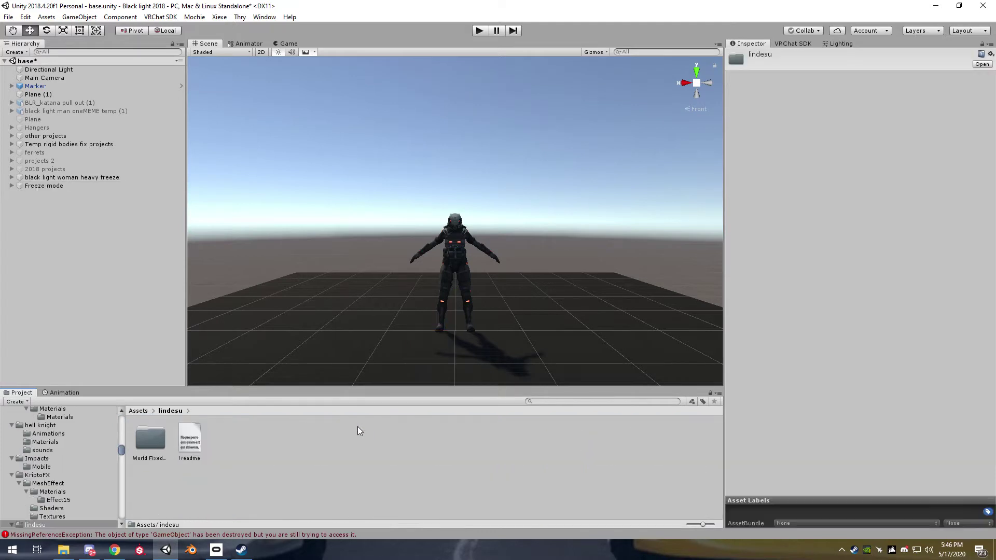
left_click(148, 441)
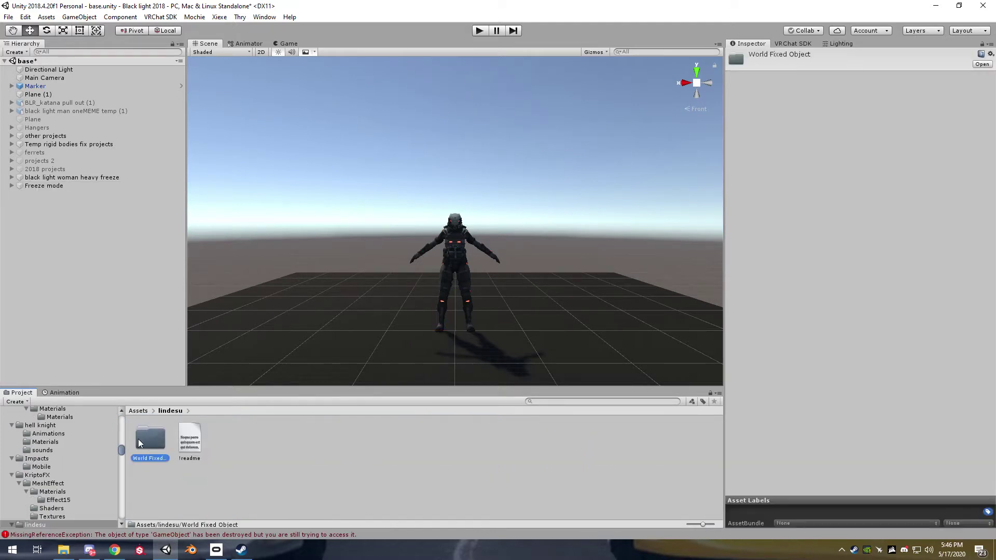
double_click(150, 438)
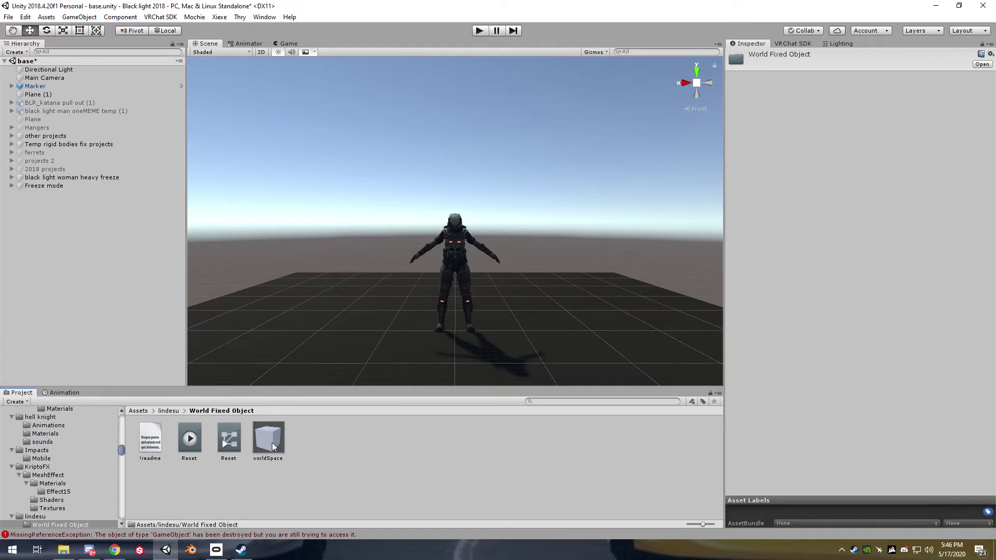
left_click_drag(268, 439, 78, 259)
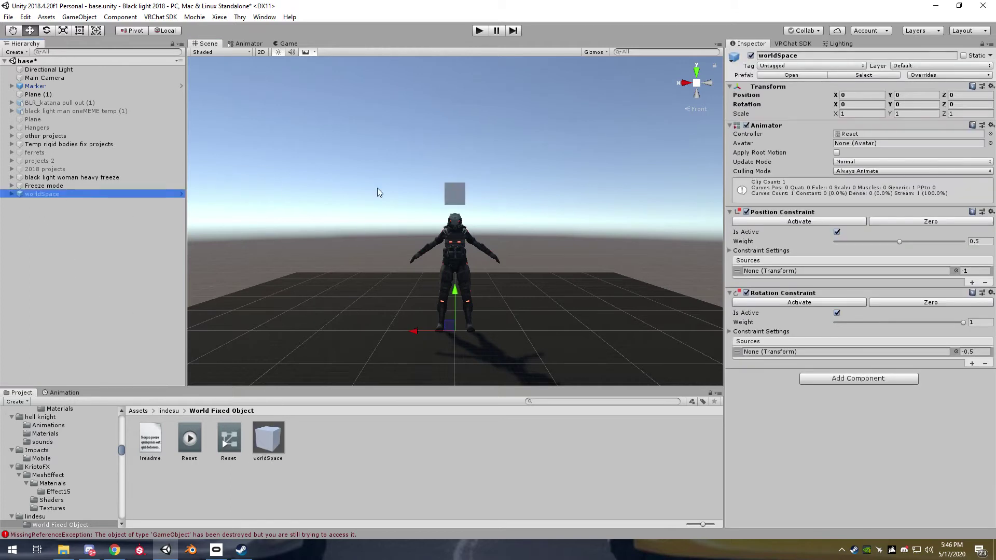
Unpack the worldSpace prefab and delete the Cube inside its Container.
left_click(12, 194)
left_click(19, 203)
right_click(47, 194)
left_click(98, 289)
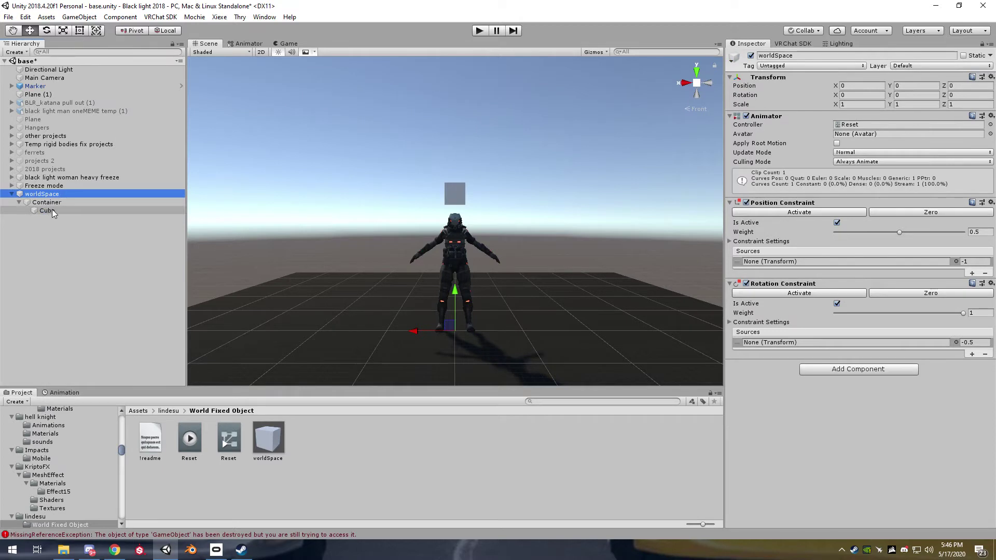
left_click(47, 211)
right_click(47, 211)
left_click(72, 266)
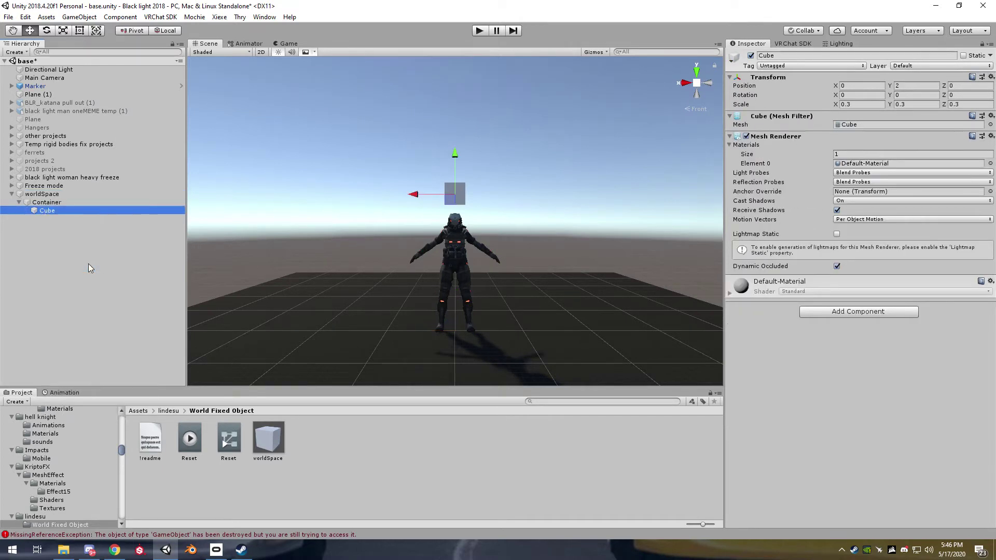
Disable the Position Constraint and Rotation Constraint on worldSpace and unlock the rotation constraint's settings.
left_click(54, 196)
left_click(744, 204)
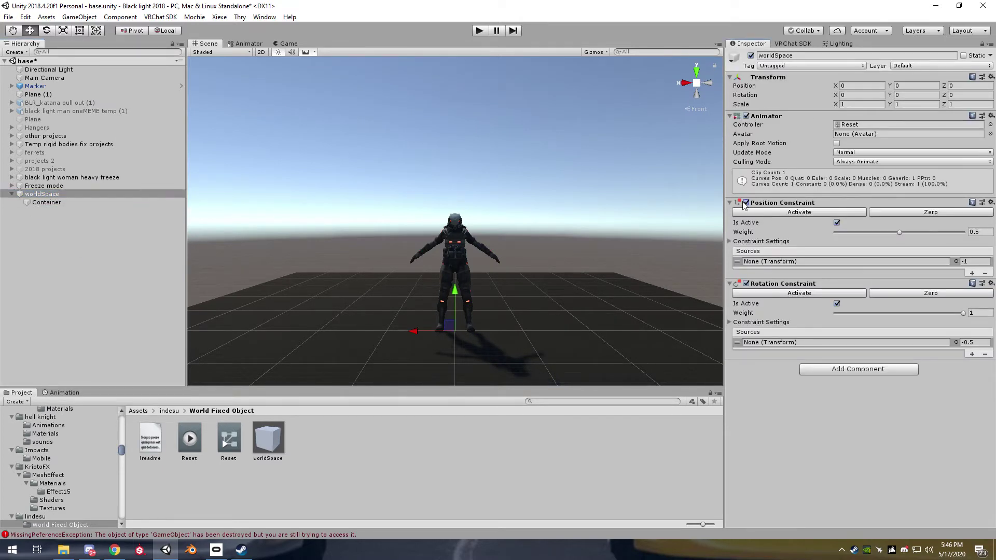
left_click(746, 202)
left_click(746, 283)
left_click(741, 242)
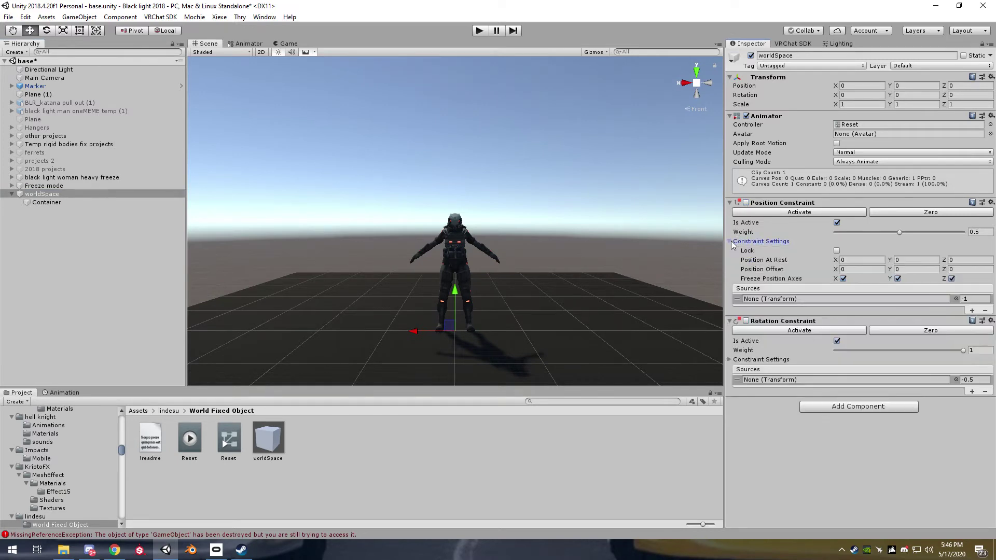
left_click(733, 359)
left_click(837, 368)
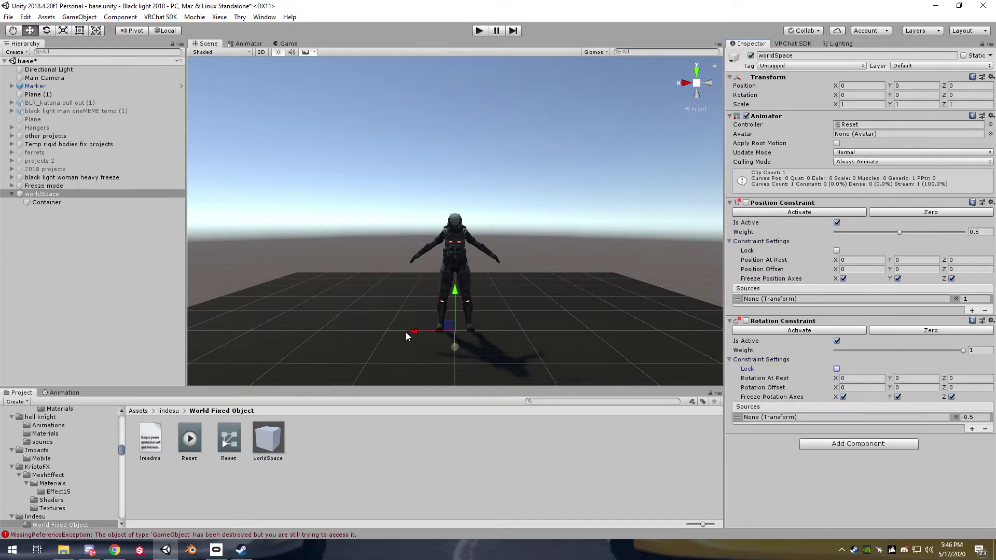
Unlock the Parent Constraint settings on worldSpace's Container.
left_click(47, 202)
left_click(730, 155)
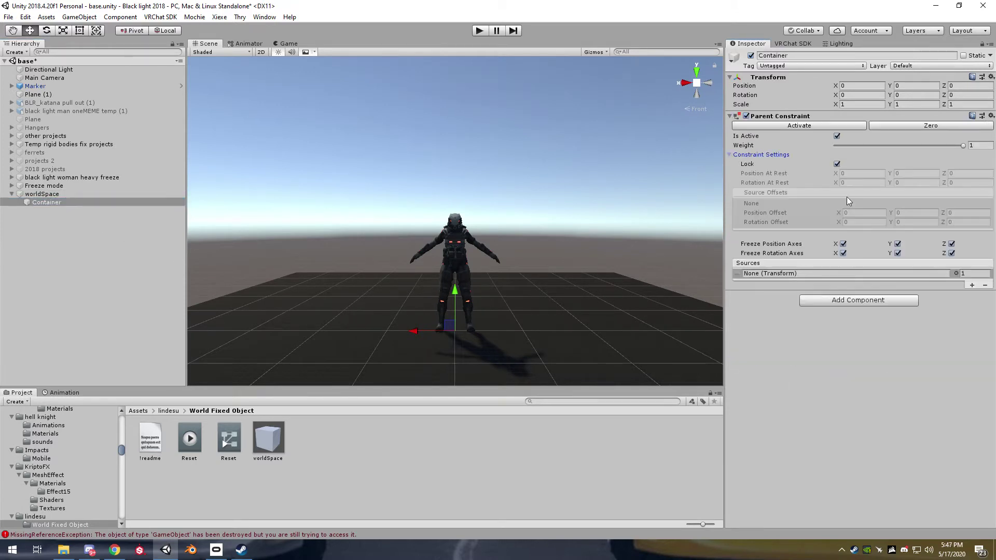
left_click(836, 164)
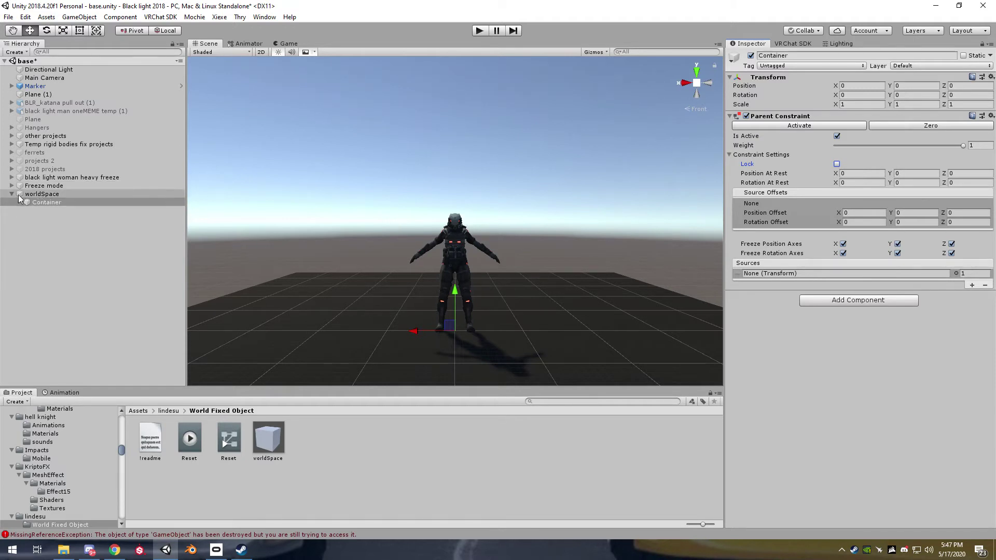
Reorder worldSpace above Freeze mode and nest Freeze mode inside its Container.
left_click(36, 195)
left_click_drag(36, 195, 42, 182)
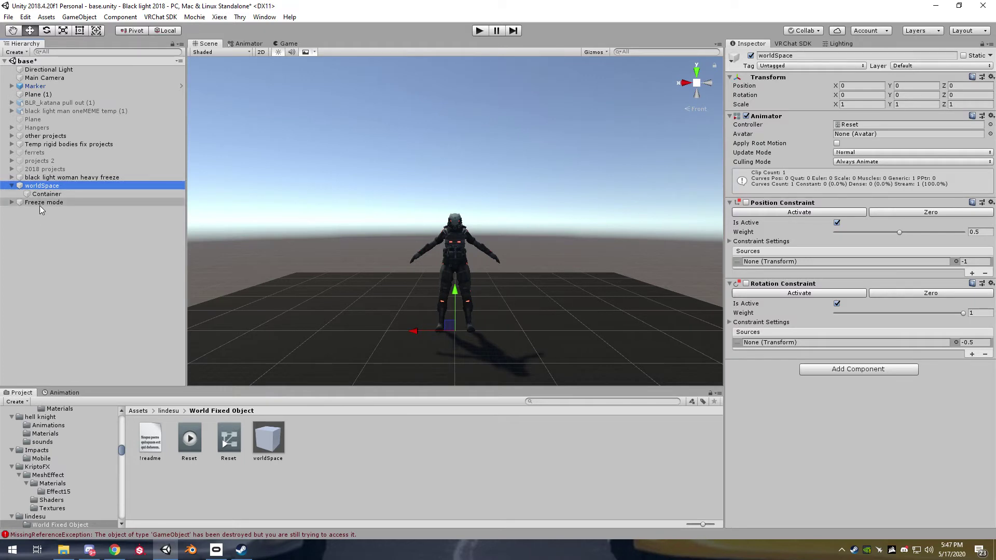
left_click_drag(32, 203, 66, 193)
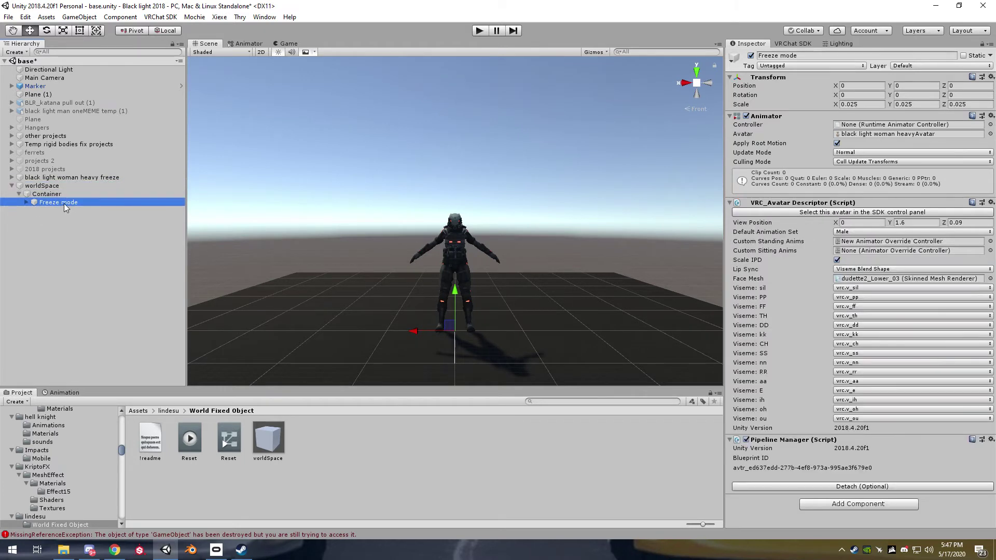
Nest worldSpace under the black light woman heavy freeze avatar, ordered below Armature and dudette2_Lower_03.
left_click(12, 178)
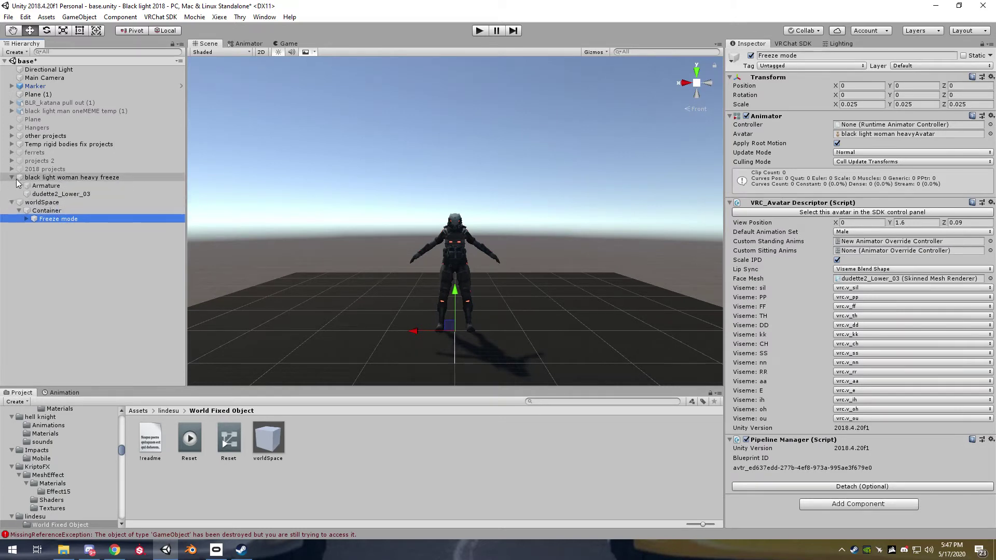
left_click_drag(44, 202, 52, 177)
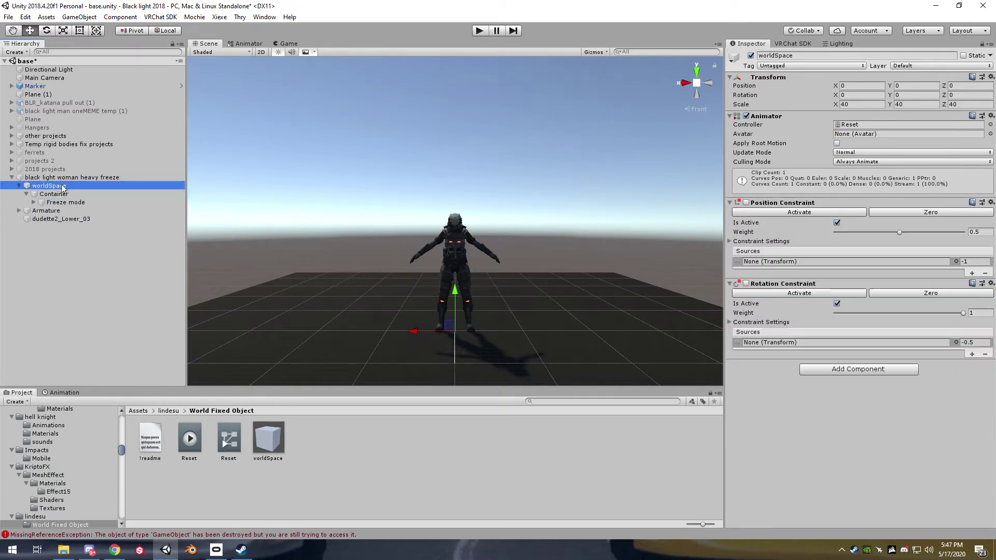
left_click(45, 210)
left_click(61, 219, "shift")
left_click_drag(50, 213, 56, 183)
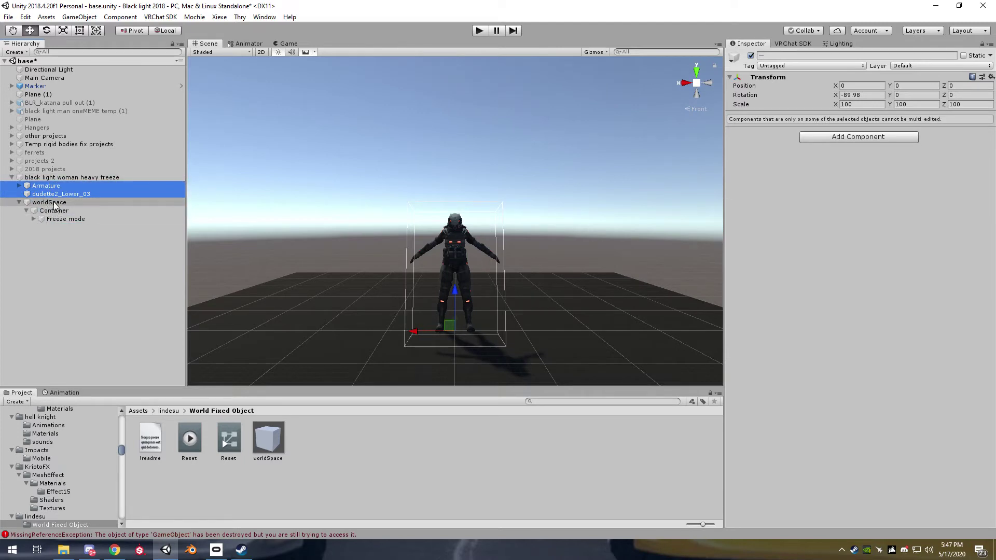
left_click(63, 194)
left_click(67, 203)
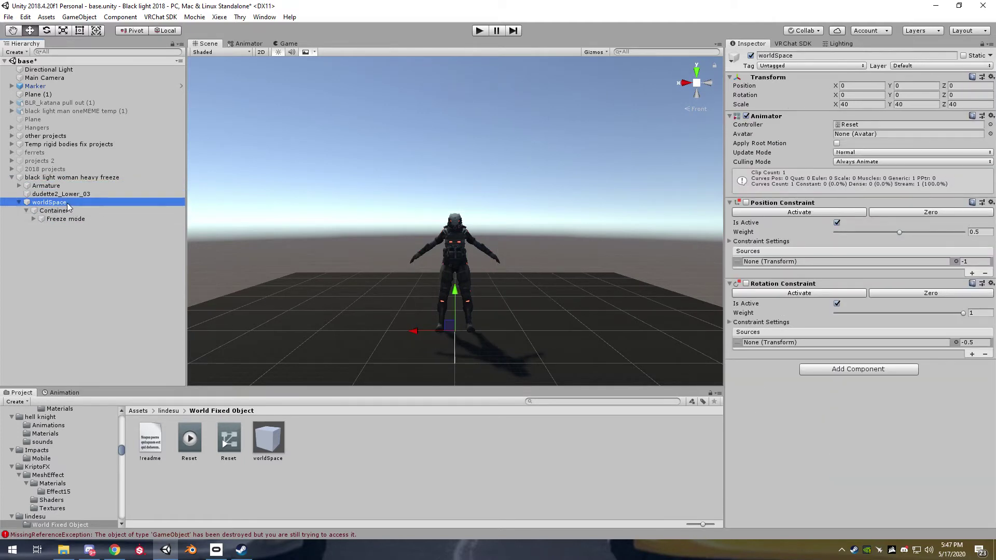
Rename the mesh inside Freeze mode to dudette2_Lower_03 freeze and deactivate it.
left_click(34, 219)
left_click(104, 236)
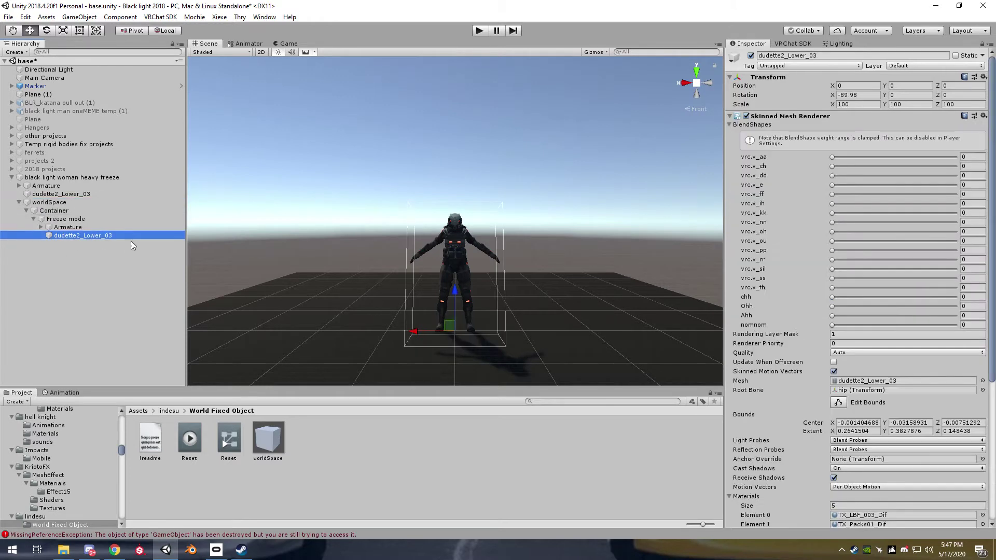
right_click(85, 234)
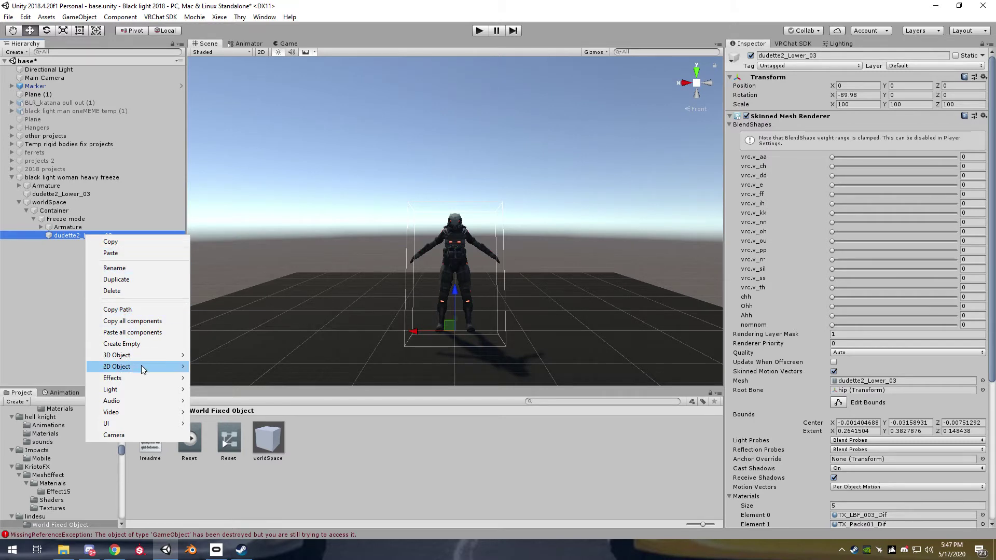
left_click(123, 268)
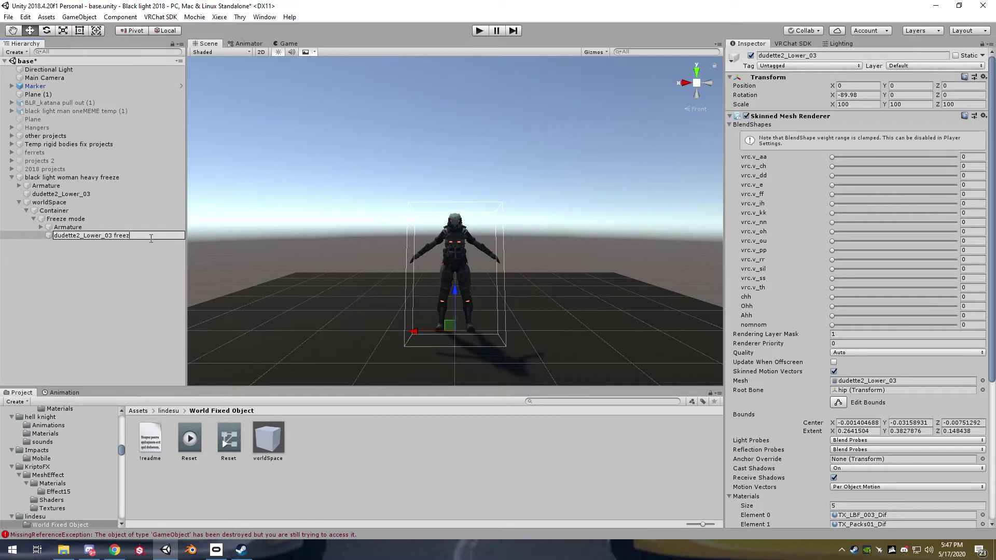
key("Return")
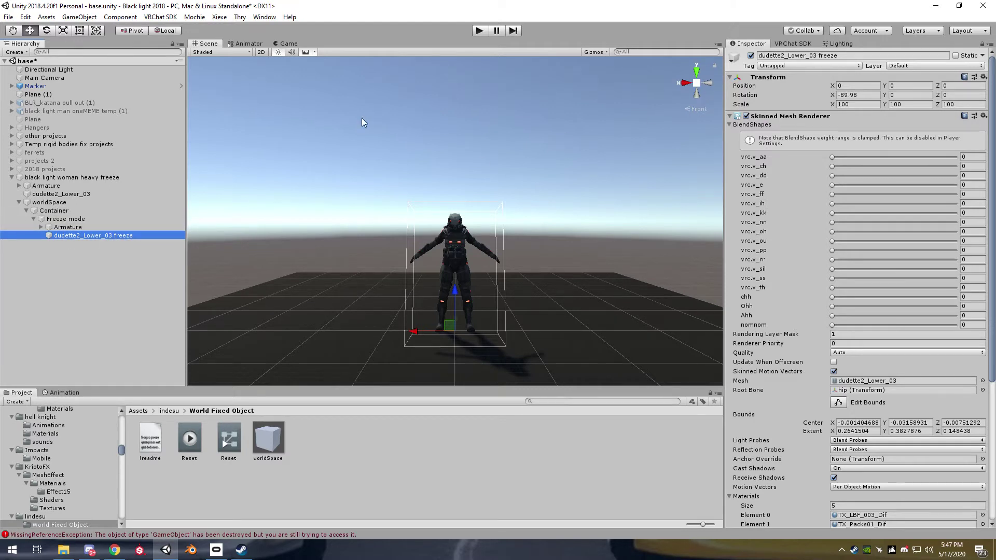
left_click(751, 56)
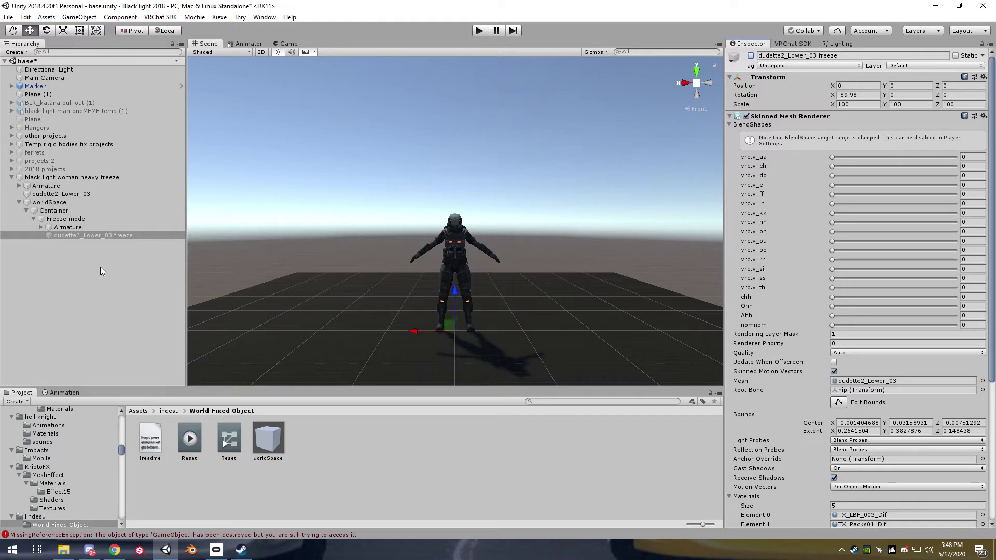
Expand the Freeze mode armature from hip through the back bones and left shoulder down to ValveBiped.Bip01_L_Hand.
left_click(40, 227)
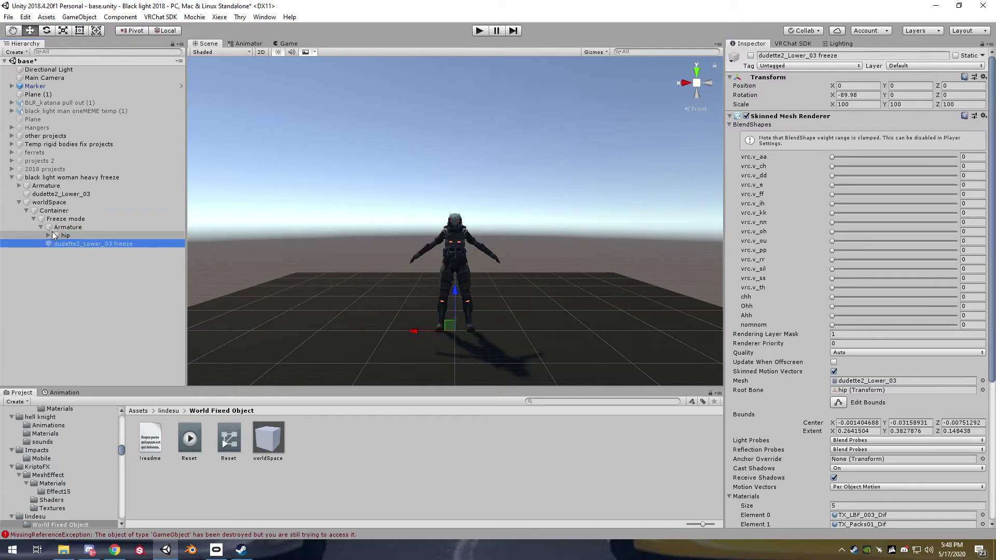
left_click(48, 235)
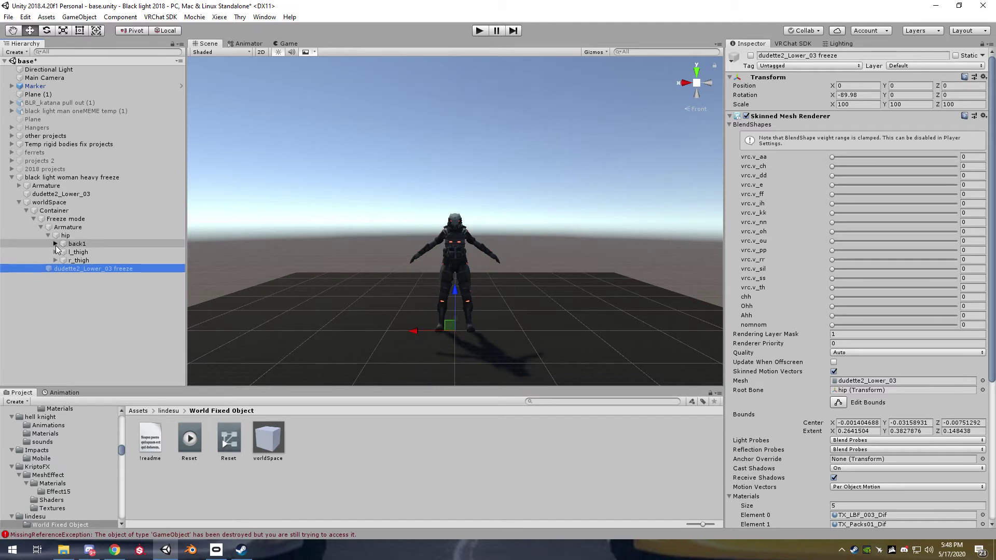
left_click(55, 244)
left_click(63, 252)
left_click(70, 260)
left_click(77, 268)
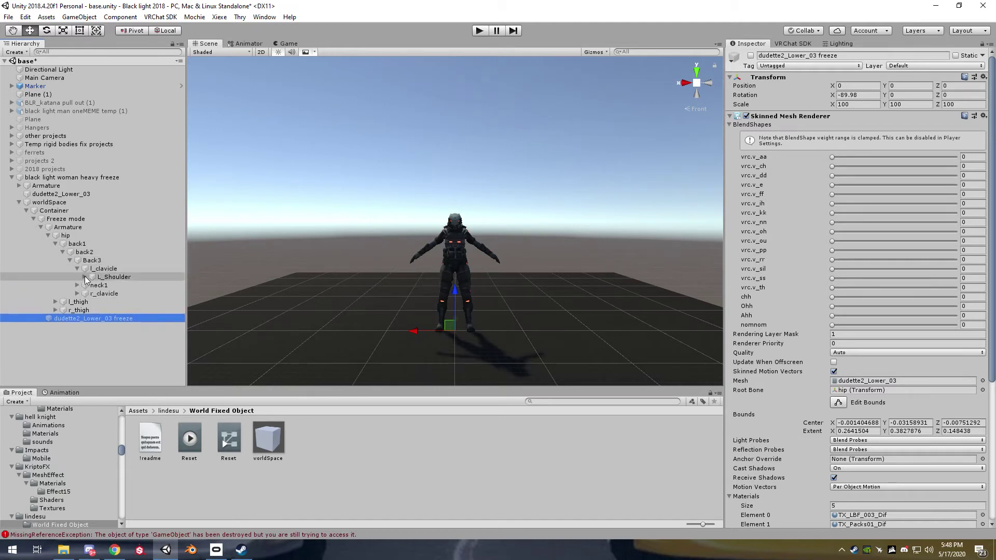
left_click(85, 277)
left_click(92, 285)
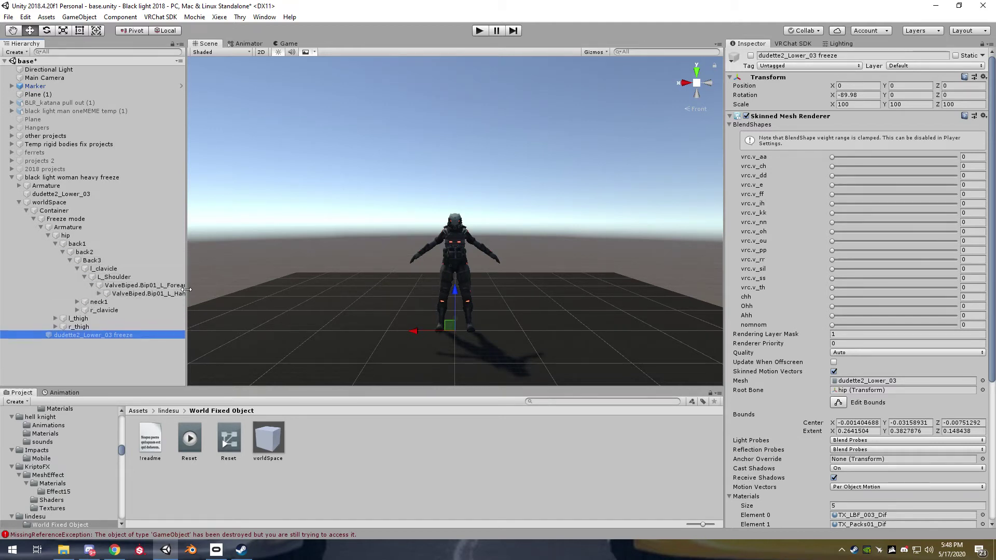
Widen the Hierarchy and dock the Inspector directly beside it, grouped with the Scene view.
left_click_drag(187, 290, 437, 299)
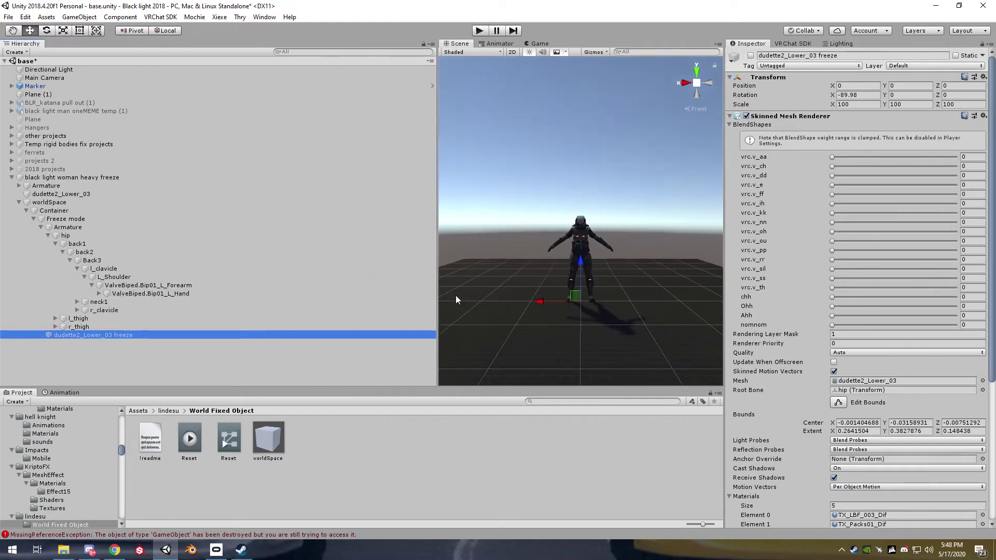
left_click_drag(751, 43, 458, 50)
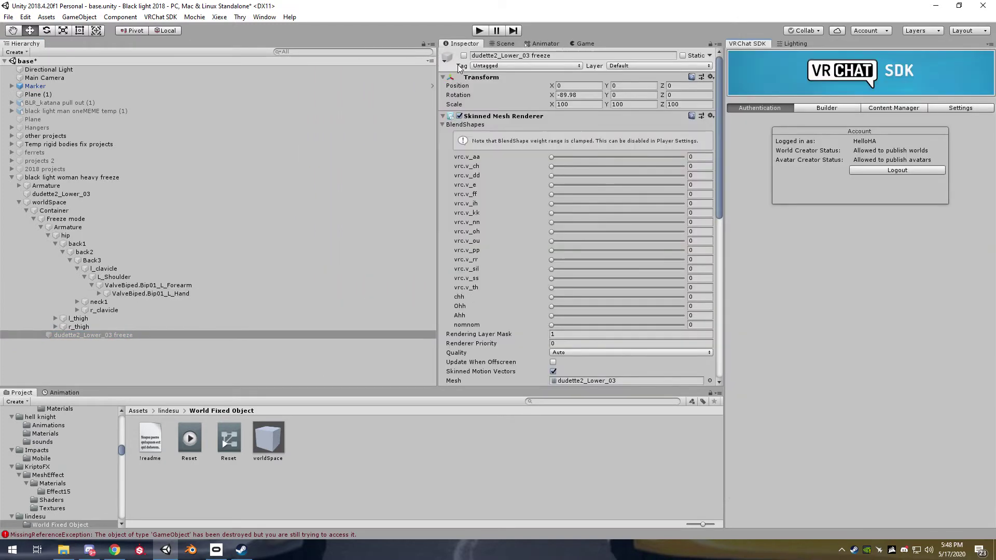
Expand all finger and thumb bones under ValveBiped.Bip01_L_Hand in the Freeze mode armature.
left_click(99, 293)
left_click(106, 302)
left_click(114, 310)
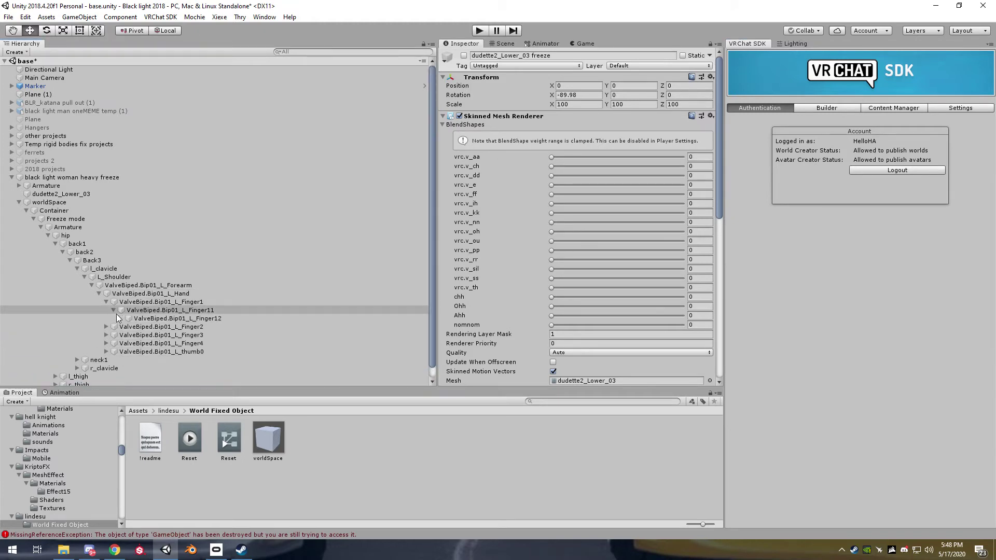
left_click(106, 327)
left_click(114, 336)
left_click(106, 352)
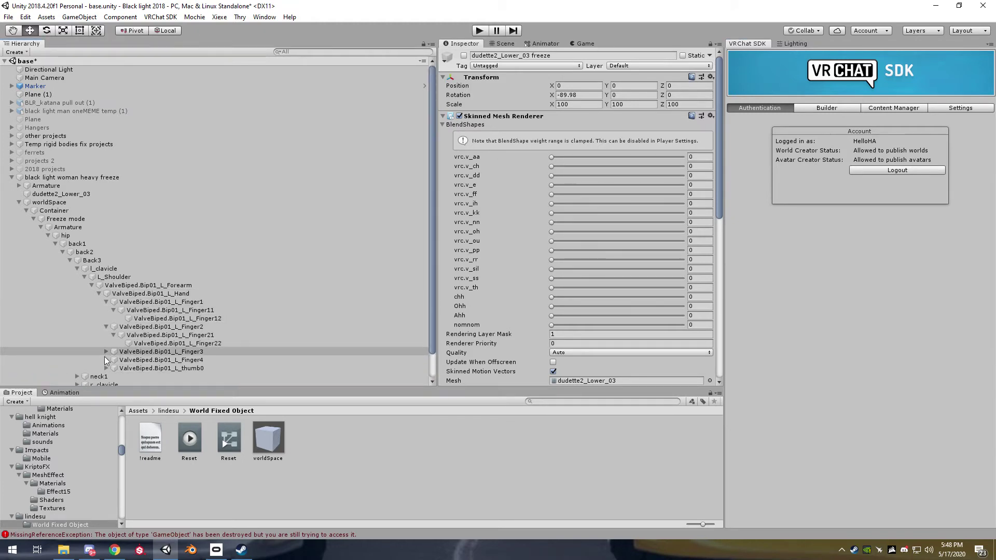
left_click(113, 361)
scroll(112, 363, "down", 3)
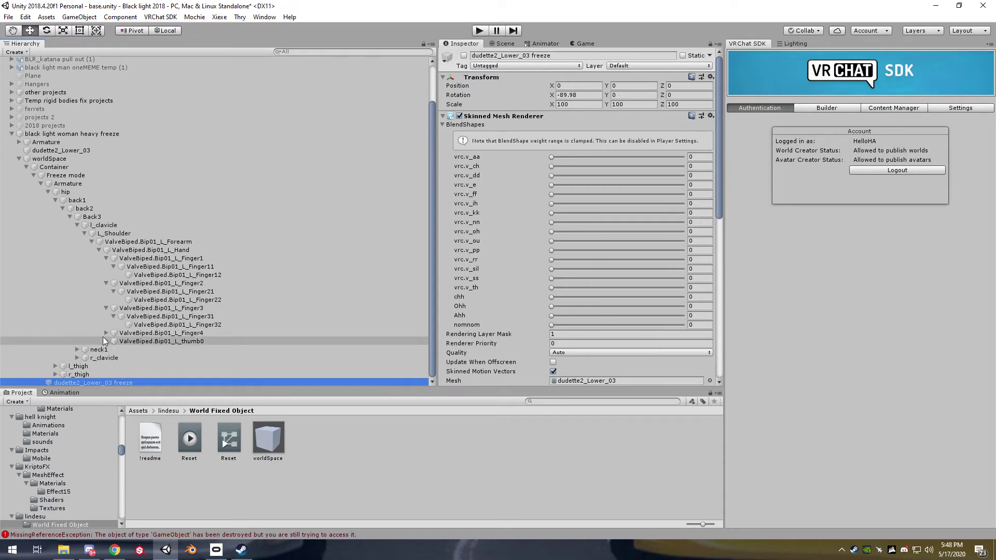
left_click(117, 334)
left_click(106, 333)
left_click(114, 341)
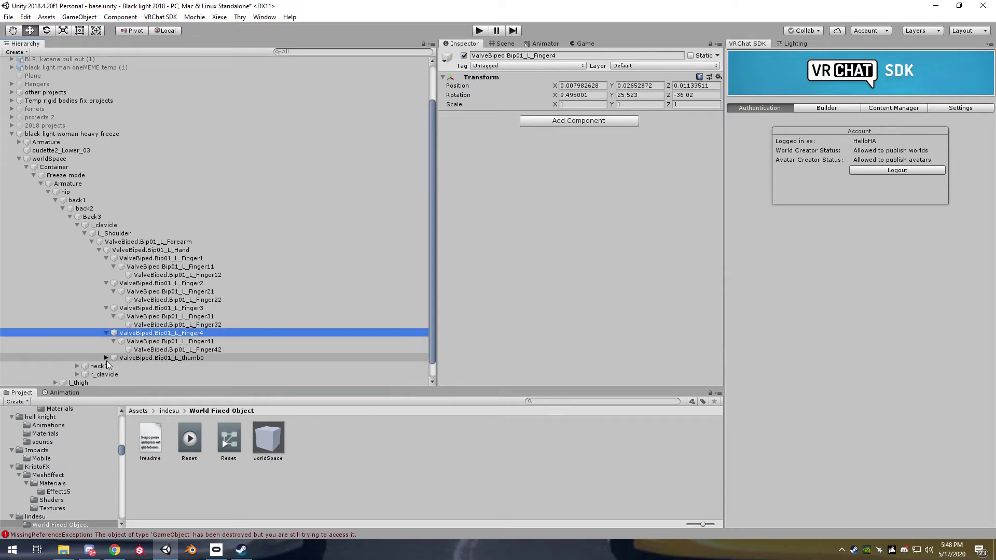
left_click(107, 357)
left_click(114, 366)
Expand neck1 and the right arm chain from r_clavicle down to ValveBiped.Bip01_R_Hand in the Freeze mode armature.
scroll(122, 372, "down", 3)
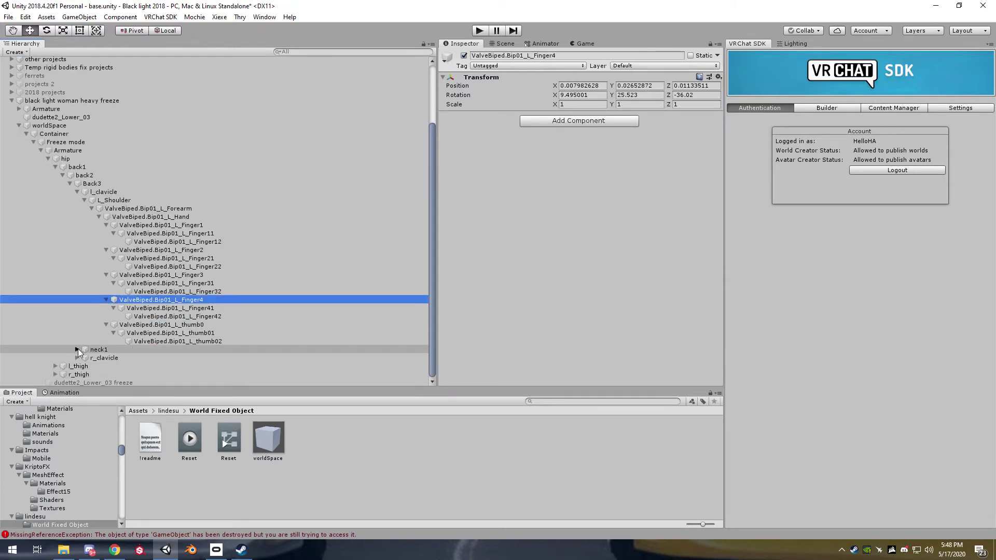
left_click(77, 349)
scroll(93, 357, "down", 1)
left_click(77, 358)
left_click(85, 366)
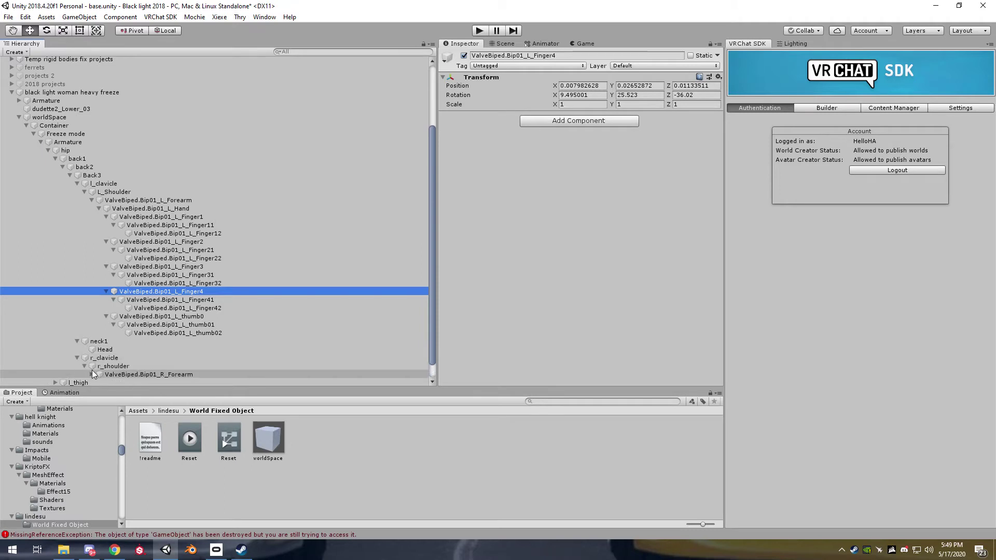
scroll(92, 369, "down", 2)
left_click(92, 358)
left_click(100, 366)
scroll(127, 365, "down", 2)
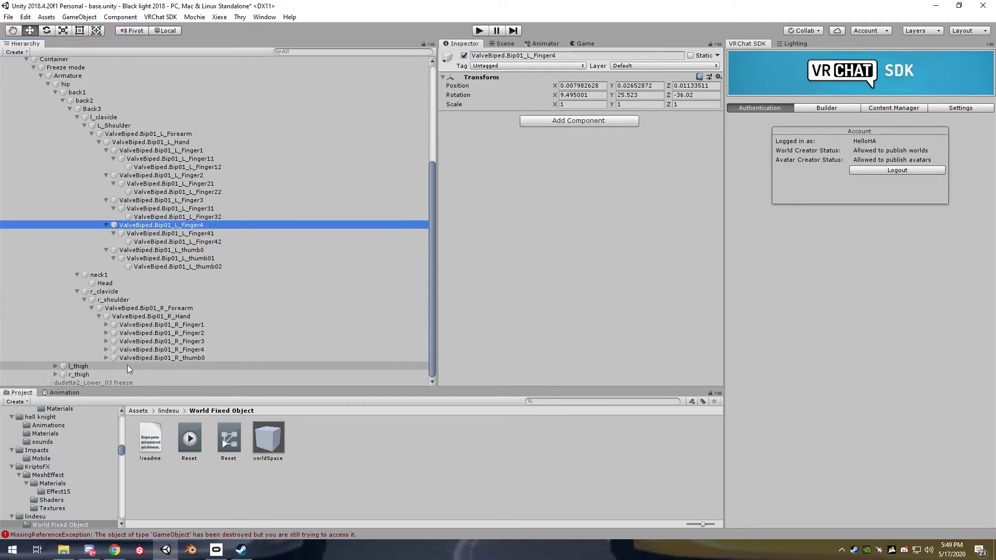
Expand all finger and thumb bones under ValveBiped.Bip01_R_Hand in the Freeze mode armature.
left_click(105, 325)
left_click(113, 333)
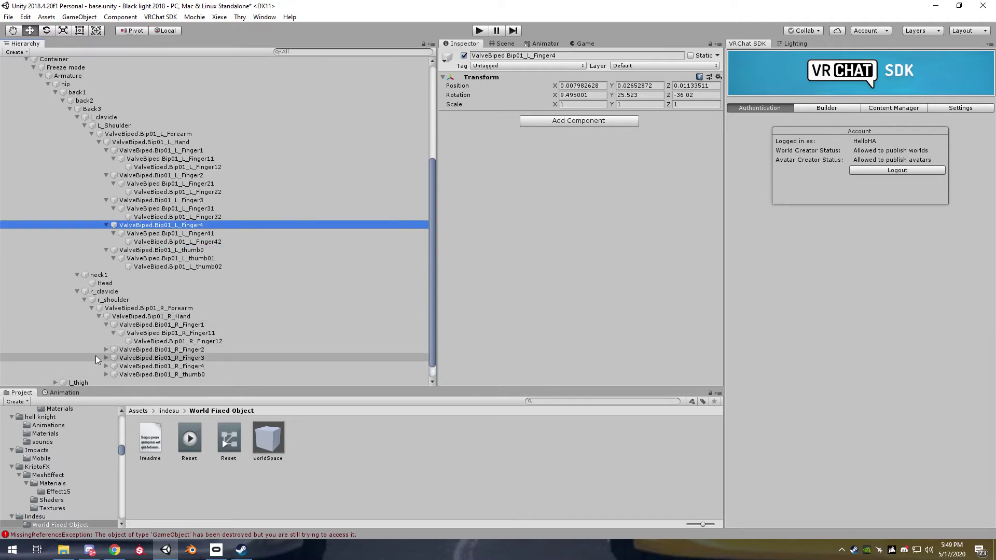
left_click(106, 350)
left_click(117, 358)
scroll(126, 367, "down", 2)
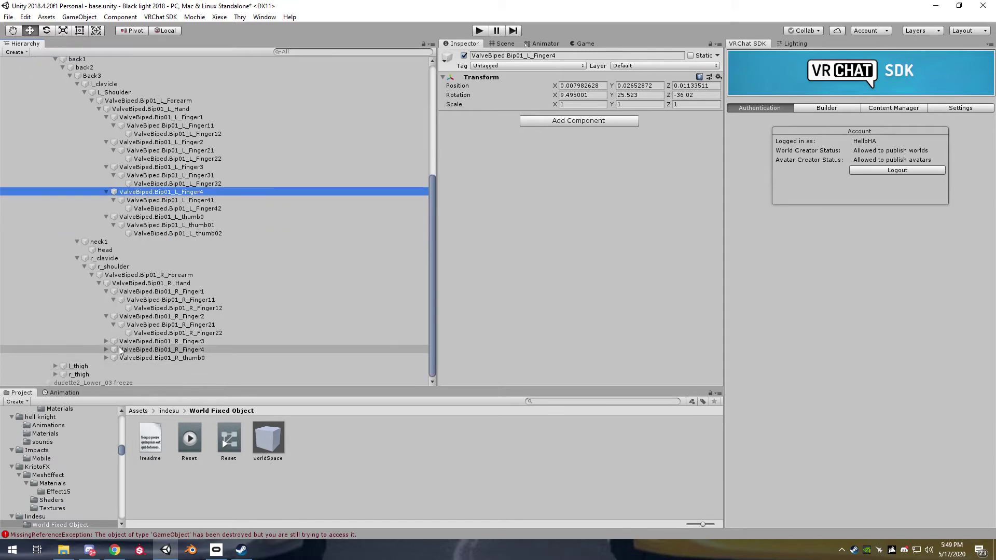
left_click(106, 342)
left_click(113, 349)
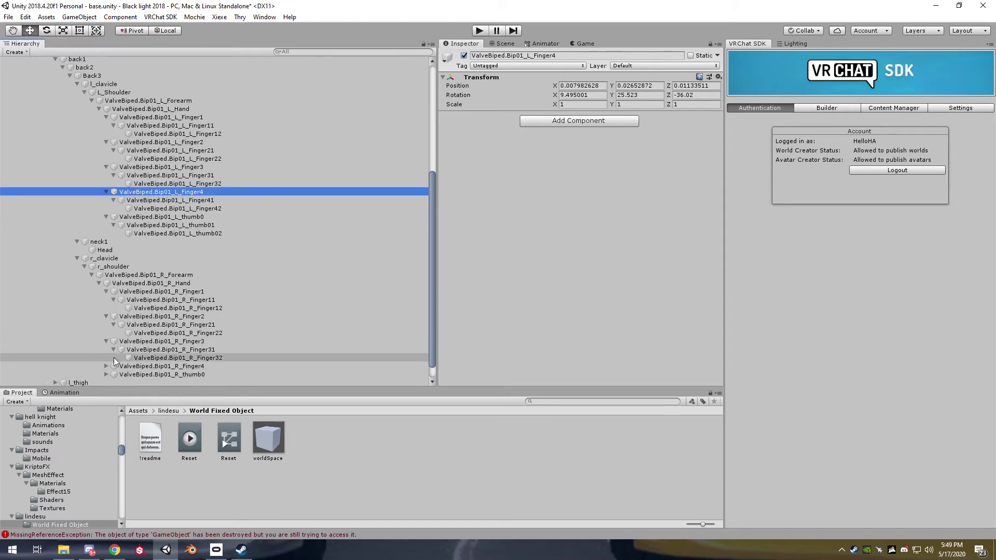
left_click(106, 366)
left_click(111, 373)
left_click(113, 374)
scroll(109, 372, "down", 2)
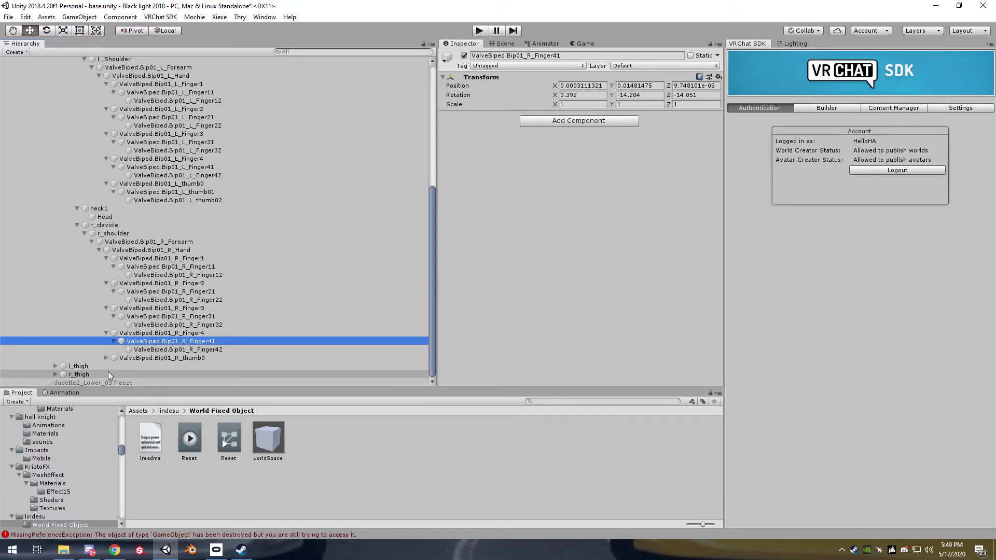
left_click(107, 358)
left_click(114, 367)
Expand the l_thigh and r_thigh chains of the Freeze mode armature down to their toe bones.
scroll(101, 366, "down", 1)
left_click(58, 366)
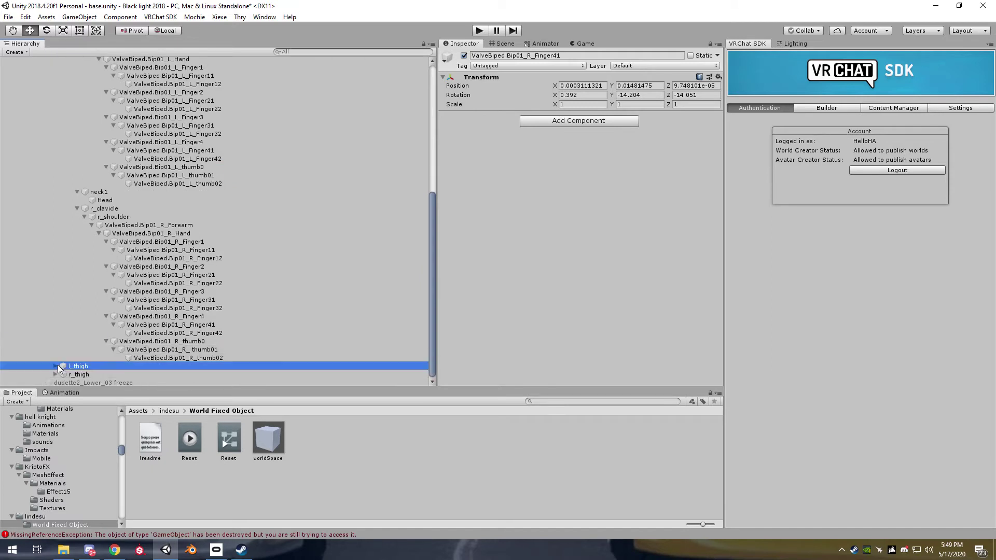
left_click(56, 366)
scroll(60, 368, "down", 1)
left_click(62, 357)
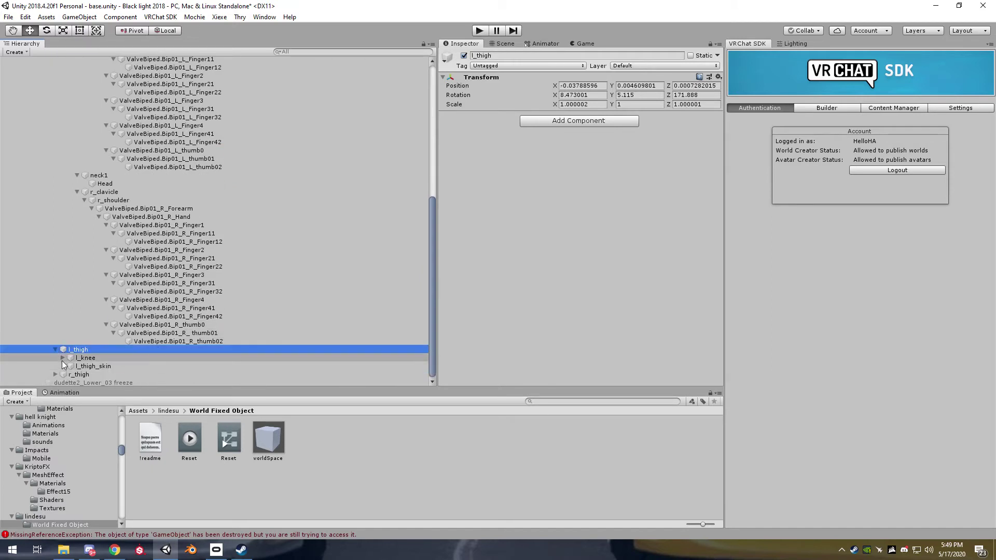
left_click(70, 366)
scroll(92, 372, "down", 1)
left_click(77, 358)
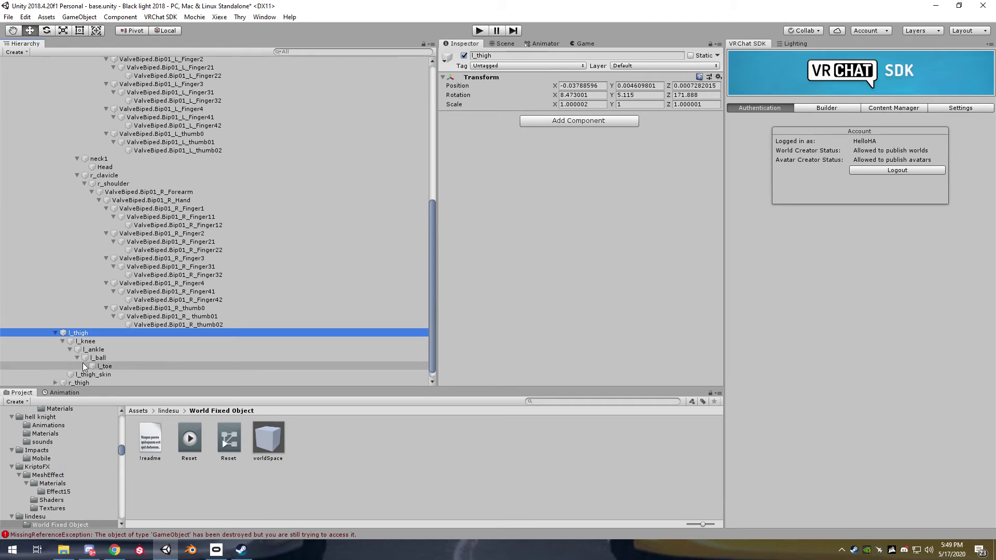
scroll(61, 379, "down", 1)
left_click(55, 374)
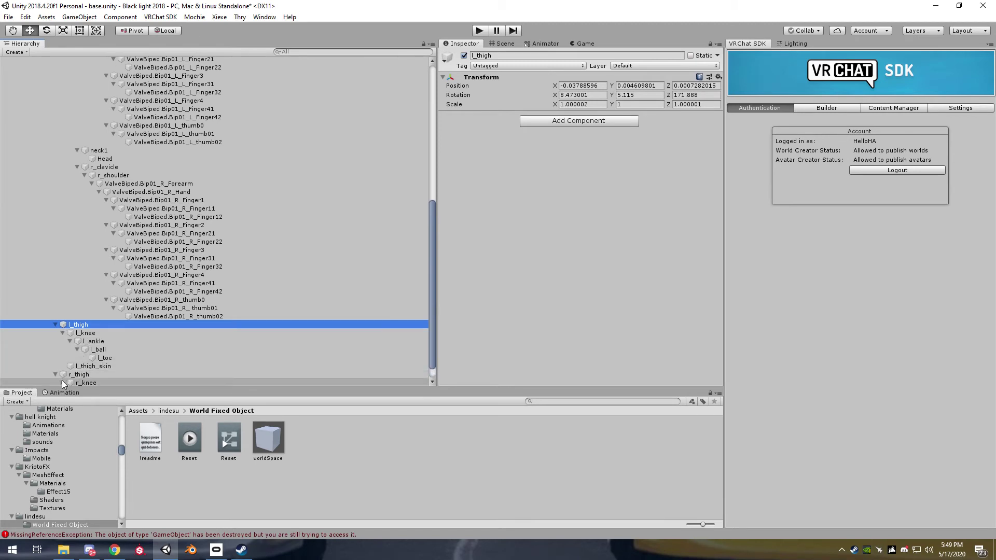
left_click(62, 382)
scroll(67, 378, "down", 1)
left_click(70, 366)
left_click(78, 374)
scroll(83, 376, "down", 1)
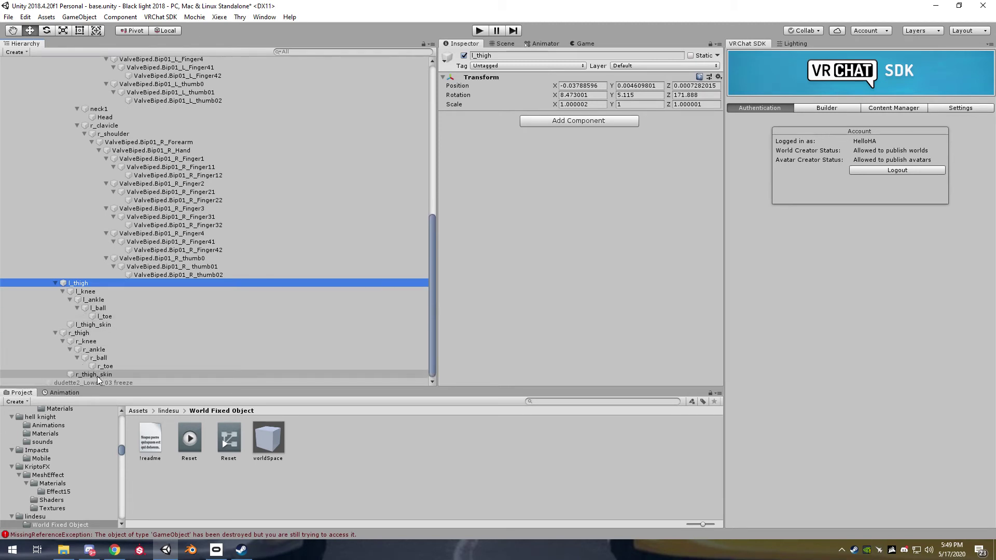
Add a Rotation Constraint to every Freeze mode bone from back1 through r_thigh_skin.
scroll(140, 358, "up", 9)
scroll(164, 329, "up", 4)
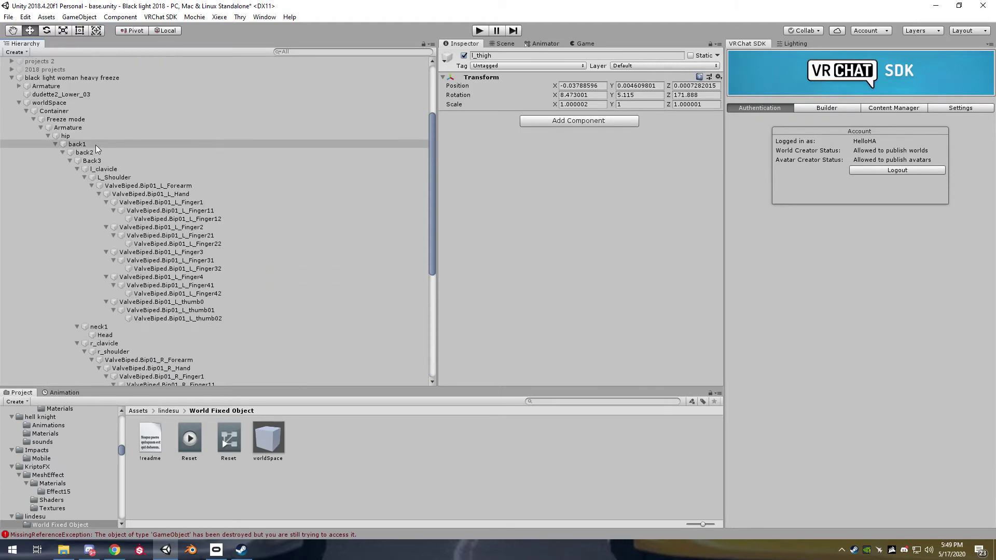
left_click_drag(78, 136, 113, 374)
scroll(171, 279, "down", 8)
left_click(113, 373, "shift")
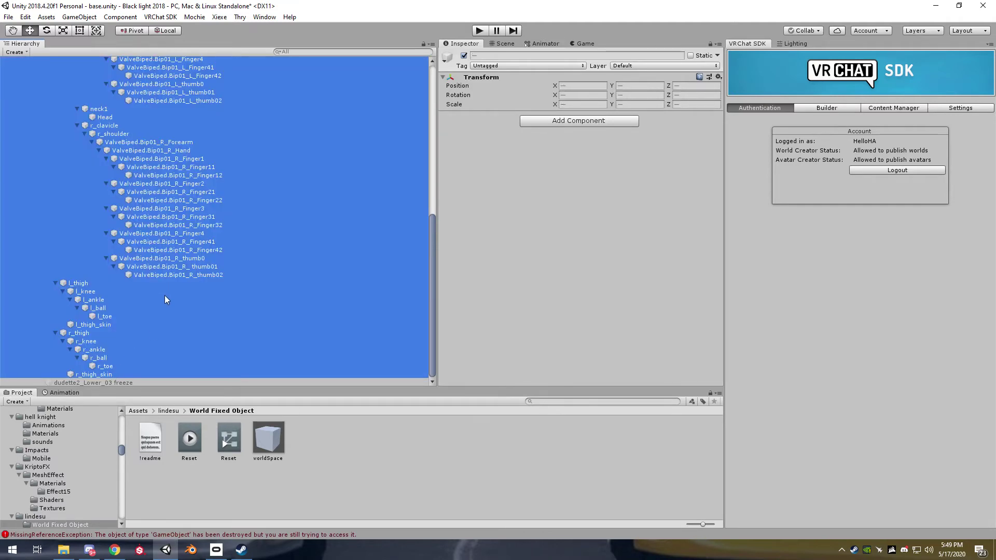
scroll(167, 293, "up", 8)
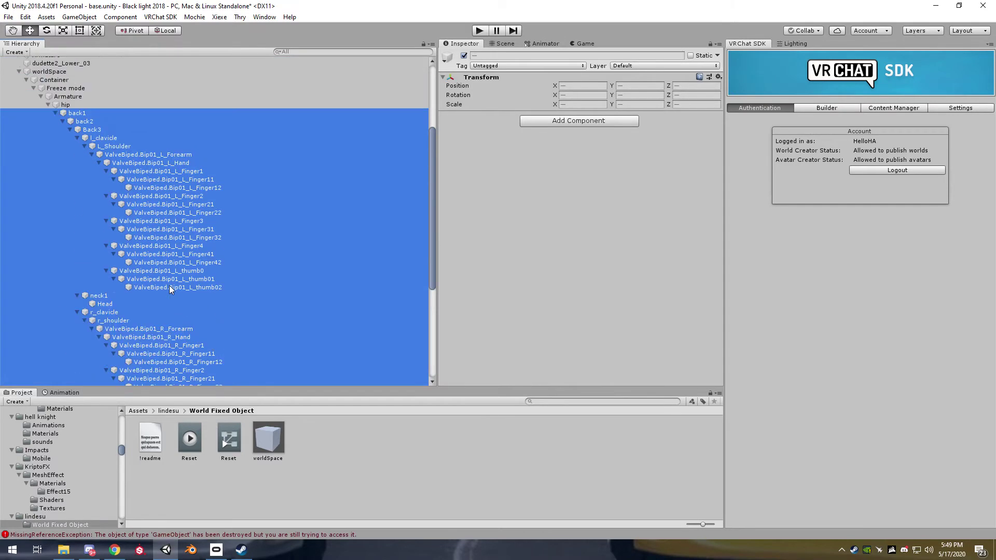
left_click(586, 121)
type("con")
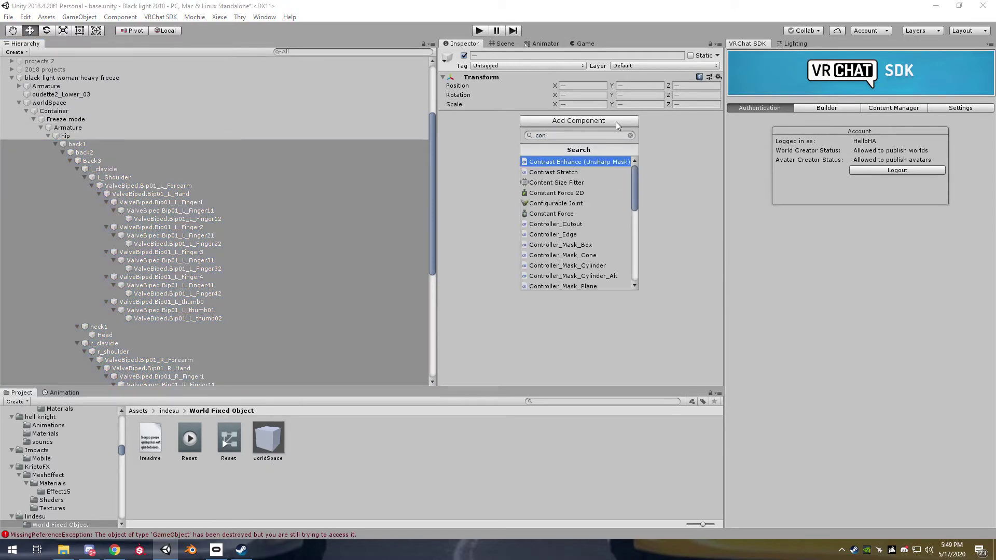
type("strai")
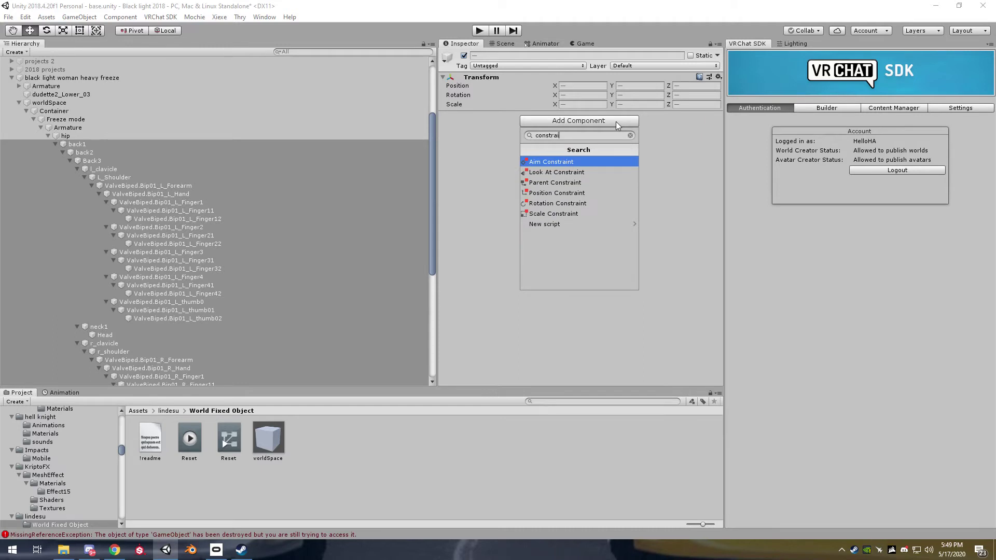
left_click(569, 203)
Set the selected bones' Rotation Constraints to active and add an empty source slot to them.
left_click(491, 155)
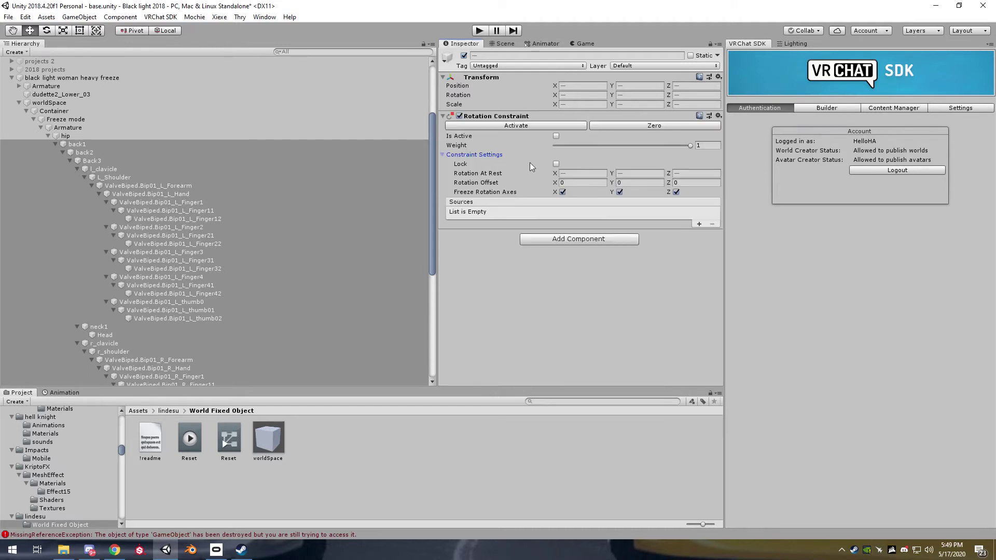
left_click(557, 136)
left_click(699, 224)
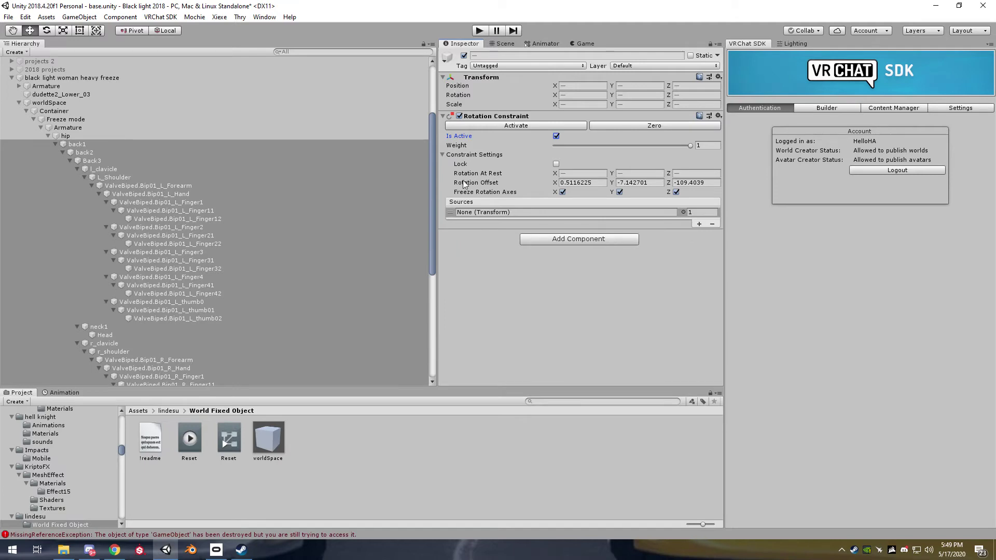
Check the Rotation Constraint on the freeze armature's left finger bones and expand the avatar's original Armature down to the right fingers.
scroll(220, 246, "down", 4)
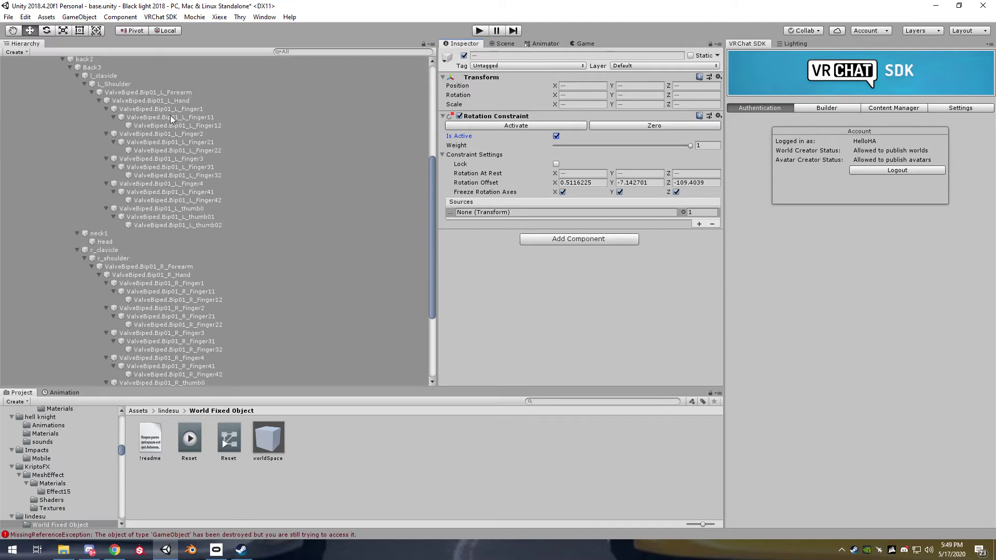
left_click(171, 117)
left_click_drag(190, 159, 83, 319)
scroll(156, 301, "down", 8)
scroll(88, 224, "up", 8)
scroll(83, 222, "up", 3)
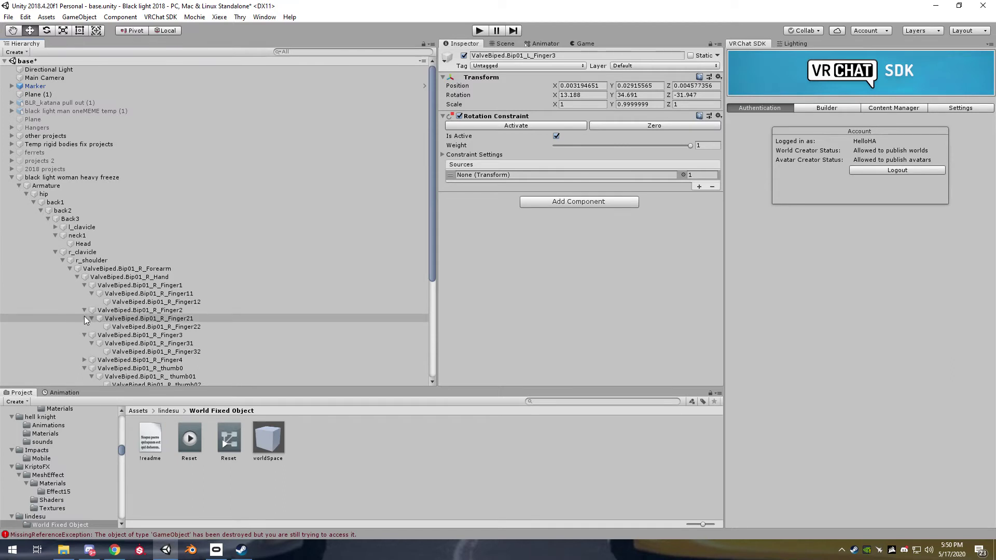
Collapse the right finger bones and r_clavicle in the original Armature, and select its back1 bone.
left_click(83, 319)
left_click(84, 310)
left_click(84, 286)
left_click(84, 302)
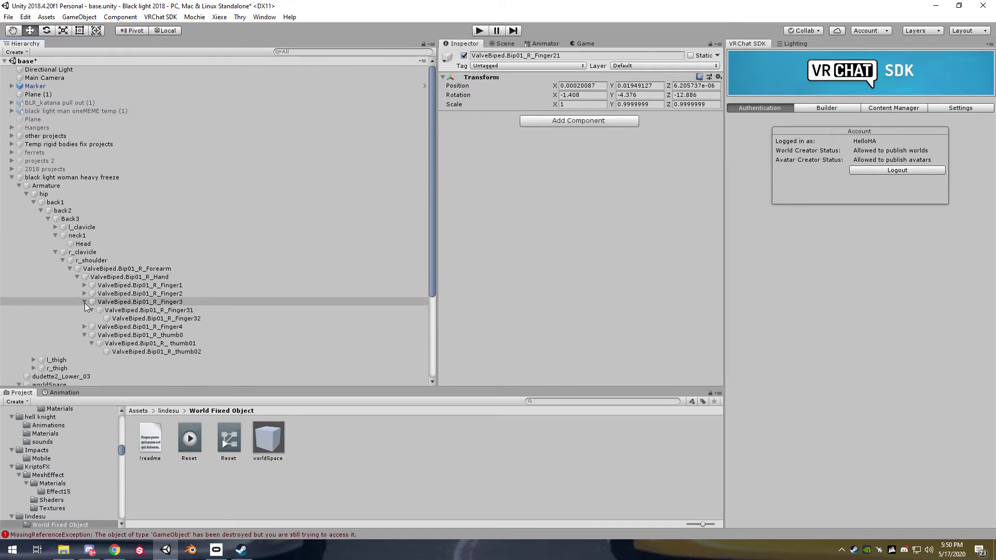
left_click(86, 318)
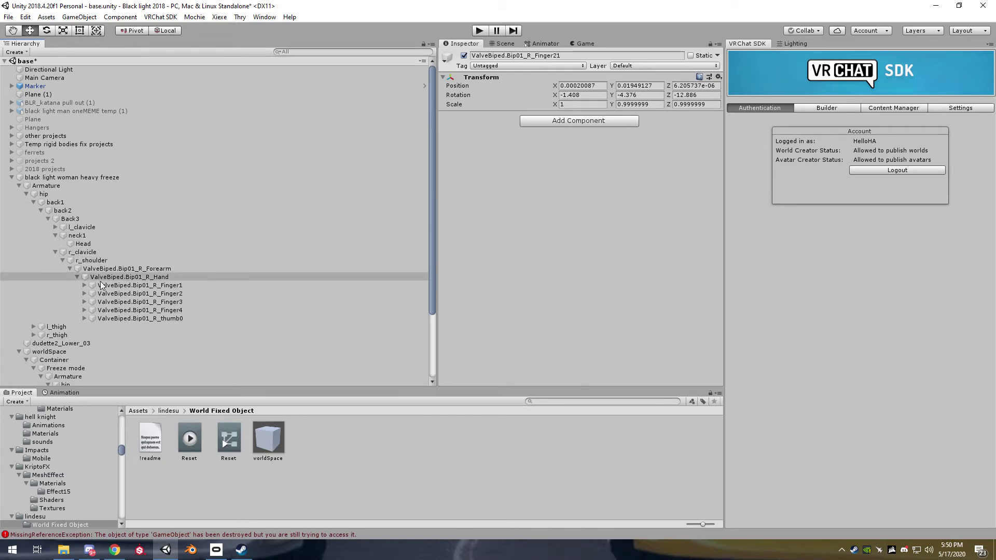
left_click(56, 251)
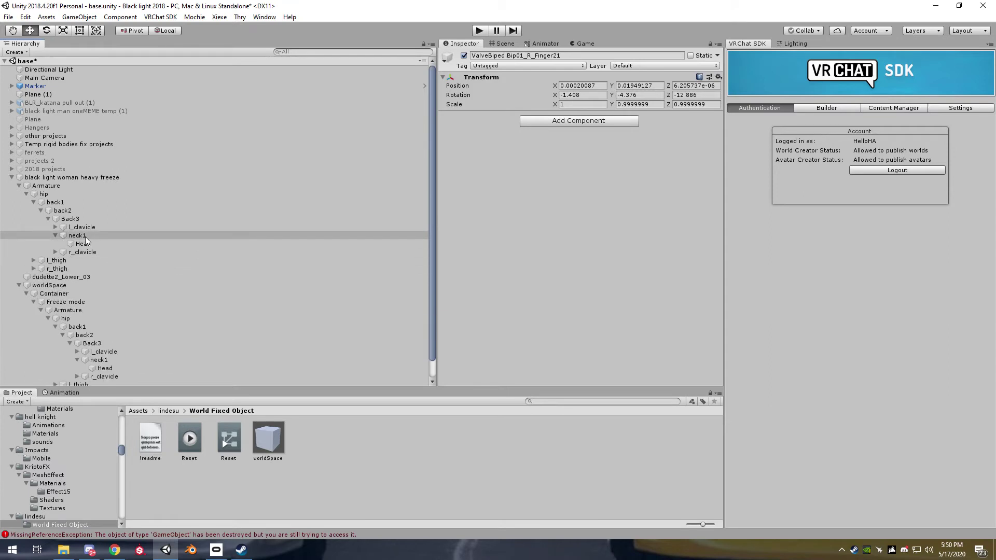
left_click(68, 203)
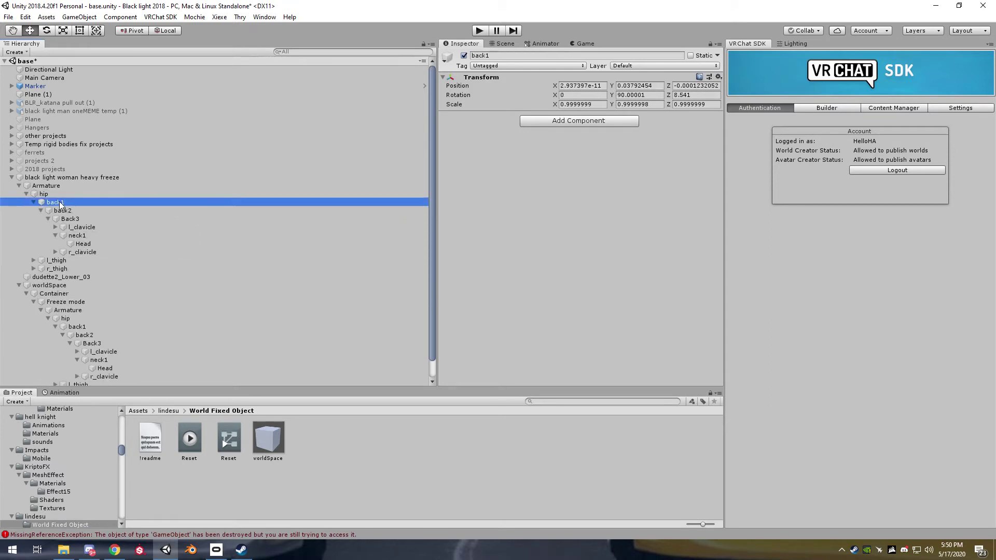
Assign the original back1, back2 and Back3 bones as Rotation Constraint sources of the matching Freeze mode bones.
left_click(115, 327)
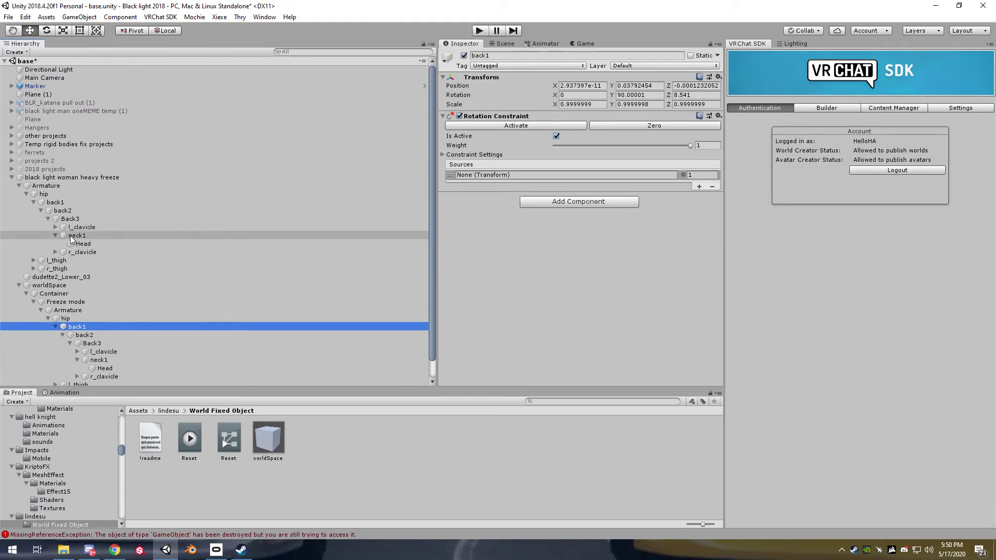
left_click_drag(59, 203, 540, 178)
left_click(94, 334)
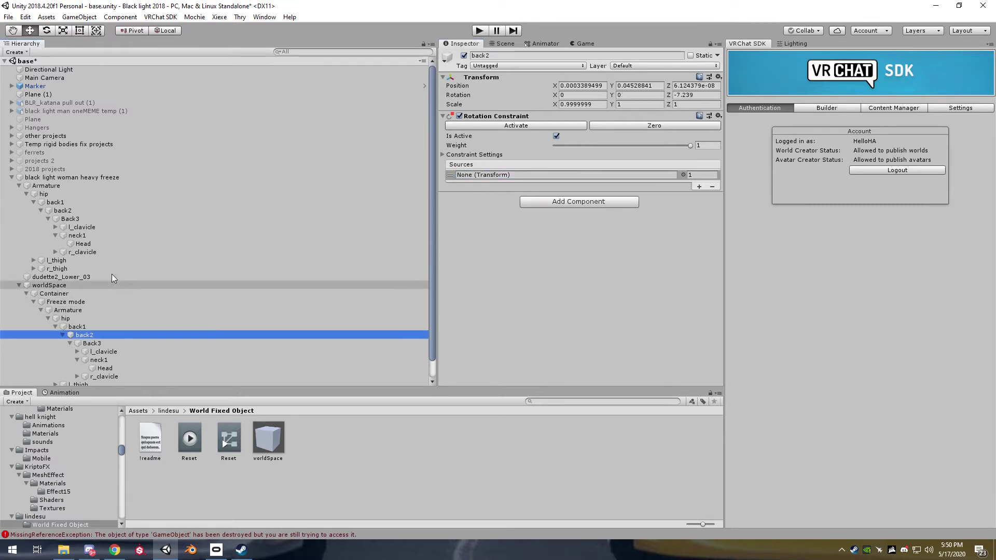
left_click_drag(73, 211, 498, 175)
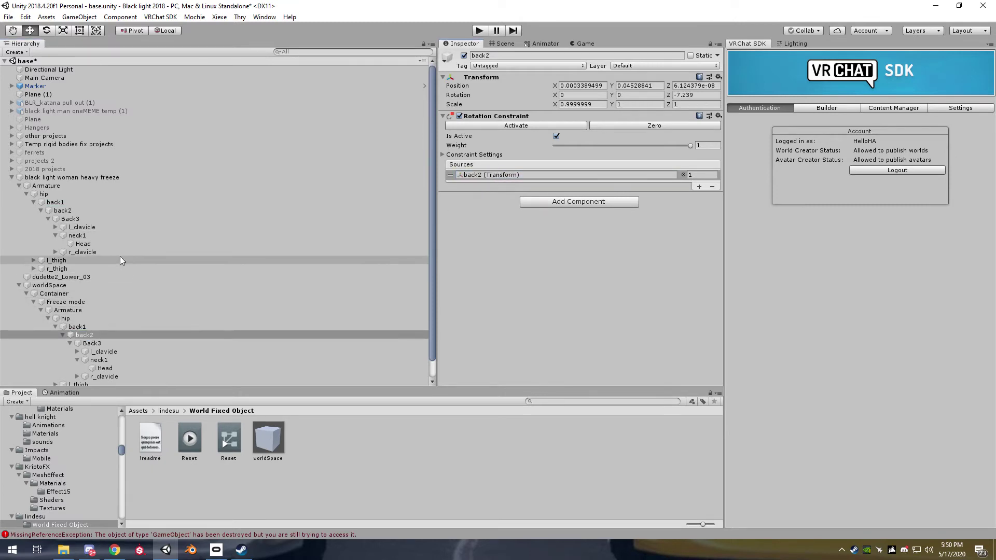
left_click(92, 343)
left_click_drag(79, 214, 497, 177)
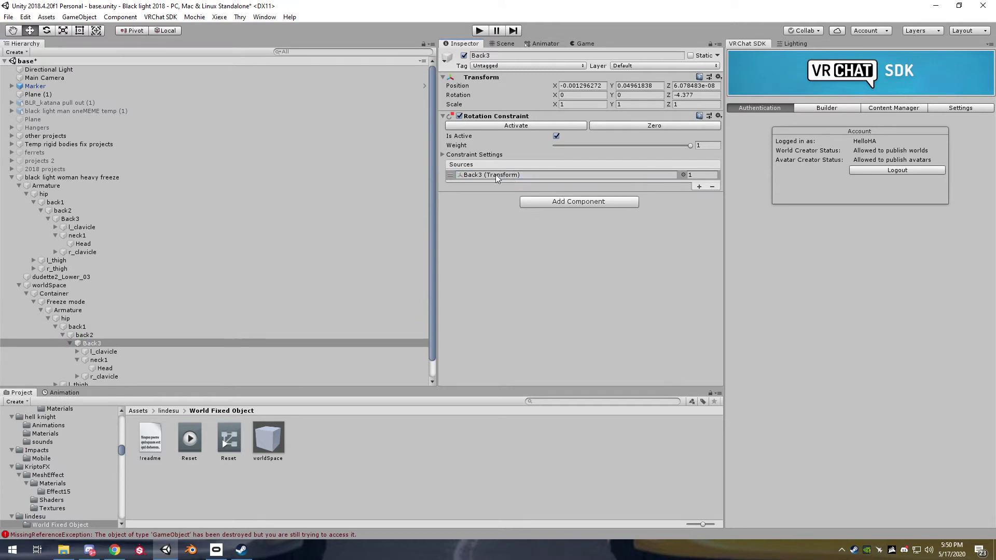
Set the original l_clavicle and L_Shoulder bones as the Rotation Constraint sources of their Freeze mode counterparts.
left_click(116, 349)
left_click_drag(83, 228, 519, 177)
left_click(78, 352)
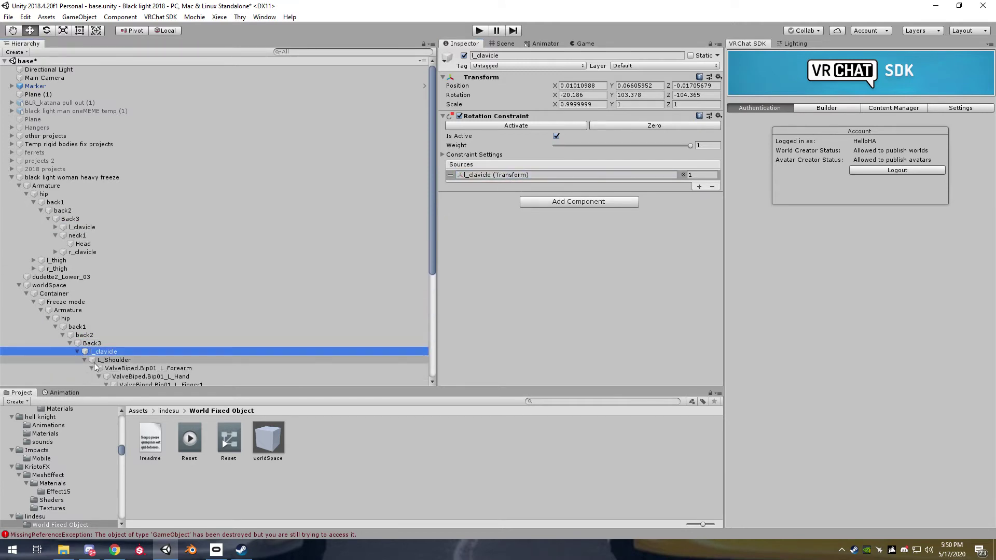
left_click(116, 360)
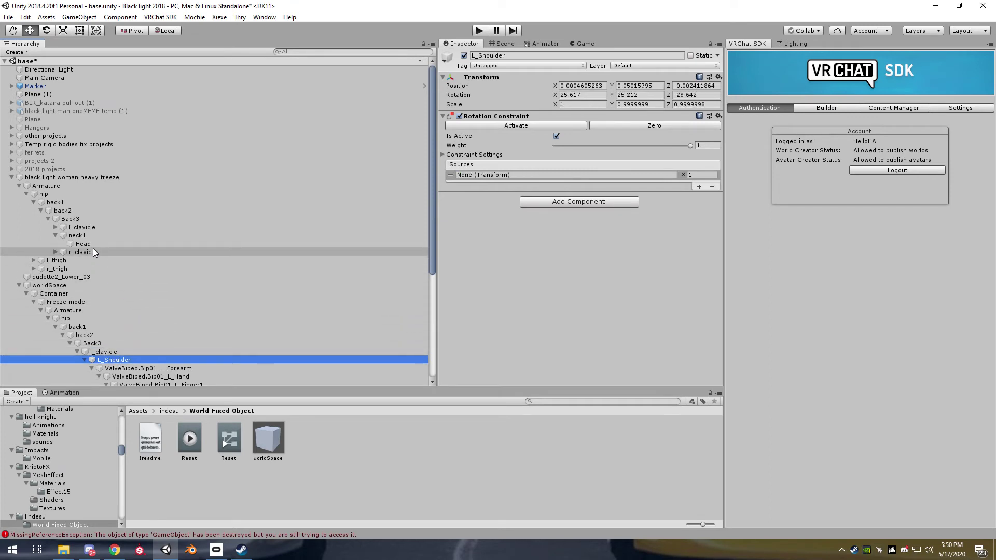
left_click_drag(81, 227, 507, 280)
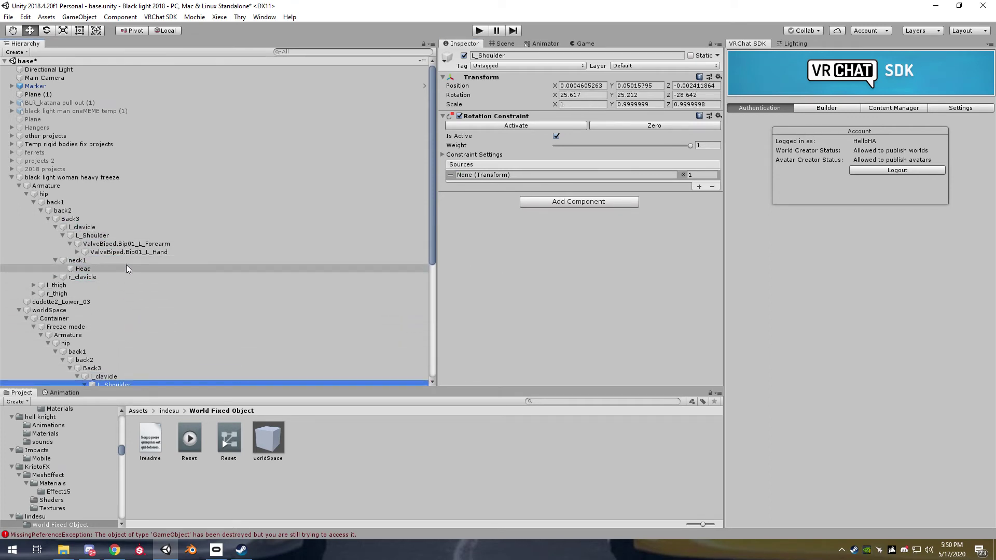
scroll(149, 362, "down", 1)
left_click_drag(150, 355, 483, 177)
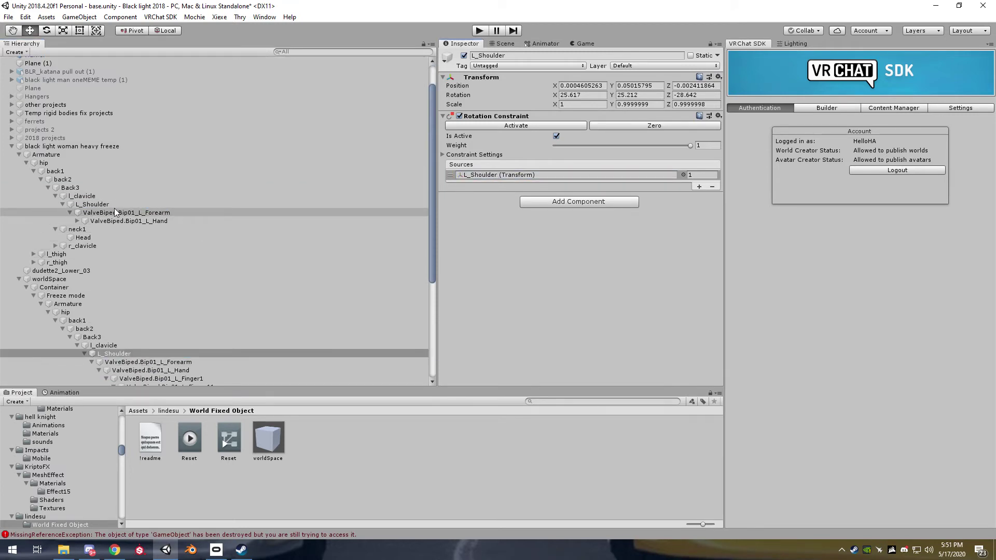
Assign the original left forearm and left hand bones as Rotation Constraint sources of the matching Freeze mode bones.
left_click_drag(114, 207, 519, 202)
left_click(185, 362)
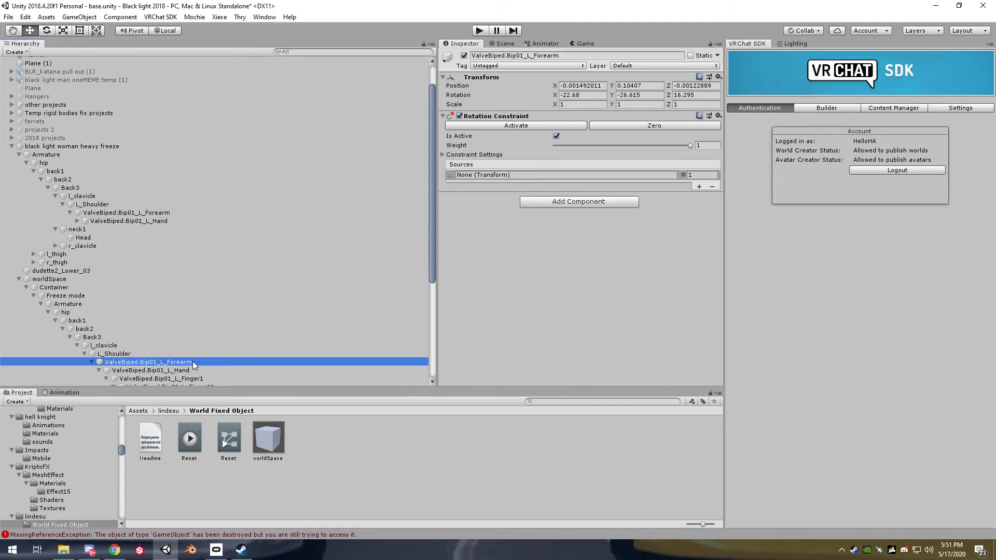
left_click_drag(138, 212, 515, 175)
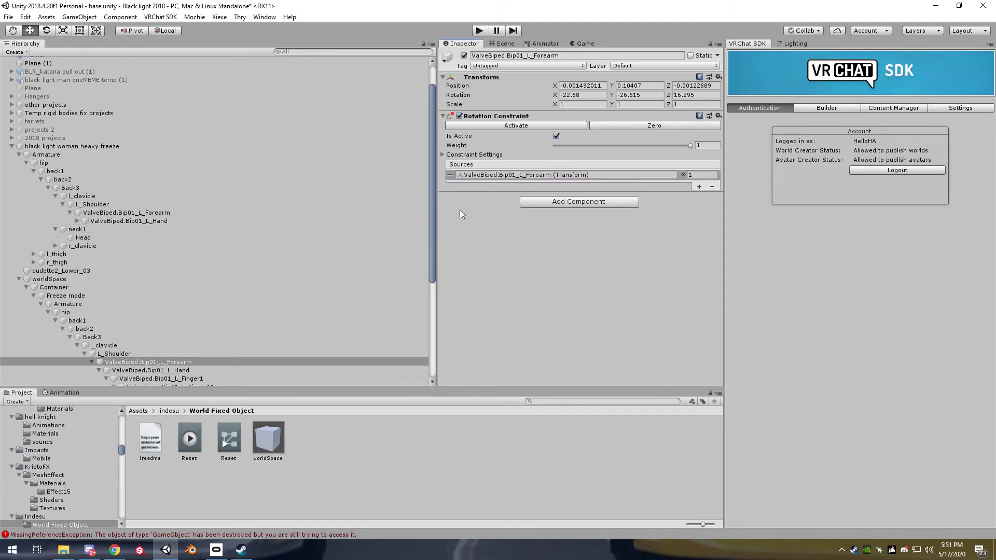
scroll(235, 344, "down", 3)
left_click(129, 327)
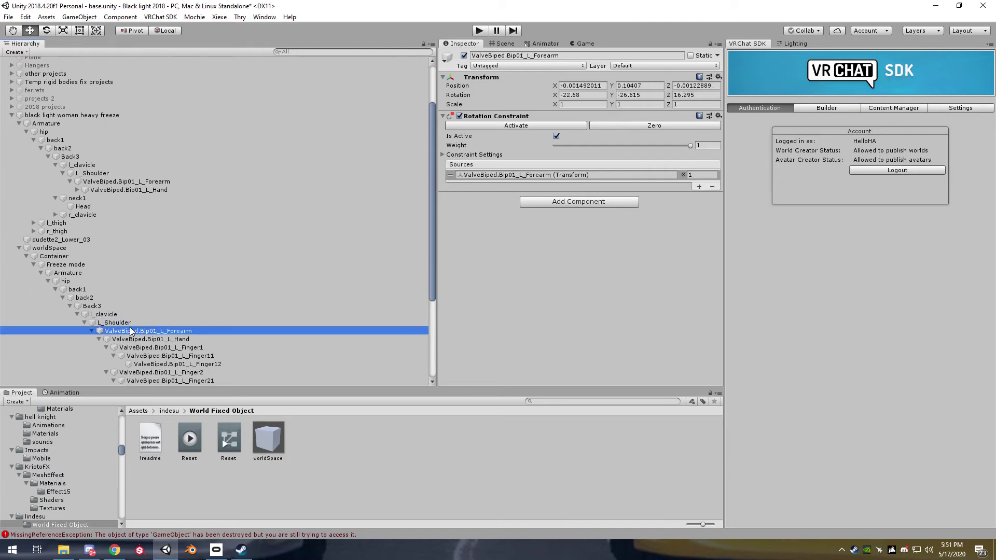
key("Down")
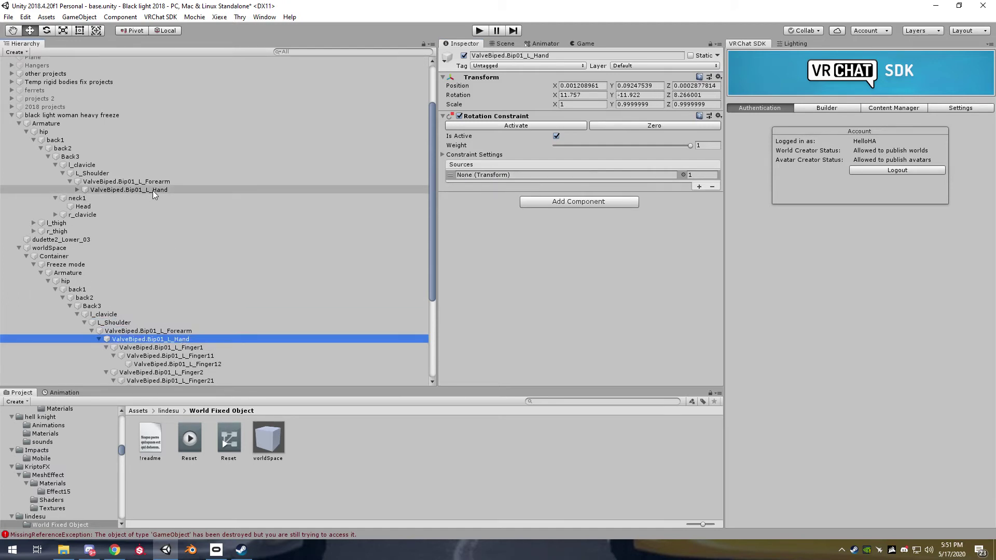
left_click_drag(152, 191, 519, 174)
Expand the original left hand bone and collapse Finger2, Finger3, Finger4 and thumb0 under the Freeze mode left hand.
left_click(77, 190)
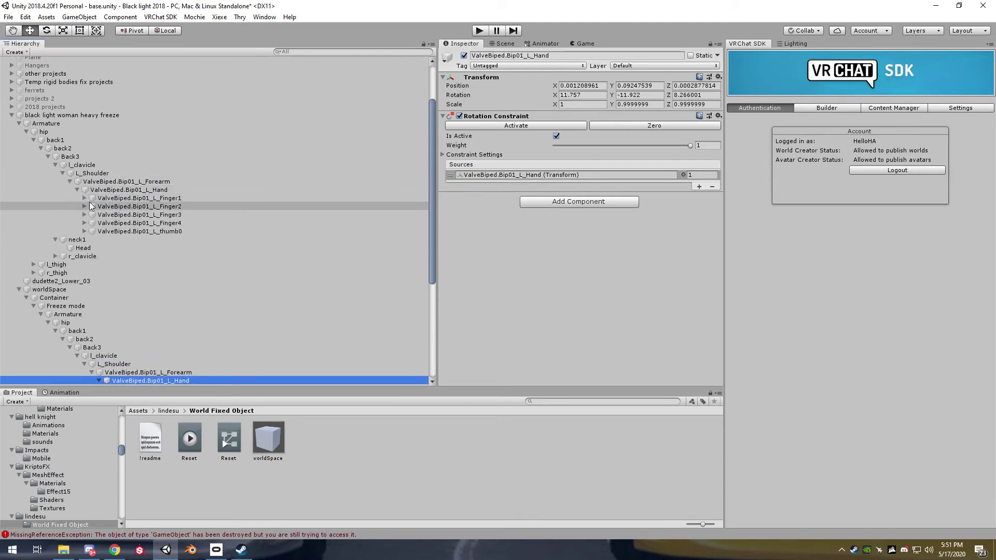
scroll(162, 348, "down", 3)
left_click(107, 329)
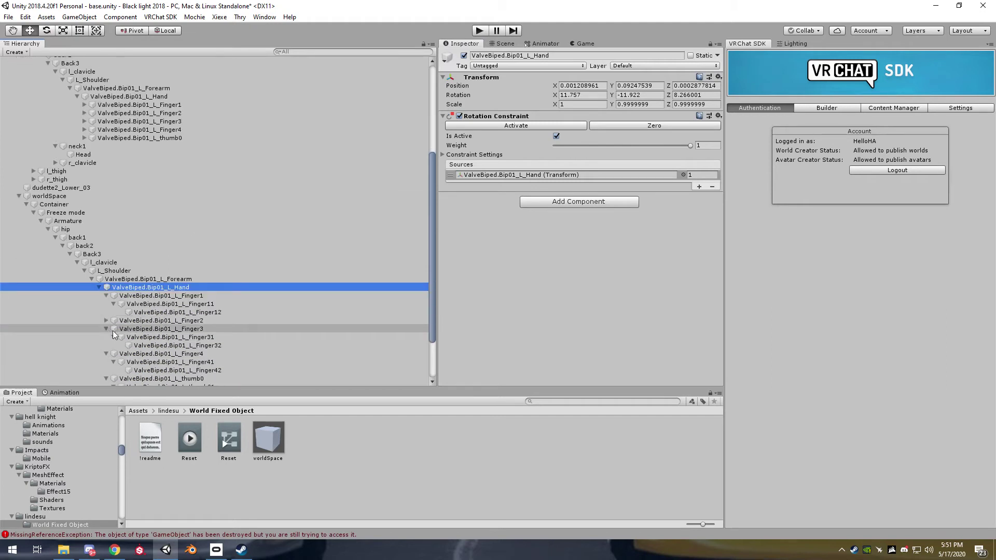
left_click(106, 329)
left_click(106, 338)
left_click(106, 346)
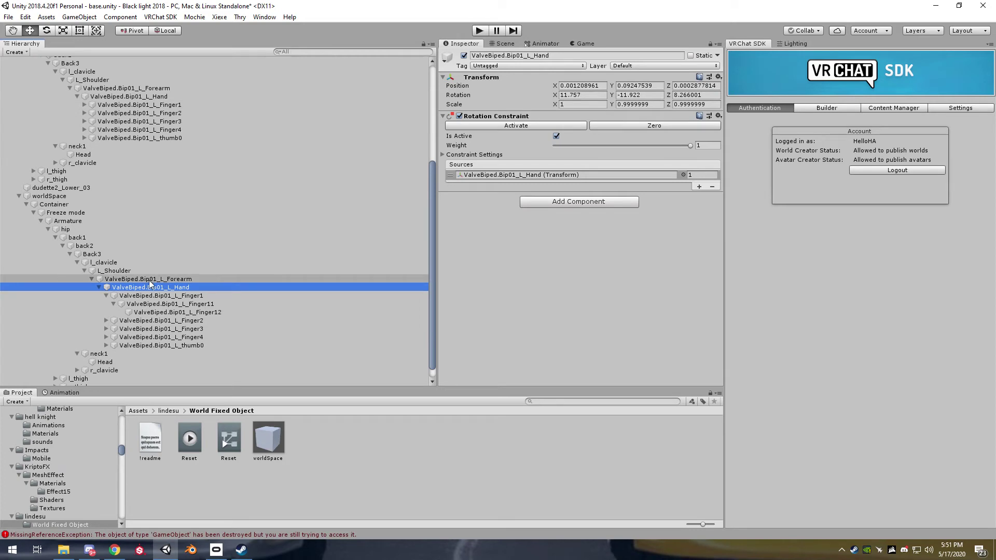
Set the original L_Finger1 and L_Finger11 bones as Rotation Constraint sources of the matching Freeze mode finger bones.
left_click(156, 296)
left_click(519, 175)
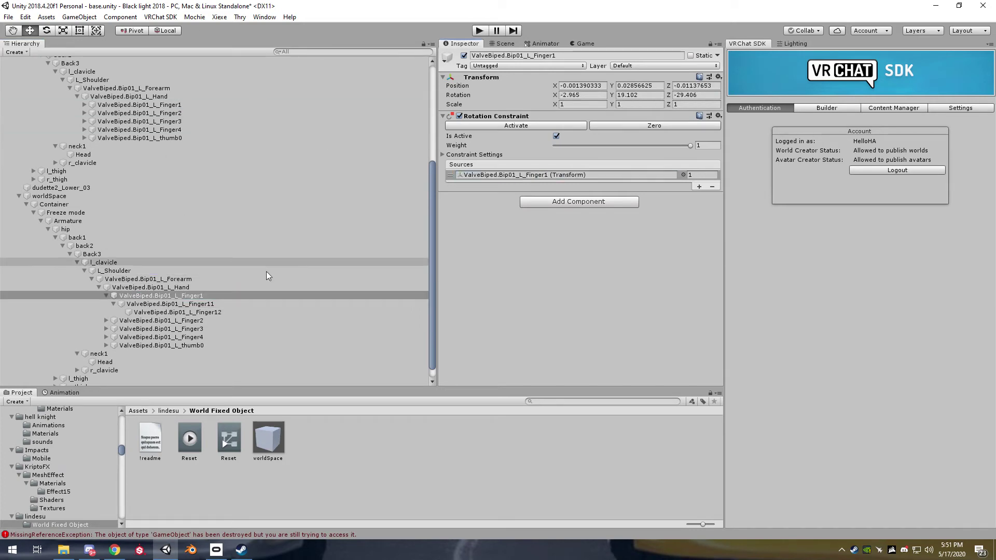
left_click(244, 304)
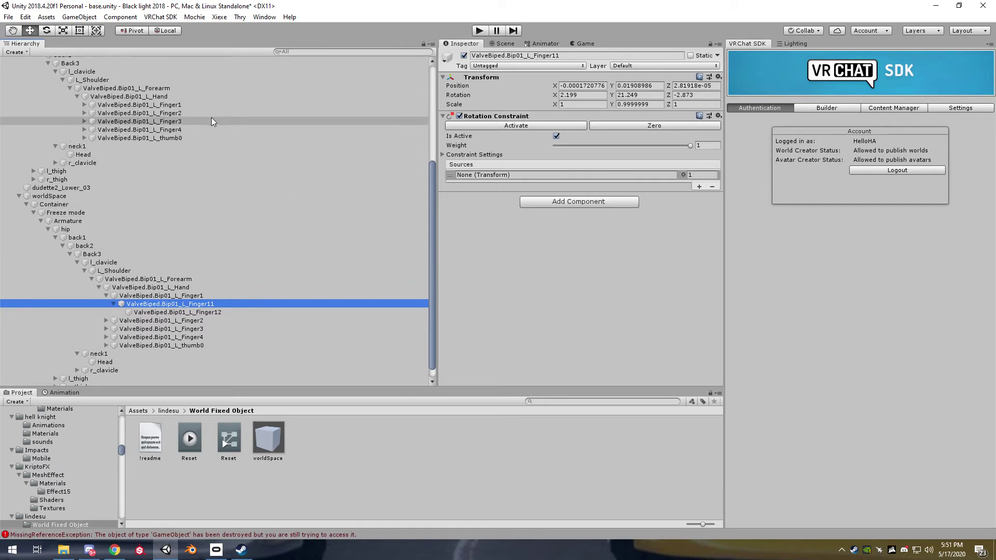
left_click(84, 104)
left_click_drag(150, 113, 565, 174)
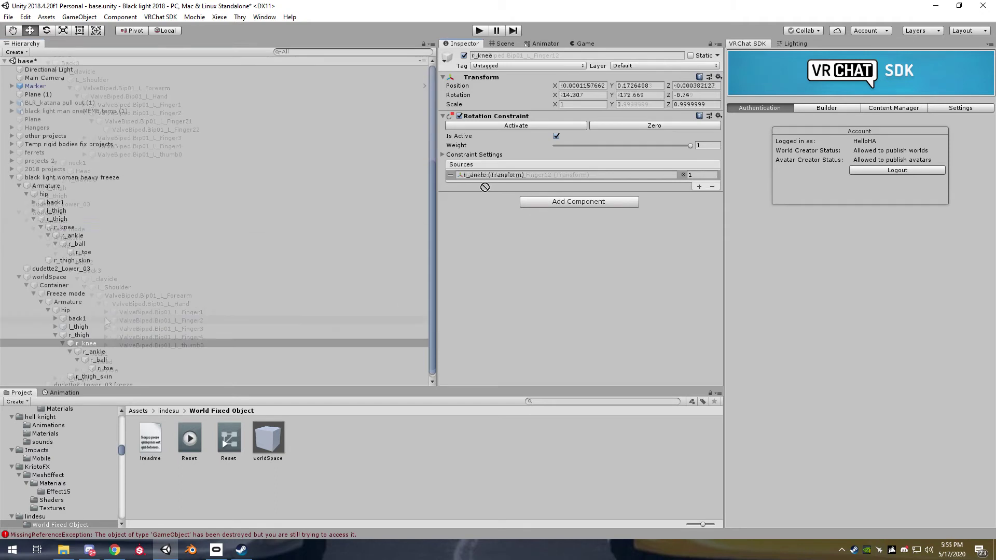
Assign the remaining original right leg bones, through r_toe and r_thigh_skin, as Rotation Constraint sources of the matching Freeze mode bones.
left_click(85, 344)
left_click(94, 352)
left_click(98, 360)
left_click(83, 252)
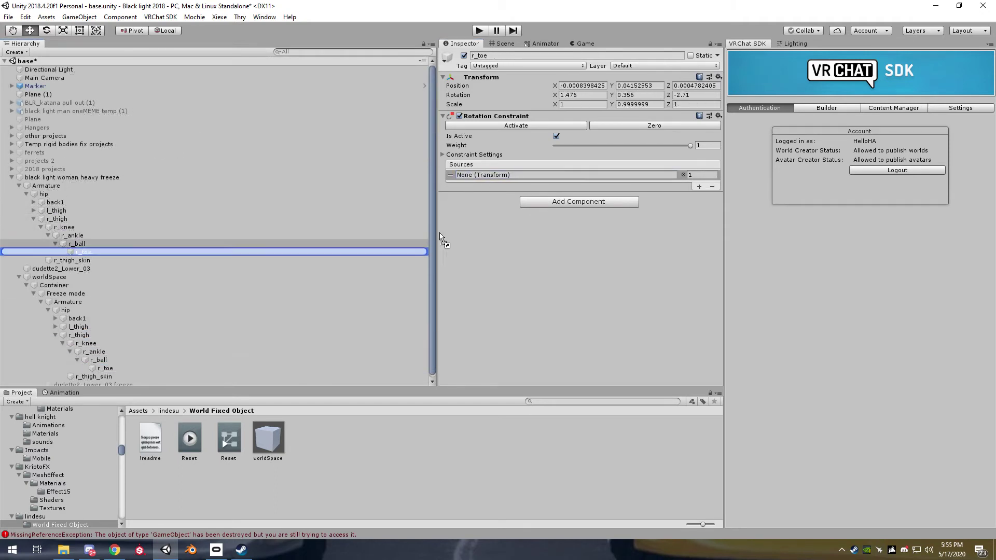
left_click(80, 260)
left_click_drag(80, 262, 565, 174)
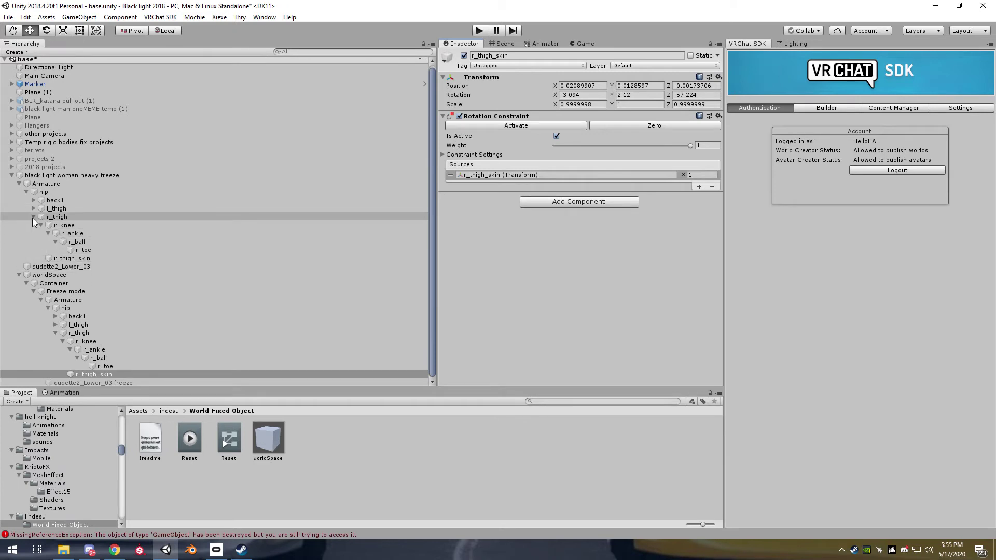
Check the Rotation Constraint sources on the Freeze mode right leg bones and step through their parent objects.
left_click(115, 366)
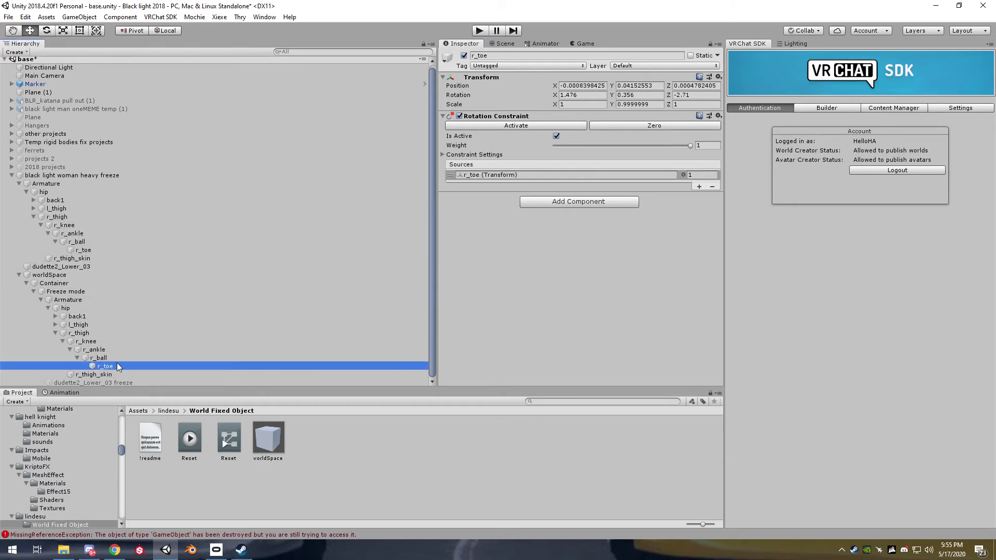
key("Up")
key("Up")
key("Up")
key("Up")
key("Up")
key("Up")
key("Up")
key("Up")
key("Up")
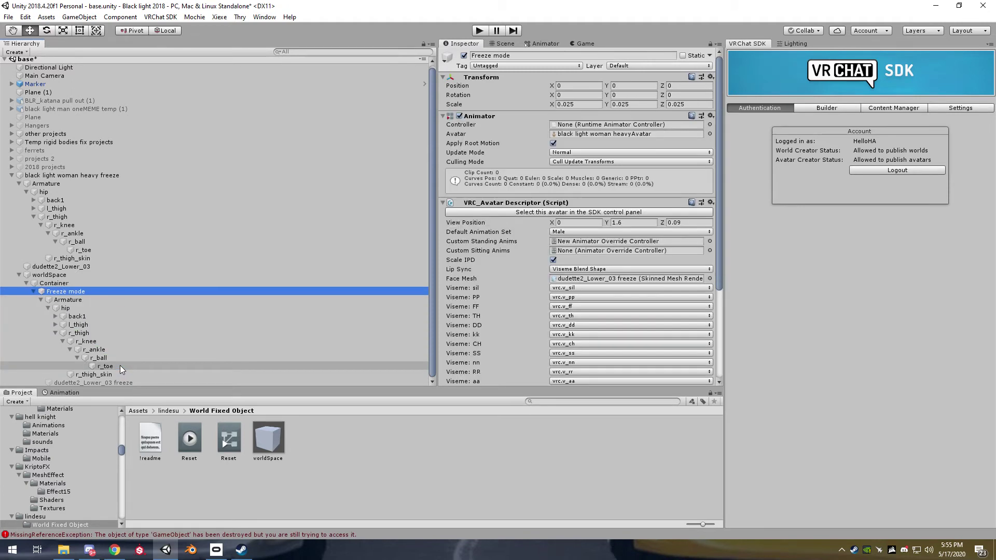
key("Down")
key("Down")
key("Down")
key("Down")
key("Down")
key("Down")
key("Down")
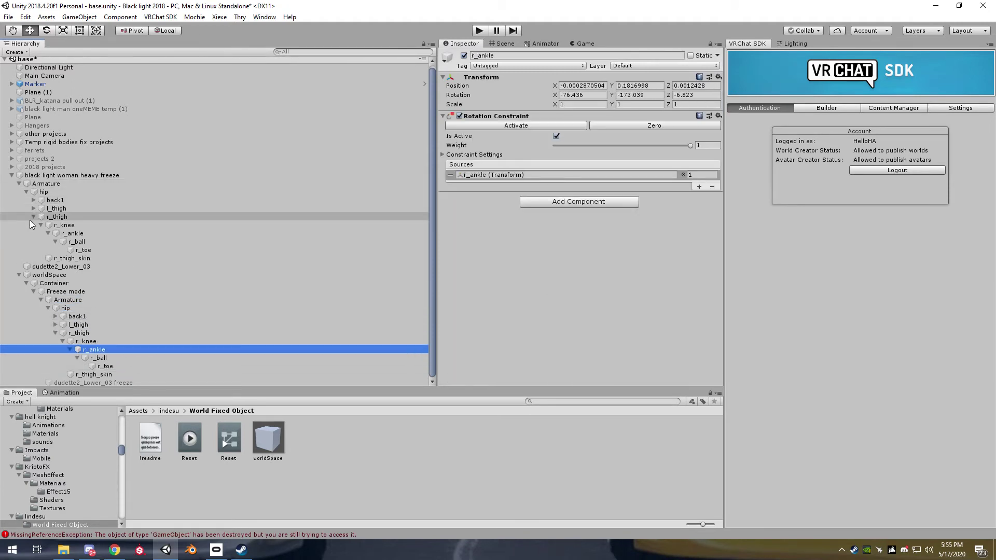
Collapse the original r_thigh bone and add a Parent Constraint to the Freeze mode hip bone.
left_click(33, 217)
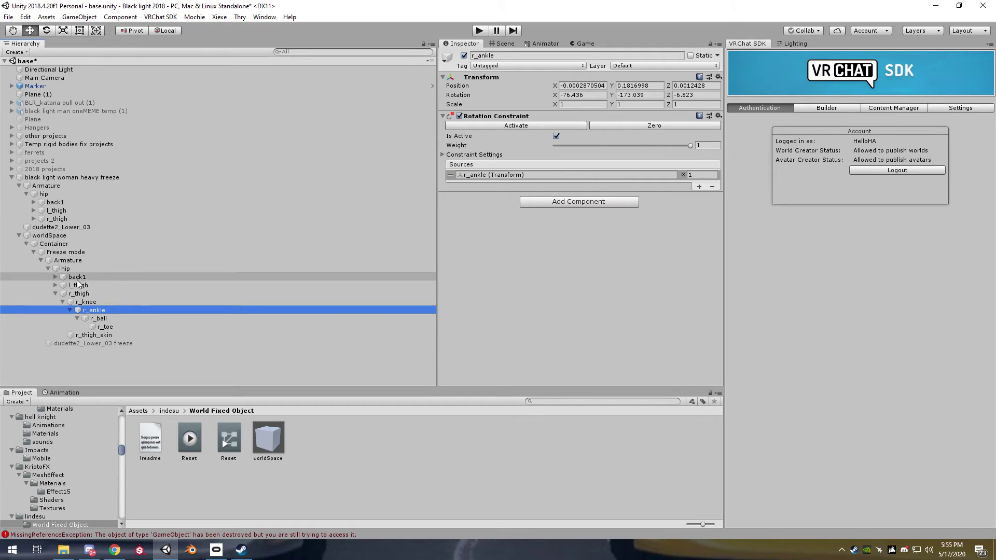
left_click(66, 268)
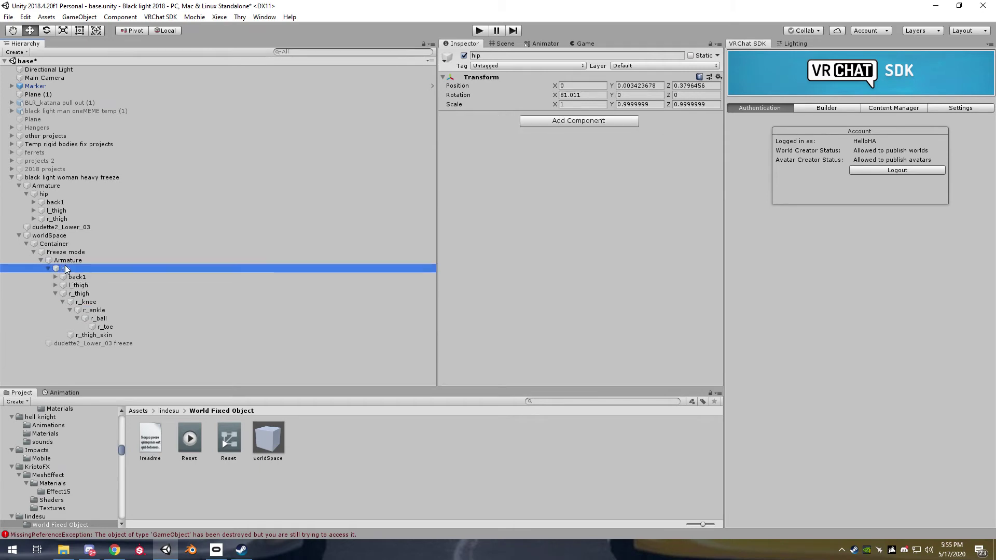
left_click(581, 120)
left_click(562, 181)
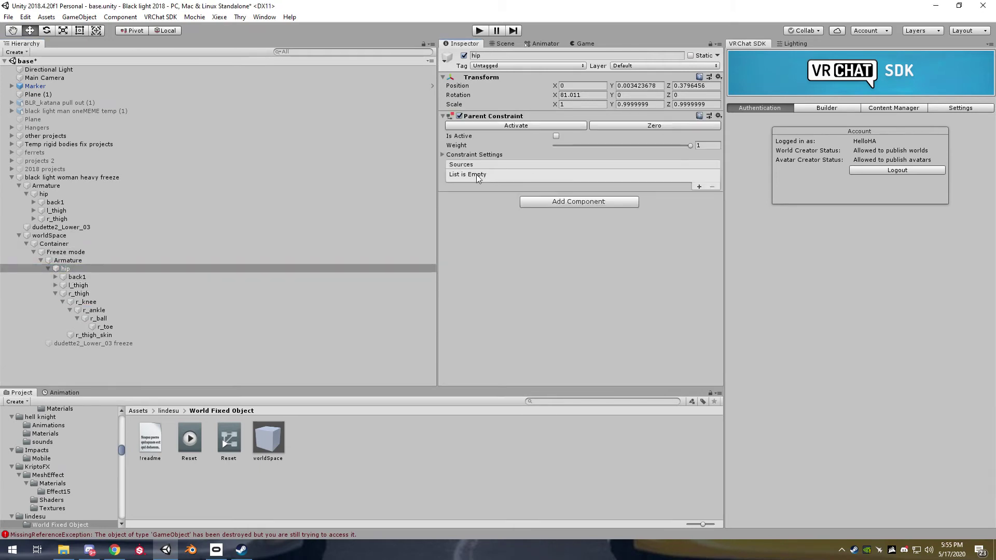
Make the hip's Parent Constraint active with the original armature's hip as its source, and lock the constraint.
left_click(450, 155)
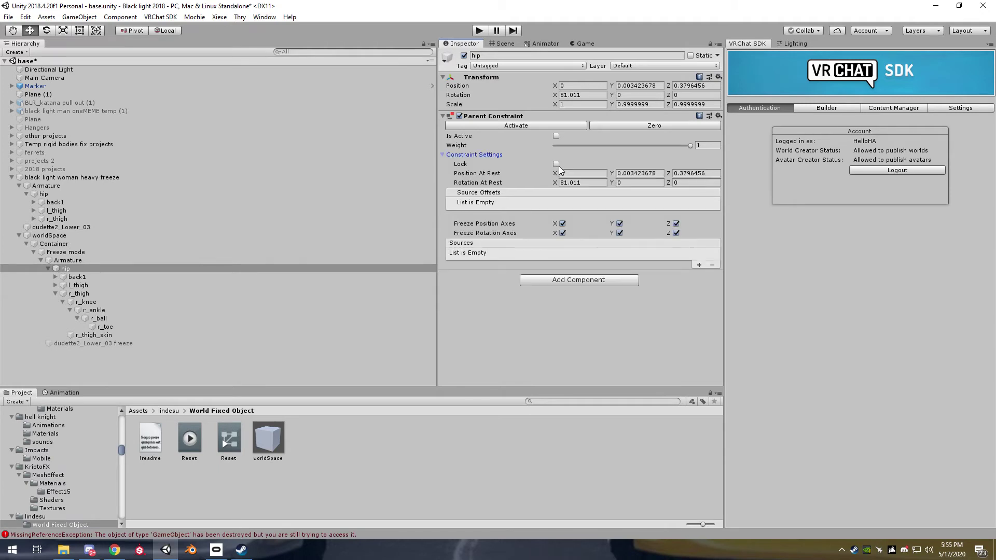
left_click(556, 135)
left_click(699, 265)
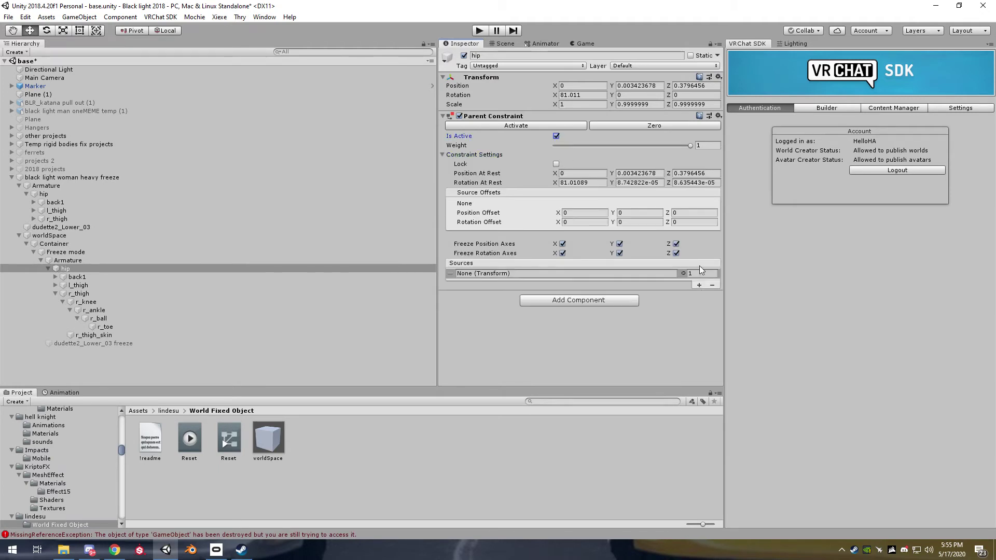
left_click_drag(46, 194, 512, 275)
left_click(555, 164)
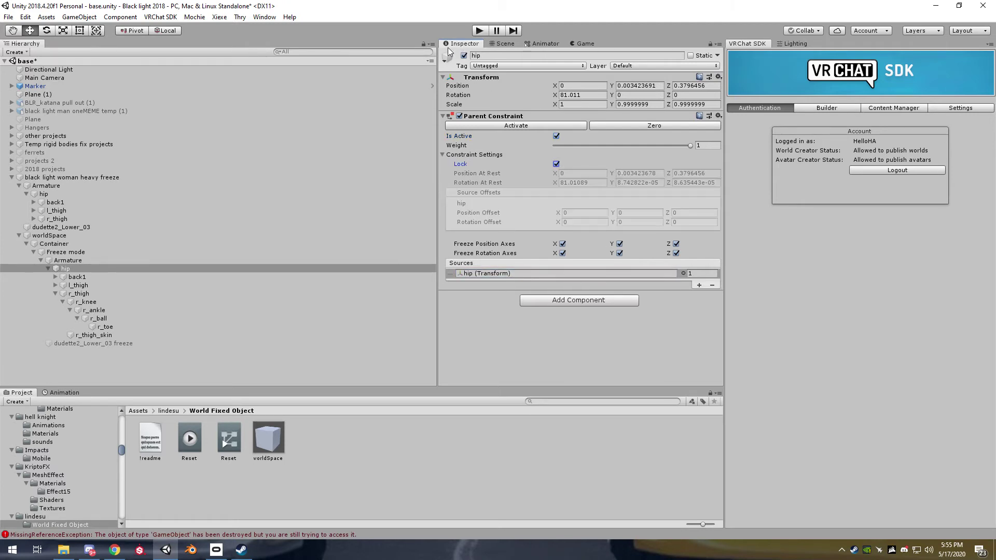
Dock the Inspector beside the VRChat SDK panel, show the Scene view, and widen it by narrowing the Hierarchy.
left_click_drag(466, 50, 740, 46)
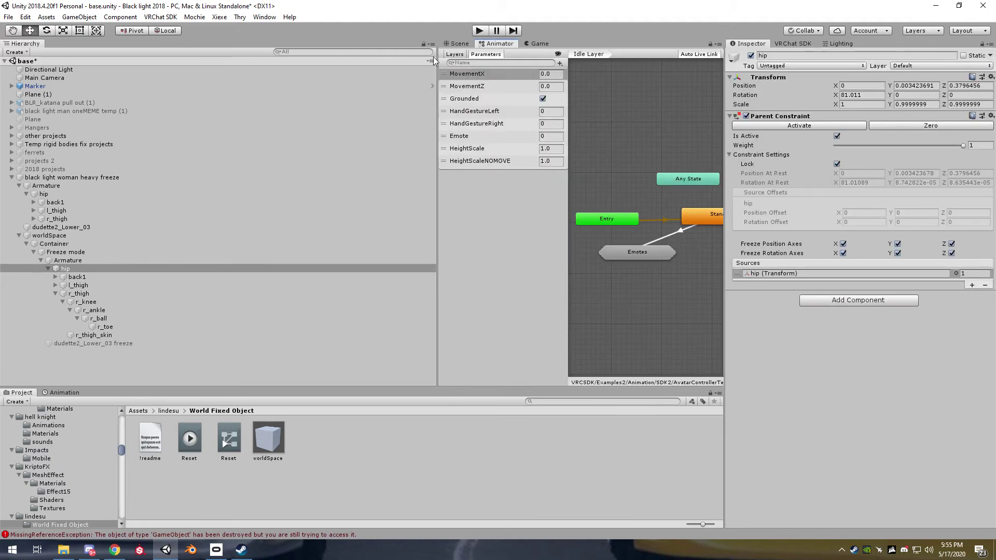
left_click(470, 44)
left_click_drag(439, 73, 232, 104)
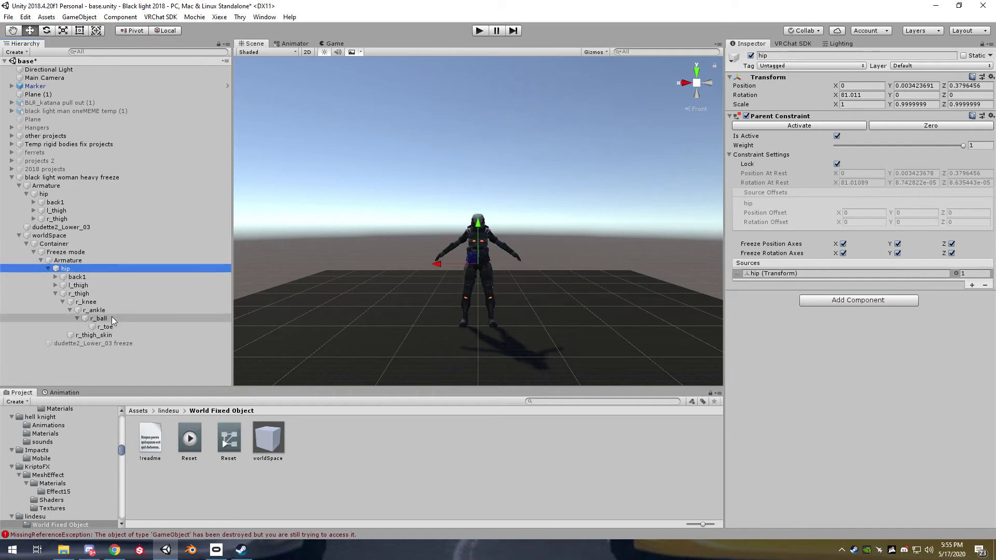
Collapse the Freeze mode armature and remove the VRC_Avatar Descriptor and Pipeline Manager components from Freeze mode.
left_click(41, 260)
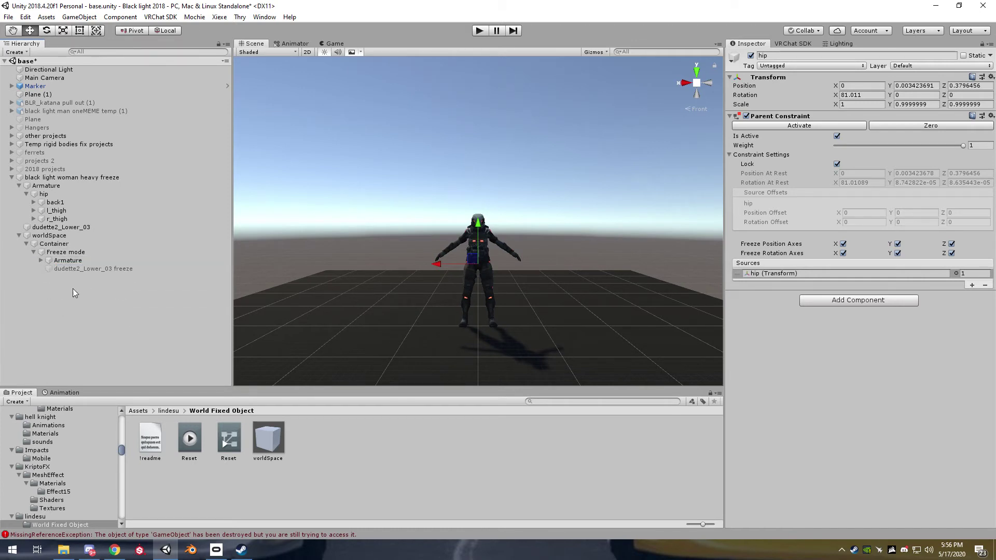
left_click(66, 252)
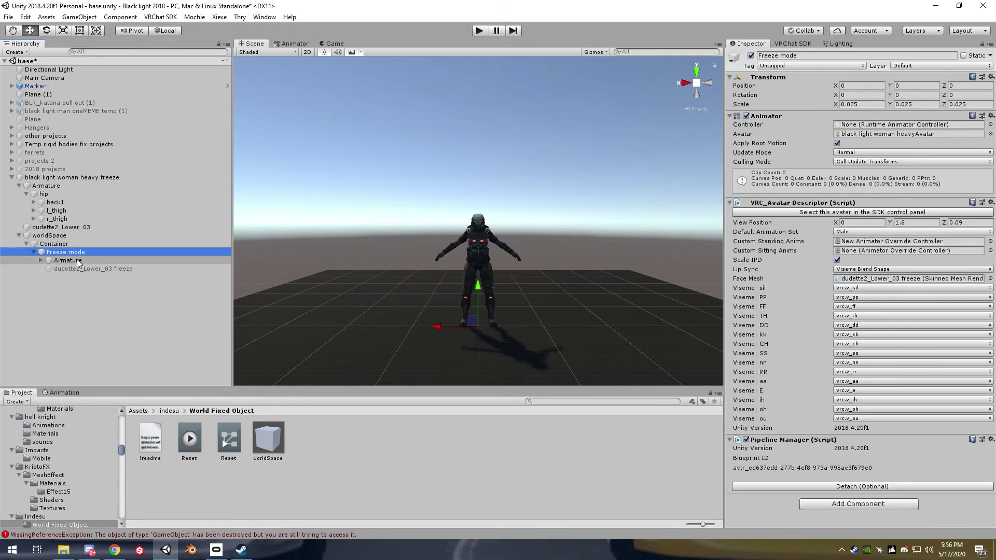
left_click(992, 202)
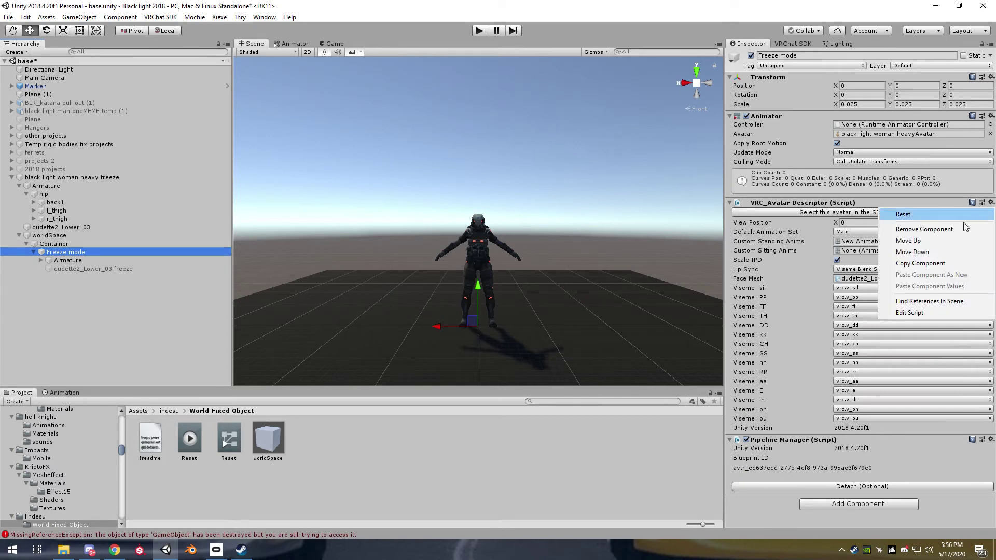
left_click(948, 226)
left_click(991, 202)
left_click(950, 227)
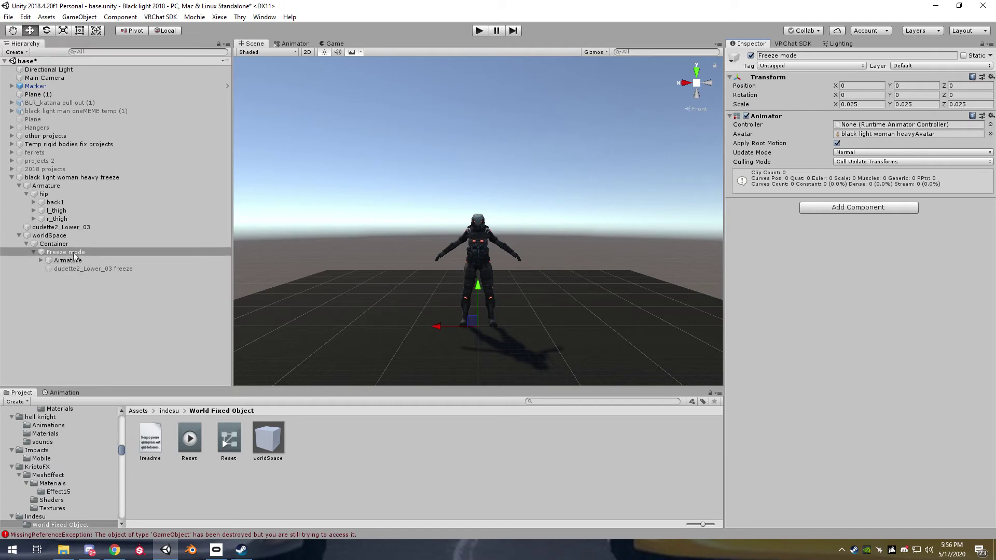
Examine the components of Container, worldSpace, the original hip and the Freeze mode hip with its Parent Constraint.
left_click(55, 244)
left_click(49, 236)
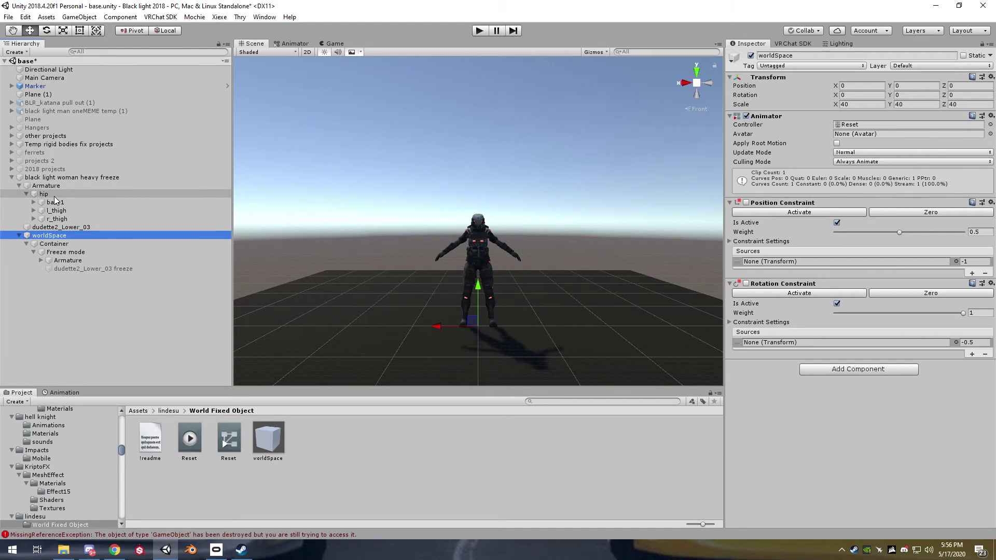
left_click(46, 194)
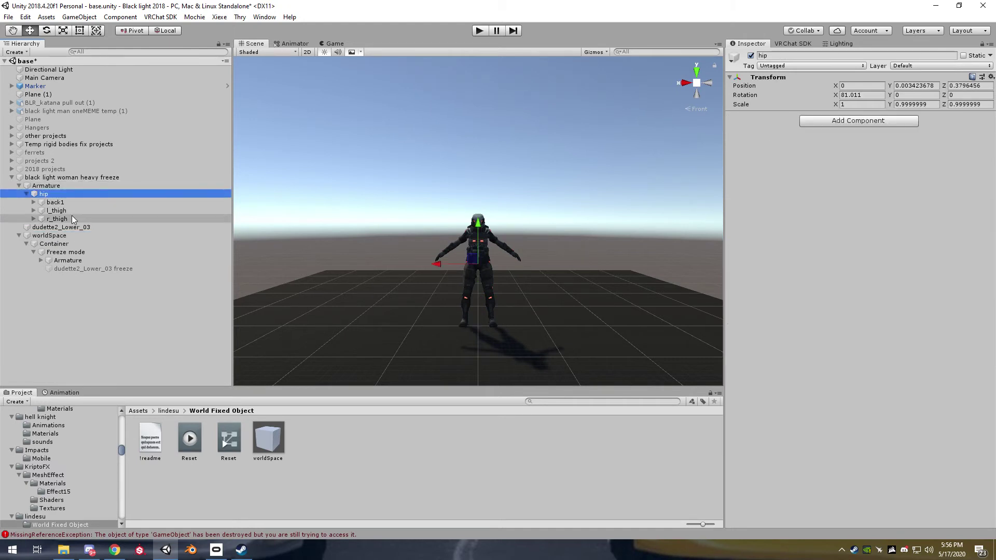
left_click(41, 261)
left_click(63, 269)
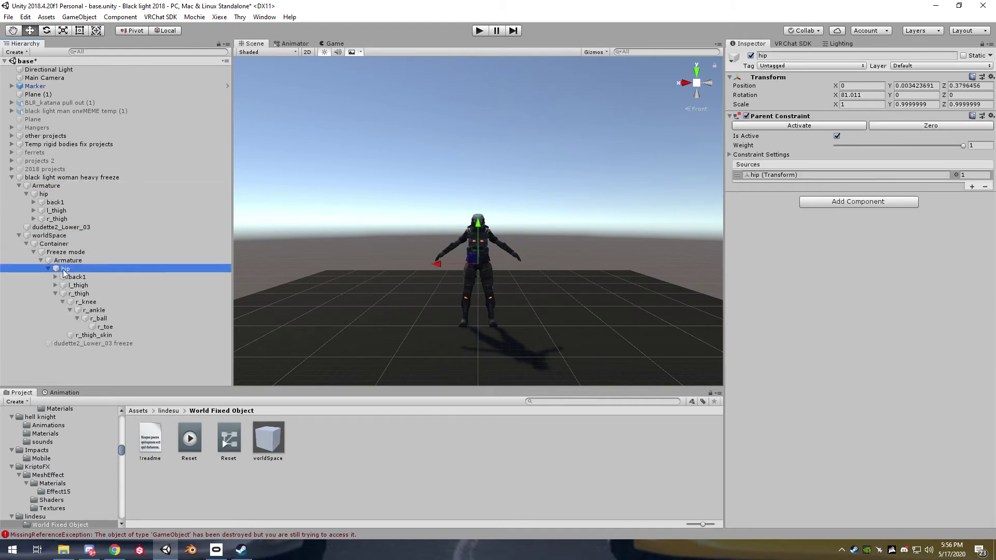
left_click(751, 155)
left_click(750, 156)
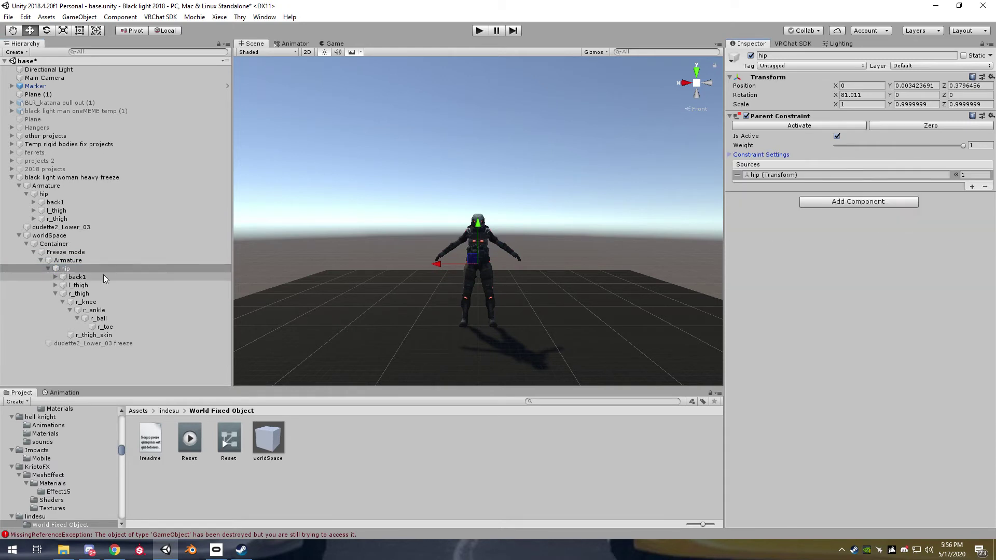
left_click(50, 269)
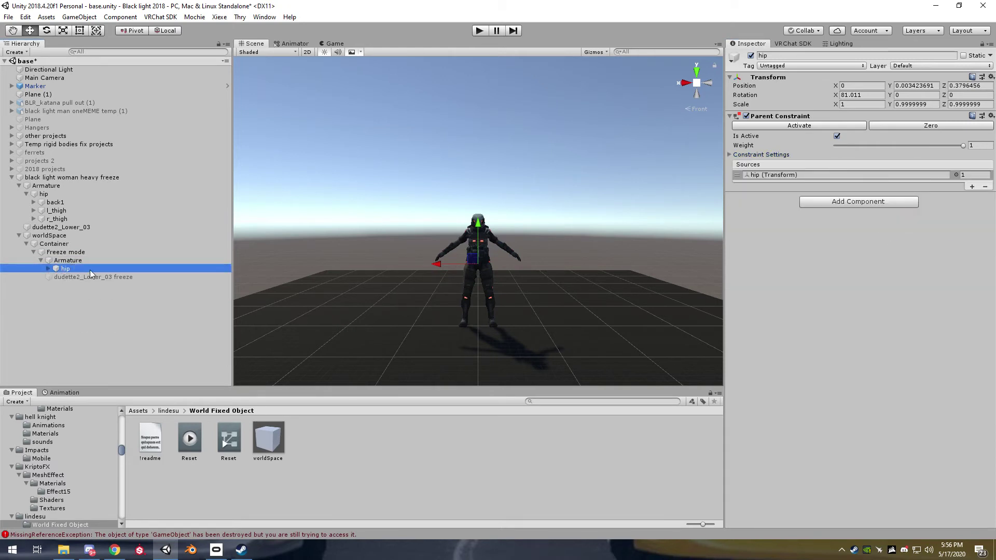
Set dudette2_Lower_03 as the source of worldSpace's Position Constraint and Rotation Constraint, collapsing the original Armature first.
left_click(50, 237)
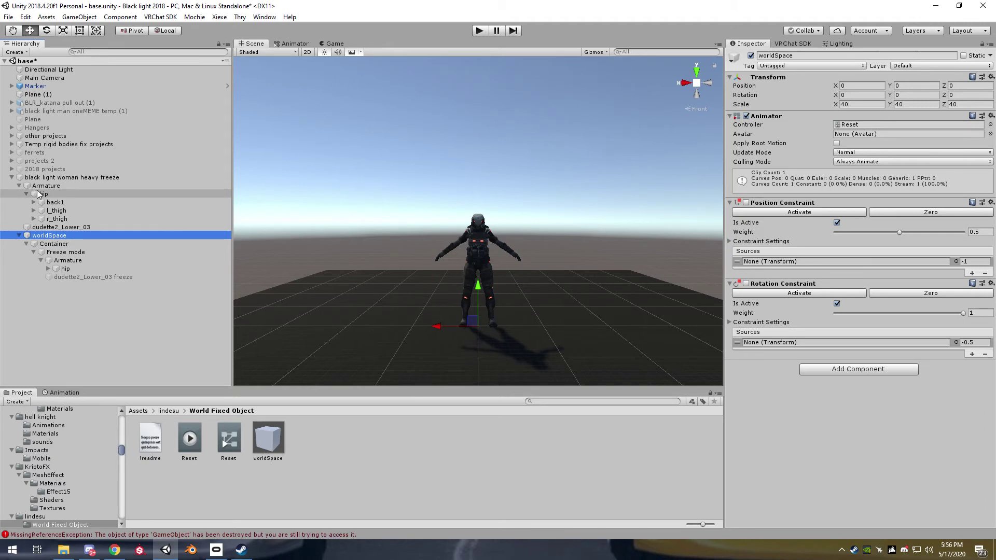
left_click(21, 185)
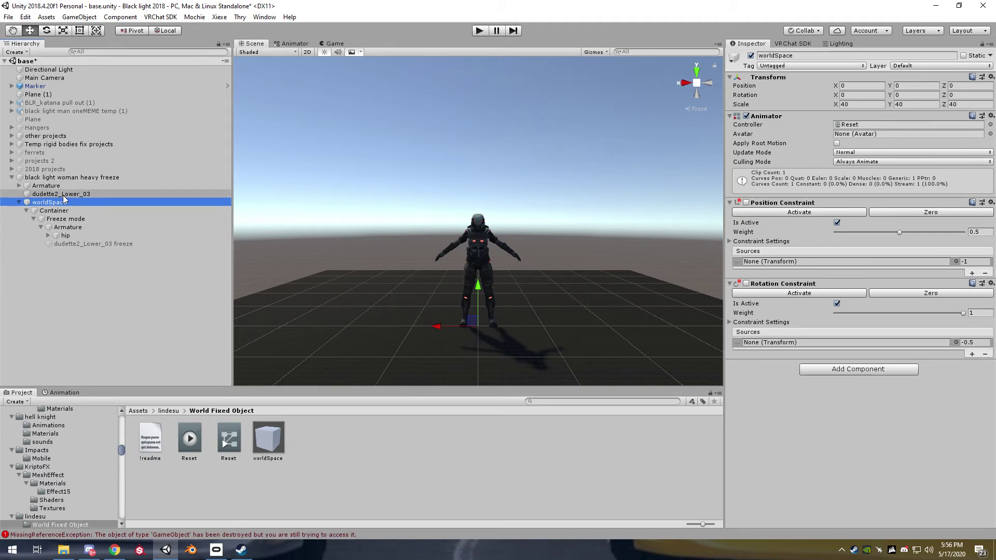
left_click_drag(18, 201, 768, 263)
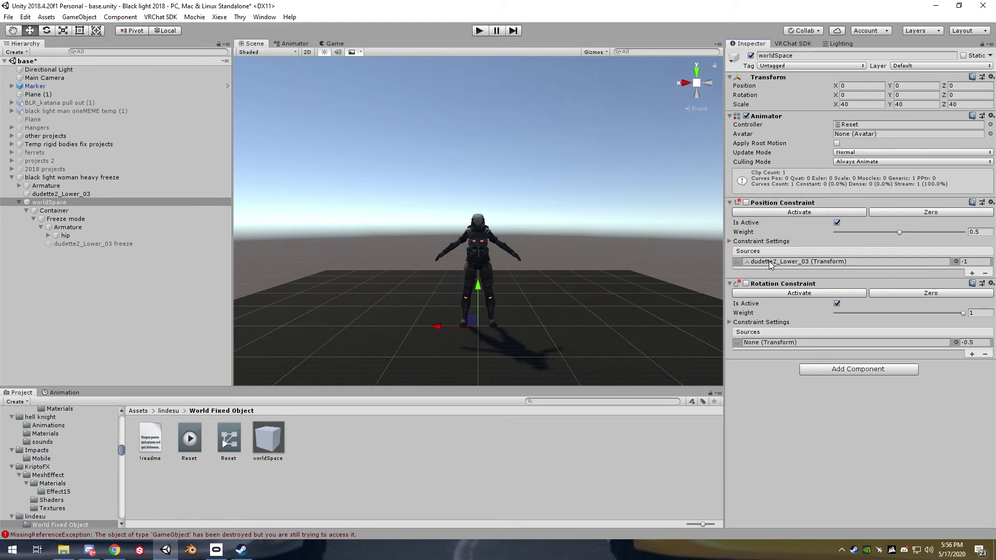
left_click_drag(71, 197, 794, 342)
Lock both the Position Constraint and the Rotation Constraint on worldSpace.
left_click(732, 242)
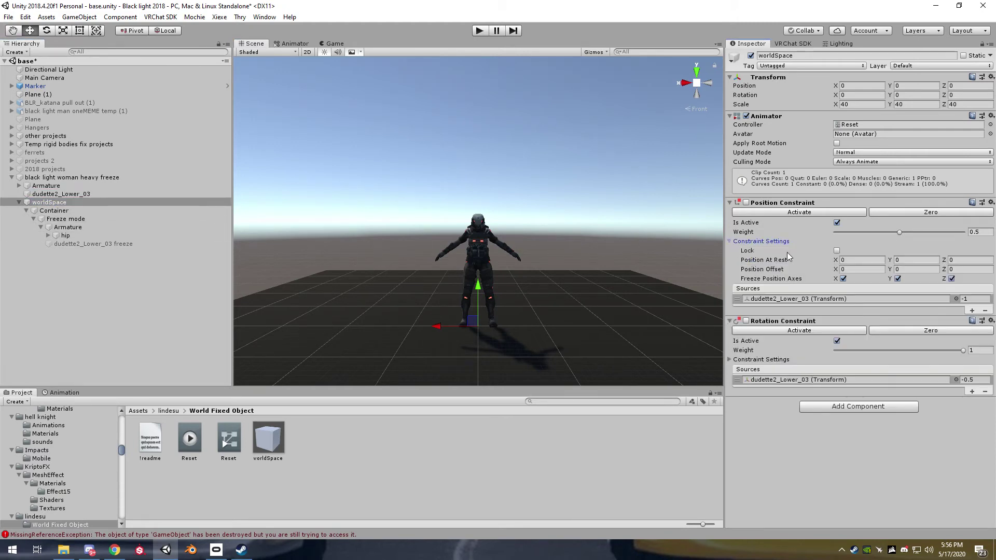
left_click(735, 360)
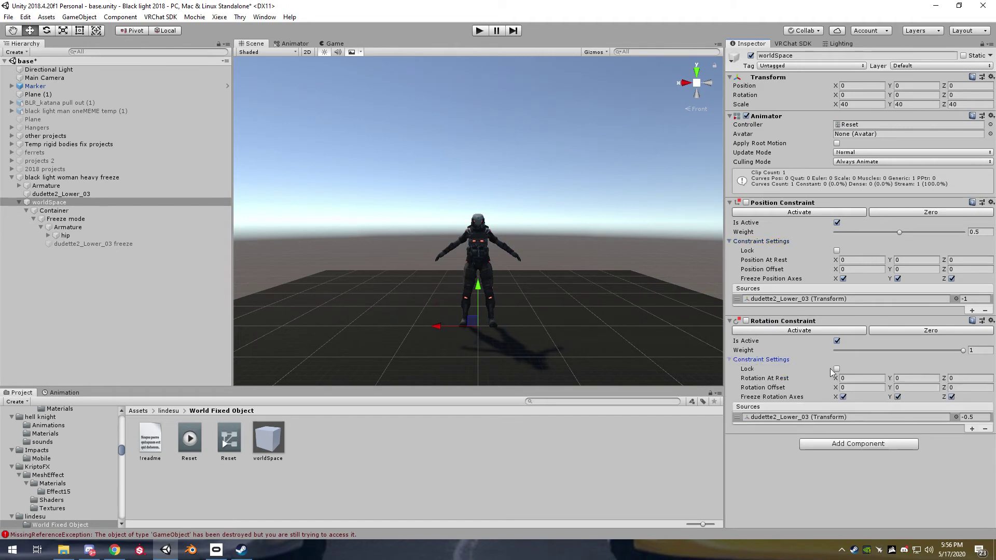
left_click(836, 369)
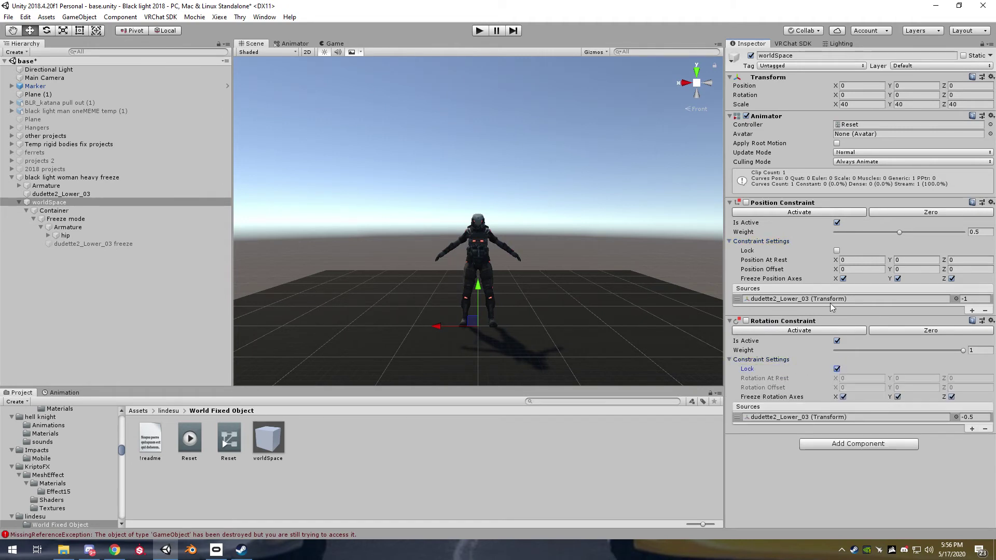
left_click(836, 251)
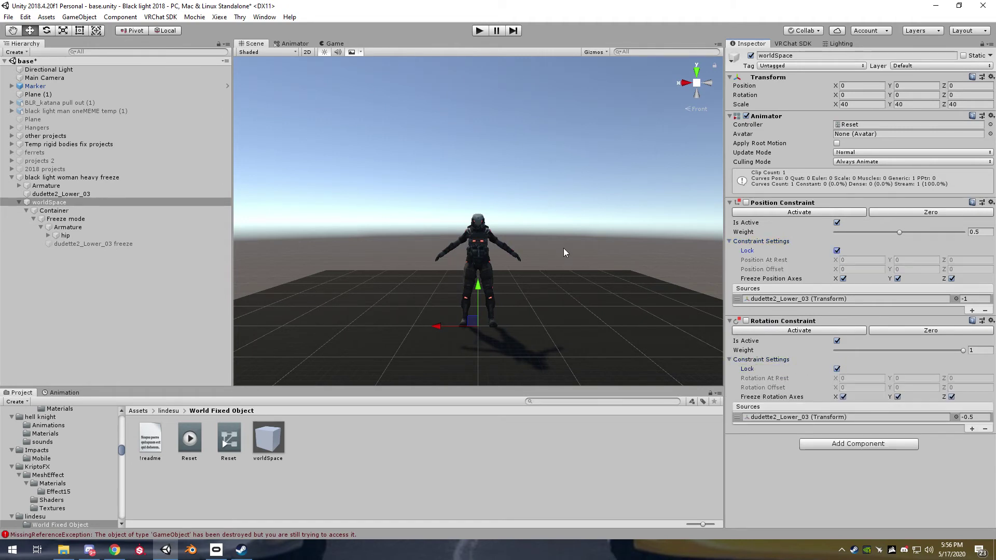
Set dudette2_Lower_03 as the source of Container's Parent Constraint and lock the constraint.
left_click(89, 211)
left_click(735, 155)
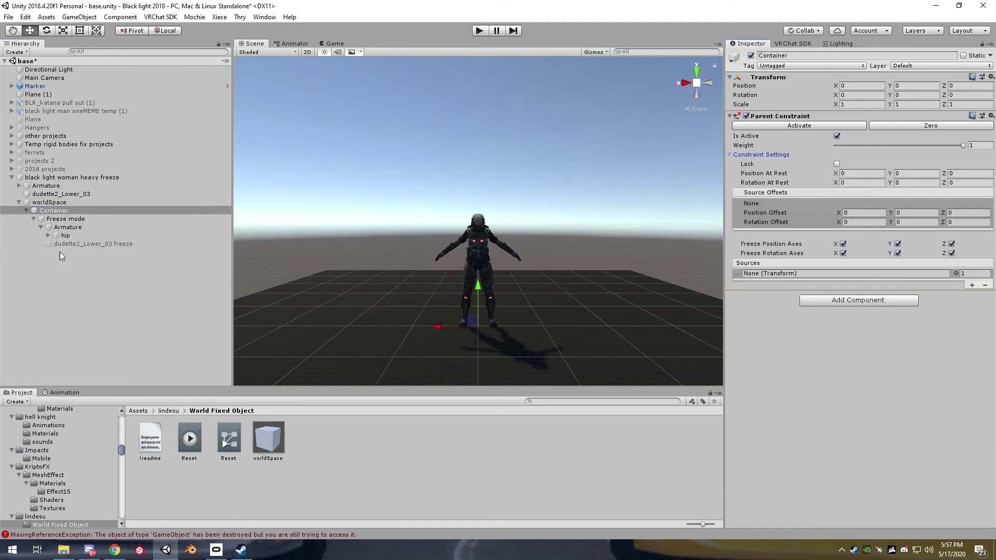
left_click_drag(61, 194, 810, 274)
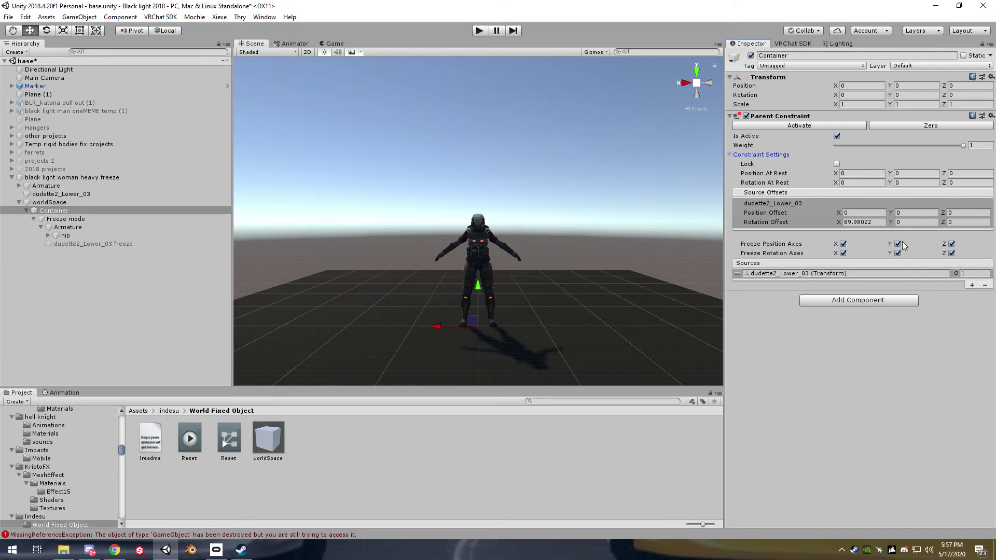
left_click(837, 164)
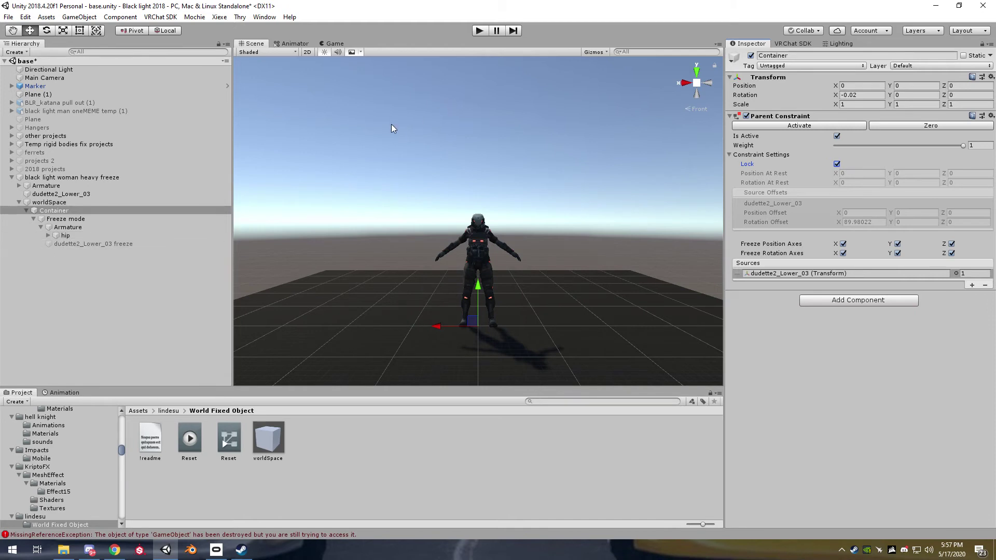
Enter Play mode and move the black light woman heavy freeze avatar along X to about 0.008.
left_click(481, 31)
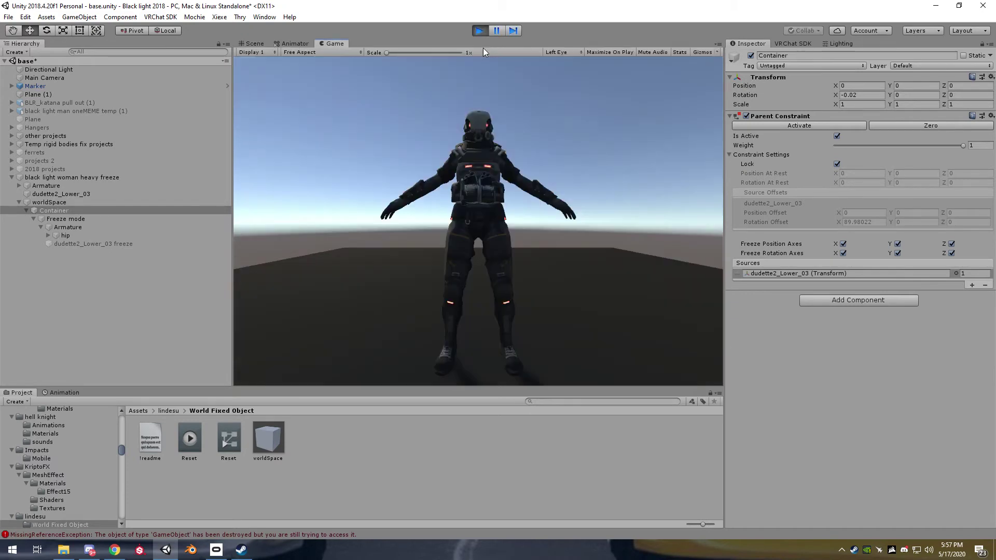
left_click(80, 176)
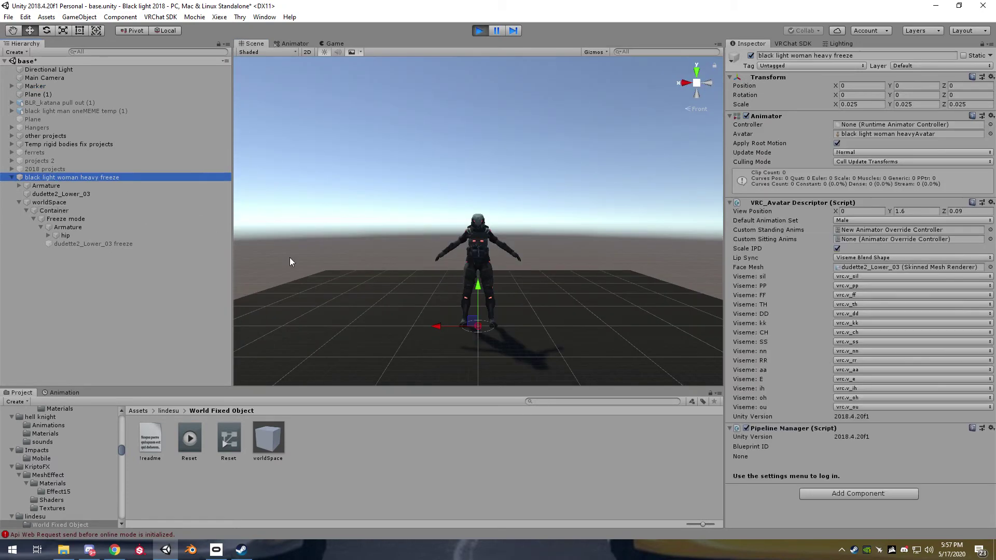
mouse_move(437, 327)
left_mouse_down()
mouse_move(503, 326)
mouse_move(420, 327)
left_mouse_up()
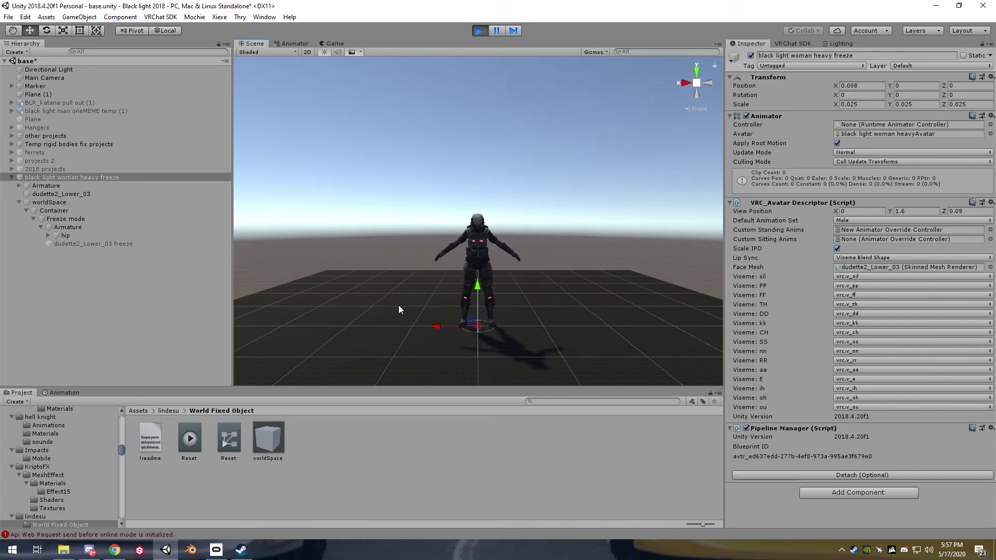
Deactivate the dudette2_Lower_03 mesh and activate dudette2_Lower_03 freeze in Play mode.
left_click(81, 194)
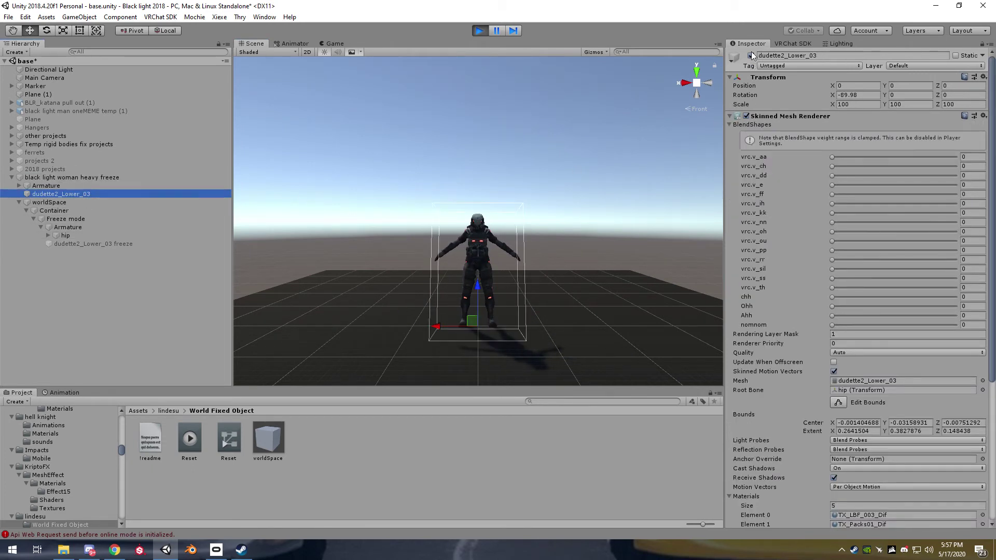
left_click(750, 55)
left_click(115, 244)
left_click(751, 55)
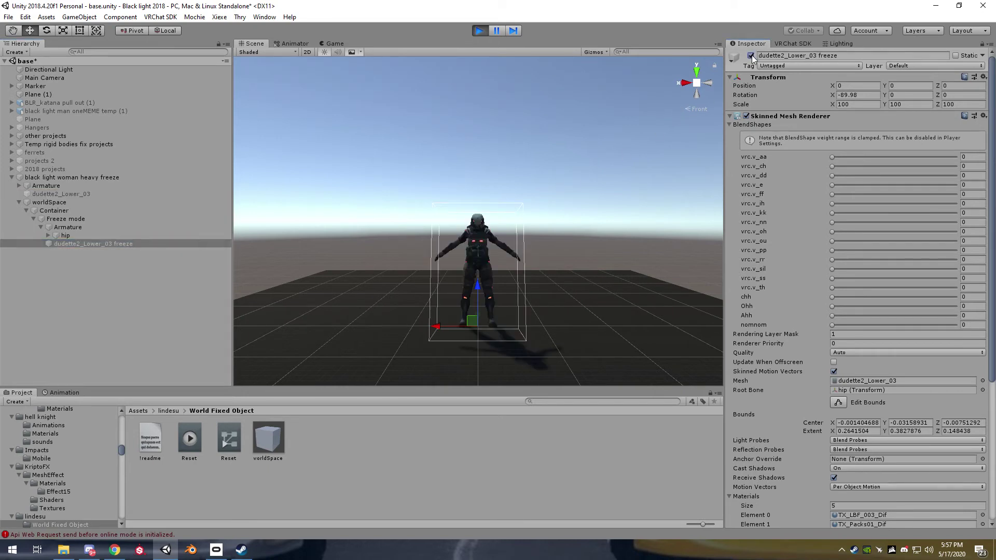
Disable the Freeze mode hip's Parent Constraint and enable worldSpace's Position Constraint.
left_click(65, 236)
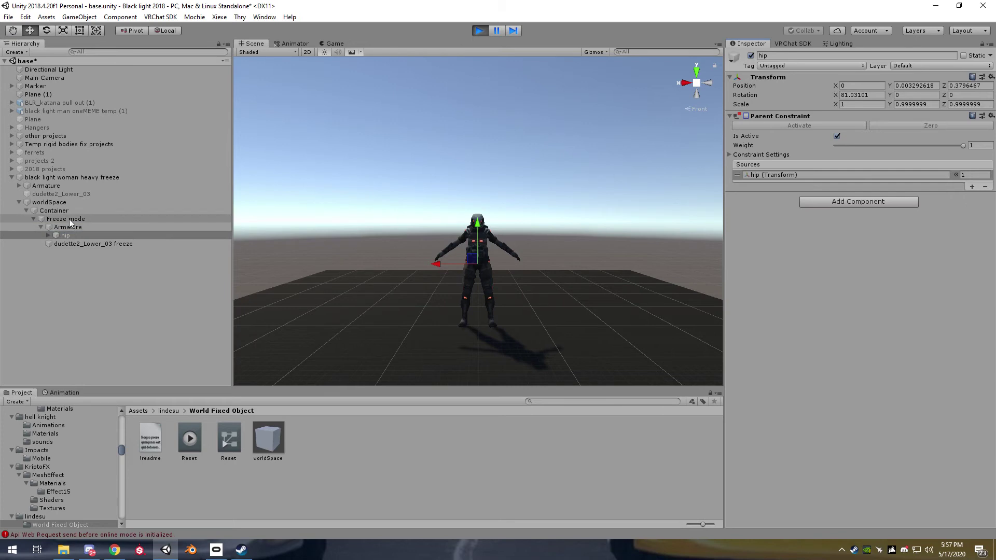
left_click(62, 203)
left_click(746, 203)
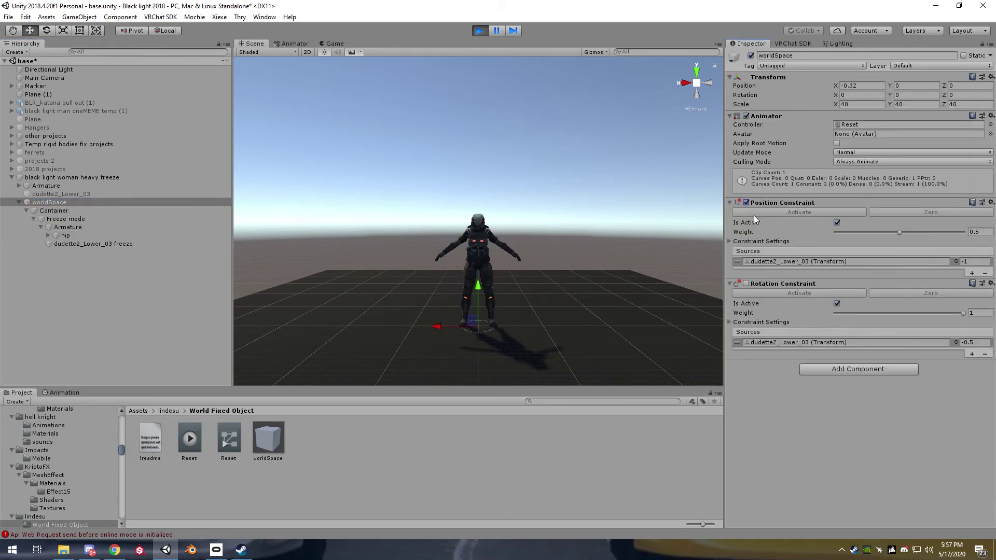
Test the freeze by moving the avatar root along X to about 1.35, and exit Play mode.
left_click(414, 295)
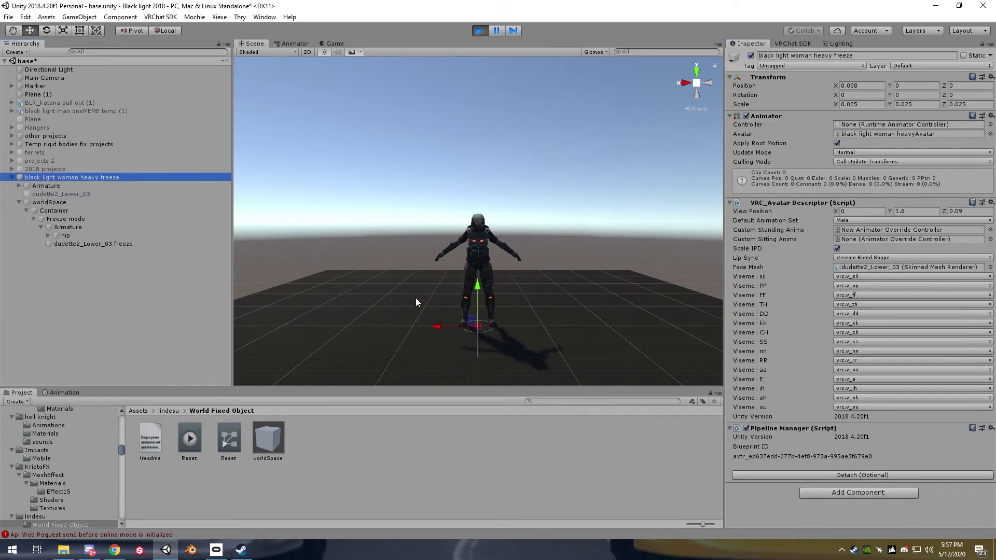
left_click_drag(340, 326, 325, 327)
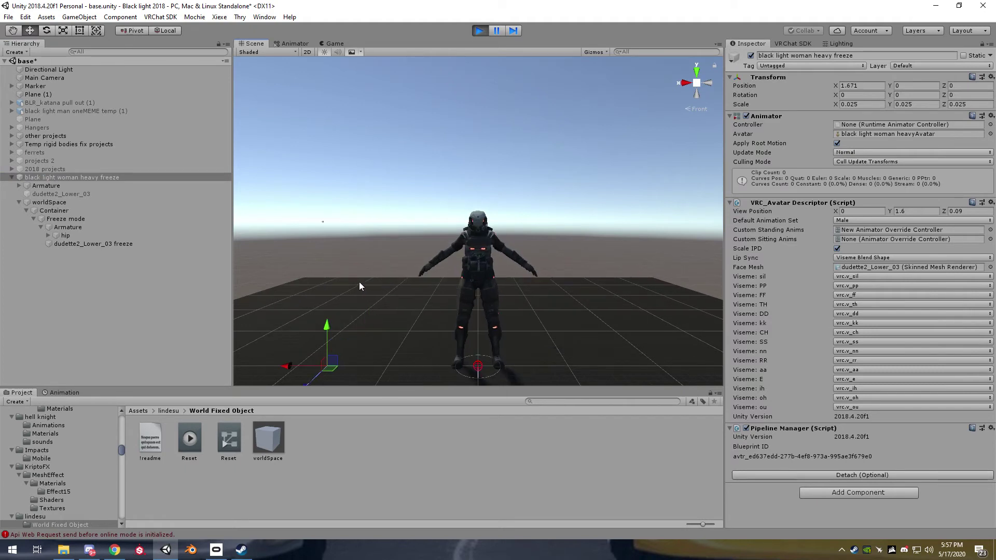
scroll(359, 281, "up", 2)
left_click_drag(321, 376, 392, 383)
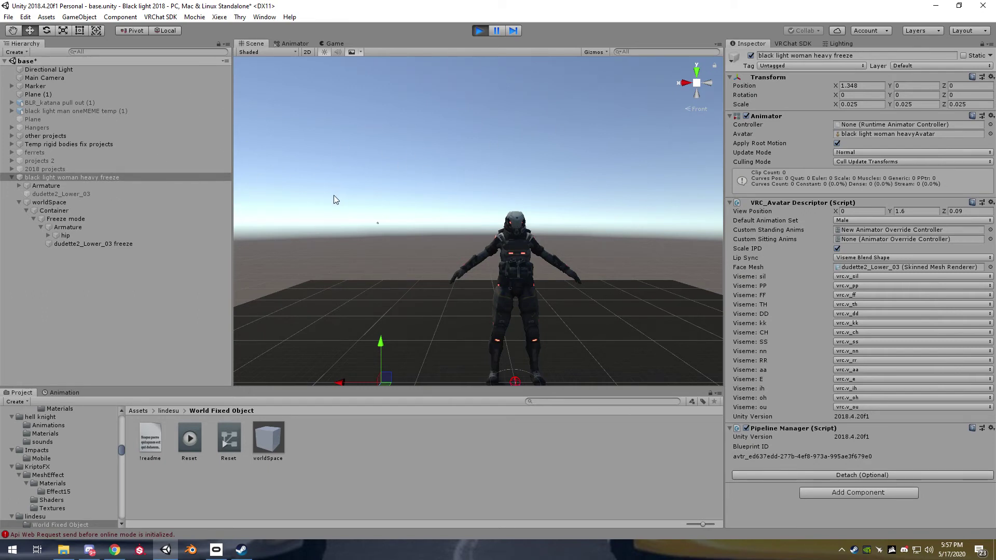
key("ctrl+p")
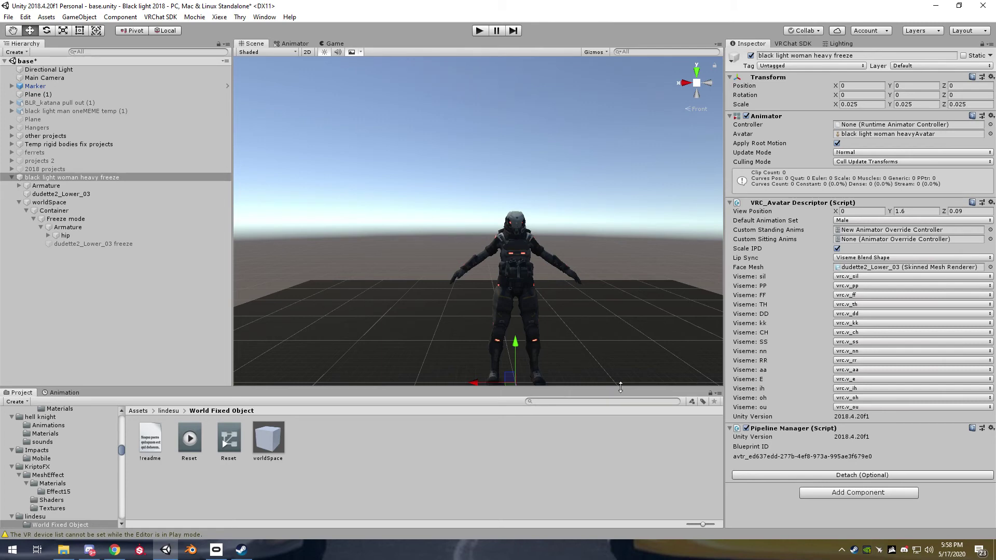
Locate the avatar's custom standing override controller in the project and inspect it and the freeze clip.
left_click(893, 230)
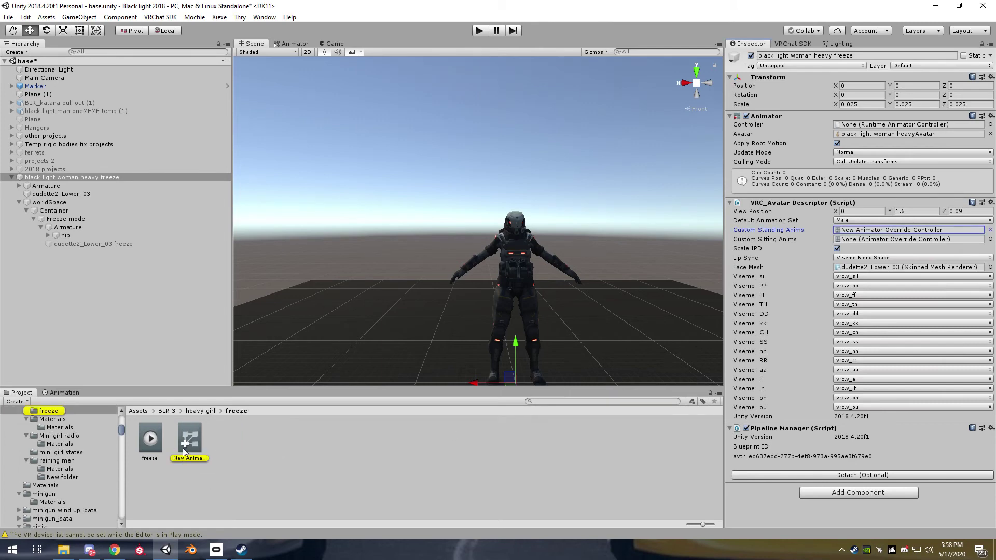
left_click(193, 443)
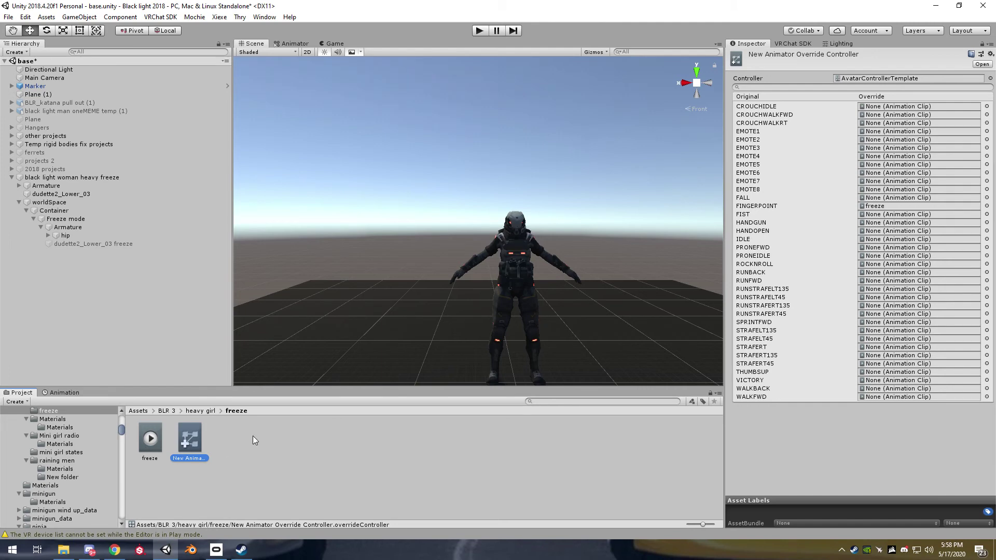
left_click(148, 445)
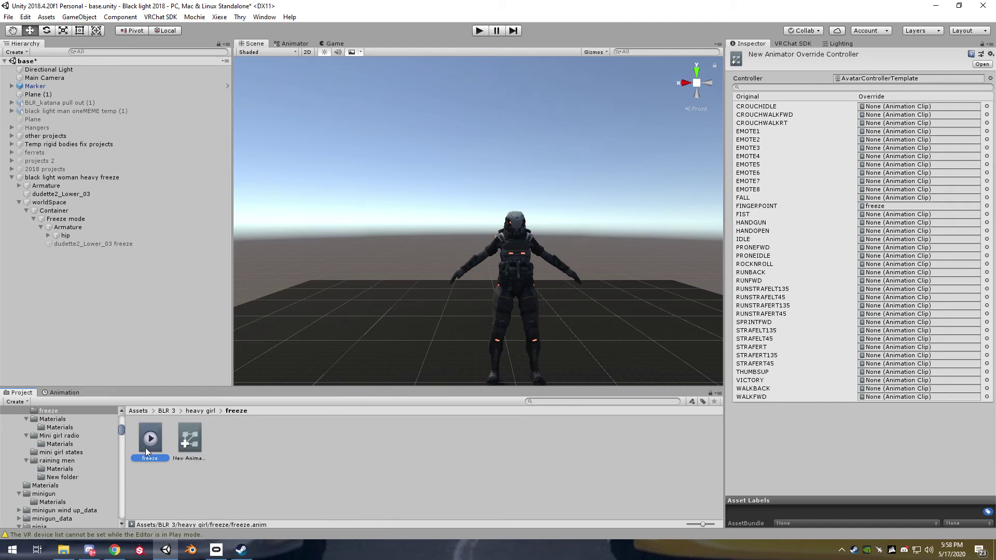
Duplicate the collapsed black light woman heavy freeze avatar and deactivate the original.
left_click(77, 177)
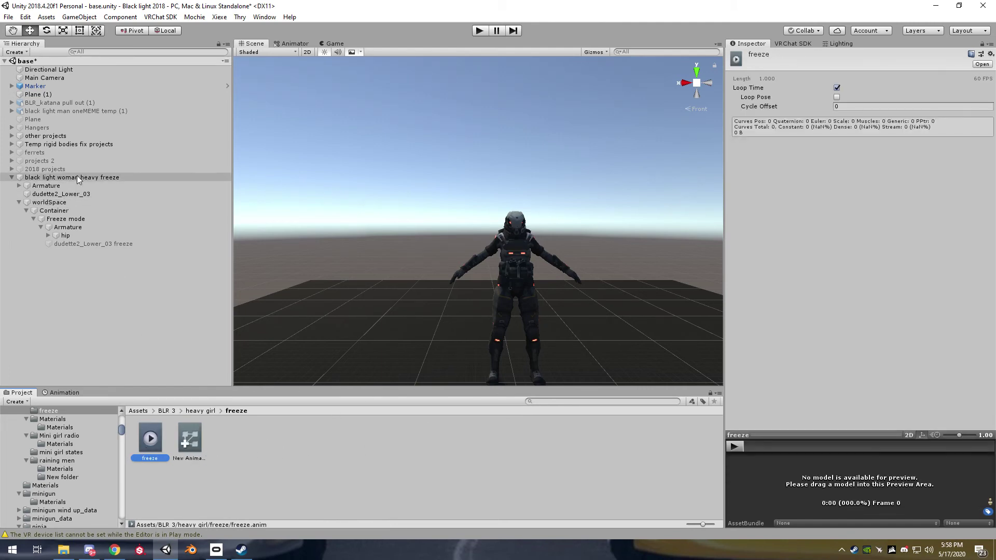
left_click(12, 178)
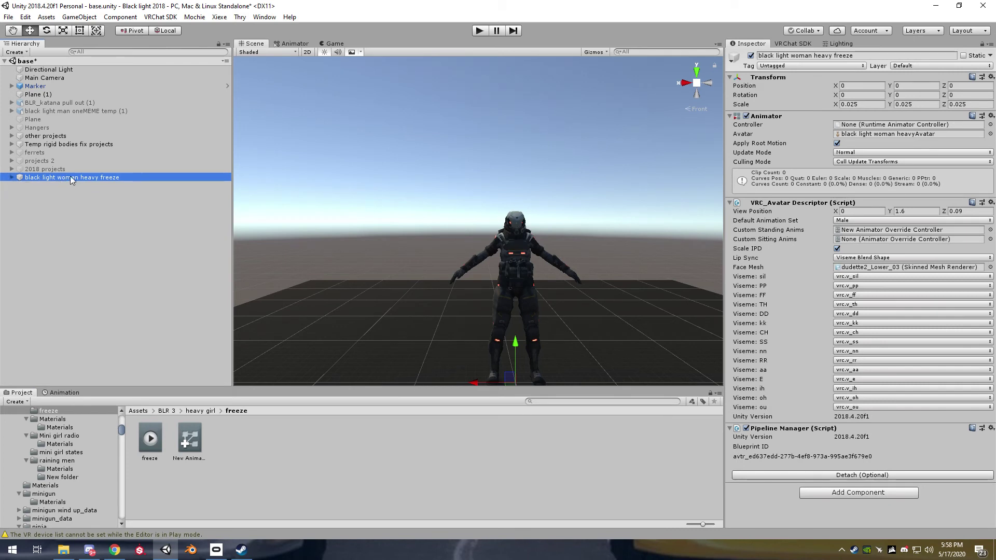
right_click(70, 176)
left_click(99, 222)
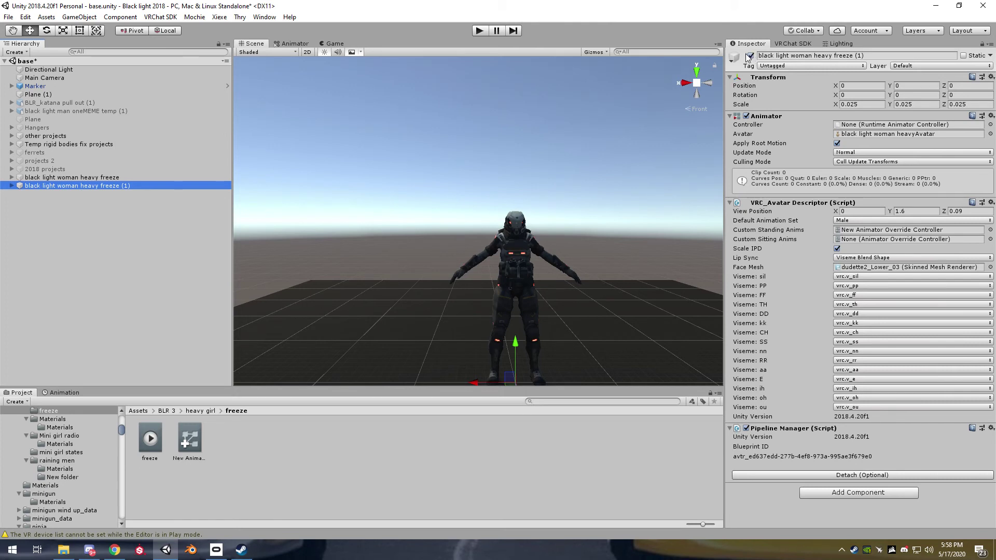
left_click(134, 177)
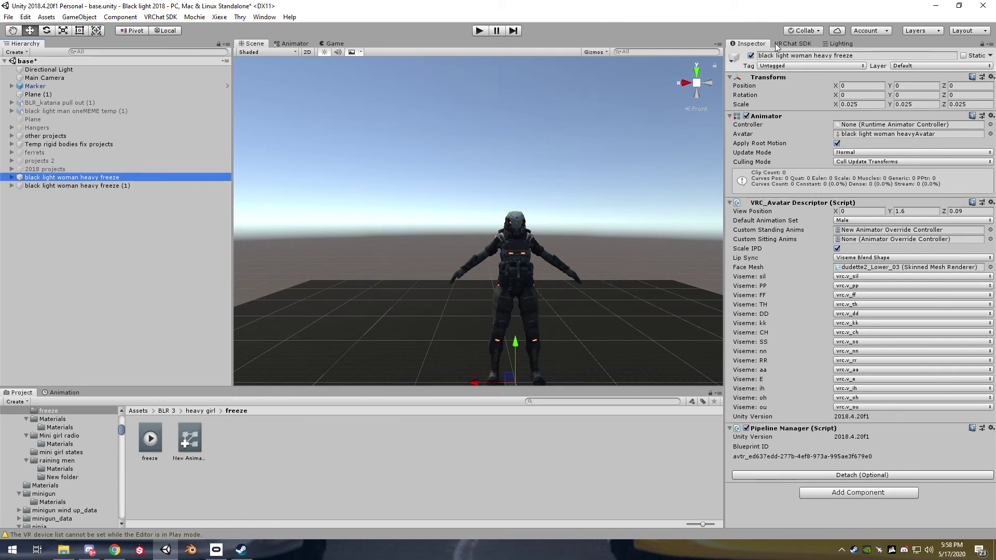
left_click(750, 56)
Assign the freeze animation clip to the duplicated avatar and open the clip for animation editing.
left_click_drag(150, 438, 83, 190)
left_click(102, 186)
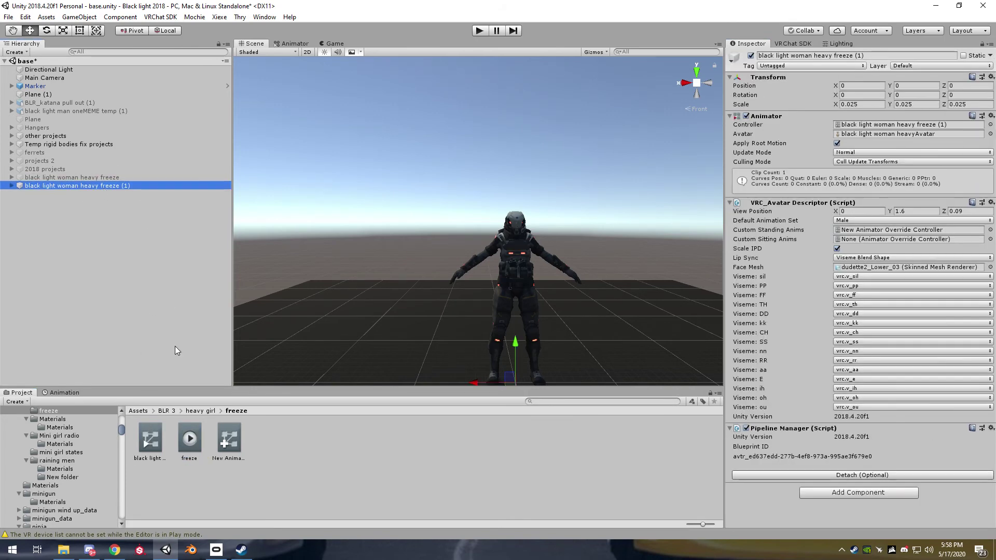
left_click(64, 393)
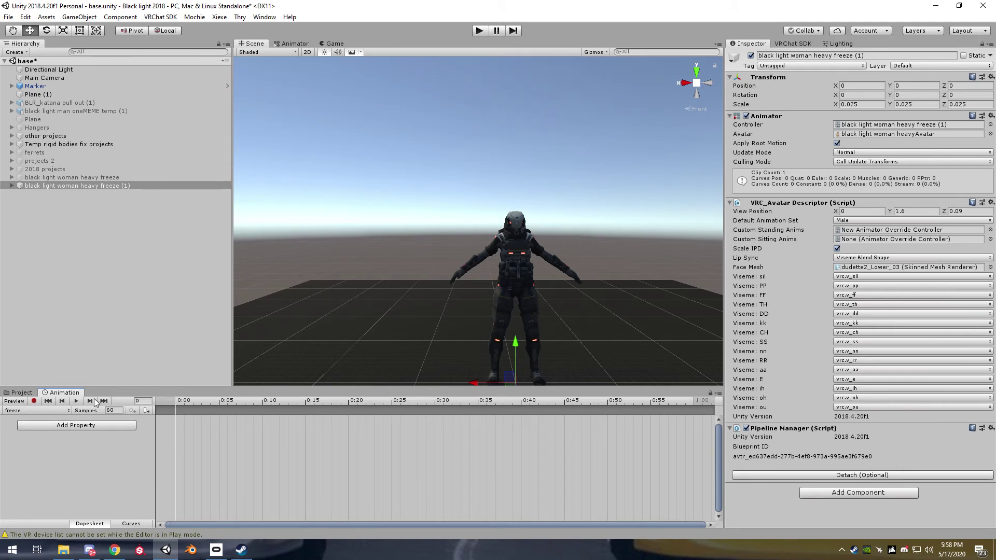
Delete the duplicated avatar black light woman heavy freeze (1) and reactivate the original black light woman heavy freeze.
left_click(26, 392)
left_click(89, 185)
right_click(103, 185)
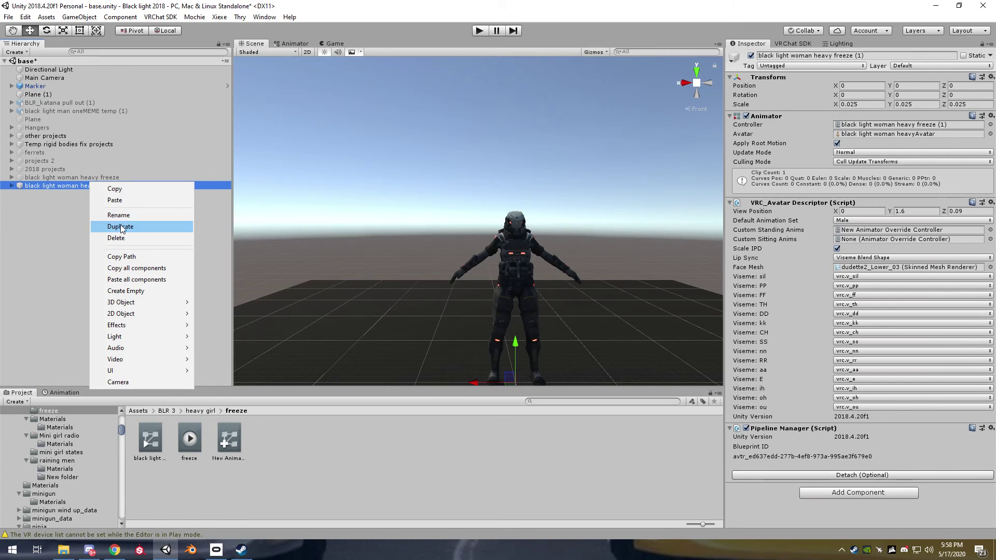
left_click(117, 226)
left_click(104, 177)
left_click(751, 55)
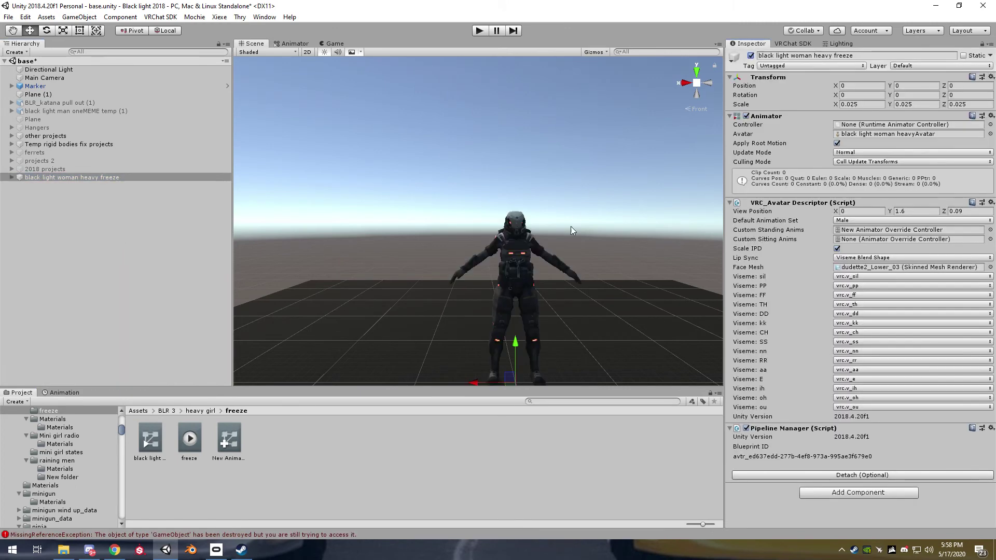
Delete the duplicate's animator controller, black light woman heavy freeze (1), from the freeze folder.
left_click(228, 440)
left_click(143, 441)
right_click(155, 441)
left_click(182, 218)
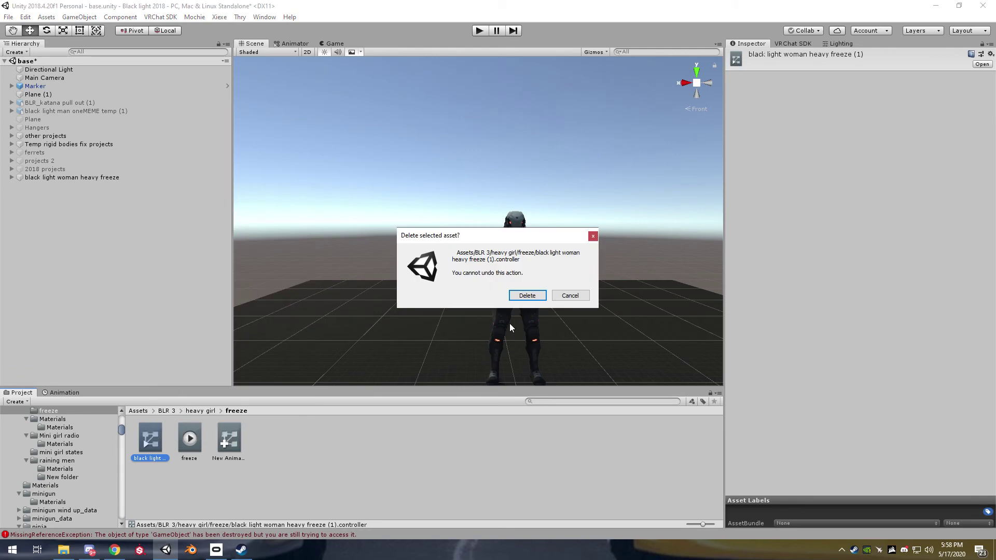
left_click(526, 295)
Assign New Animator Override Controller as the Animator controller of black light woman heavy freeze.
left_click(192, 439)
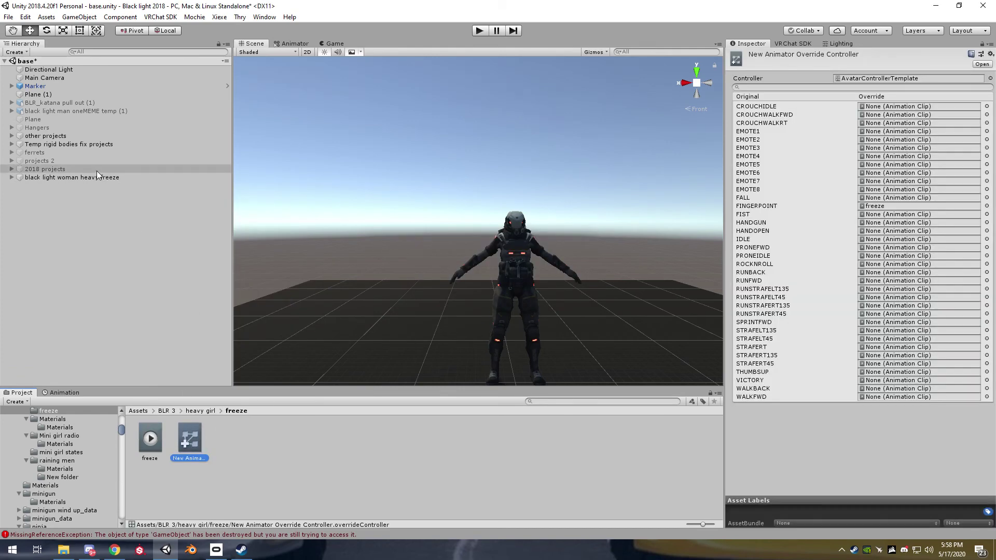
left_click(78, 178)
left_click_drag(190, 440, 856, 127)
Open the avatar's animation clips for editing and choose the freeze clip.
left_click(85, 179)
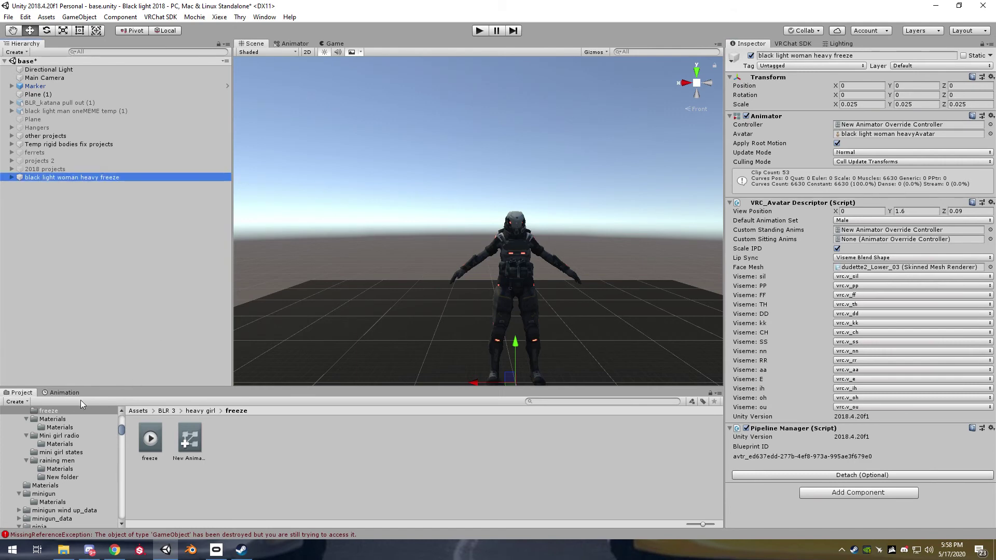
left_click(64, 392)
left_click(79, 235)
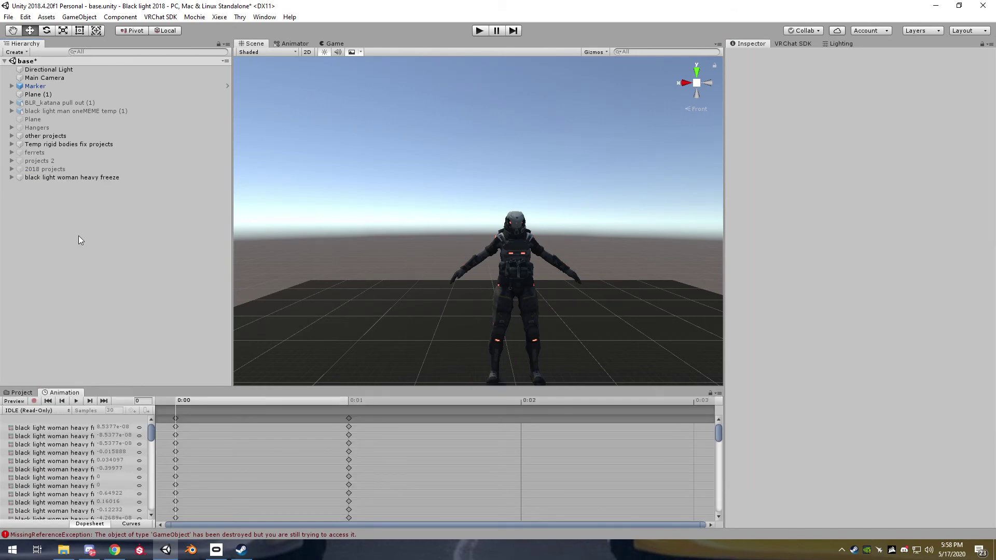
left_click(95, 172)
left_click(78, 177)
left_click(35, 411)
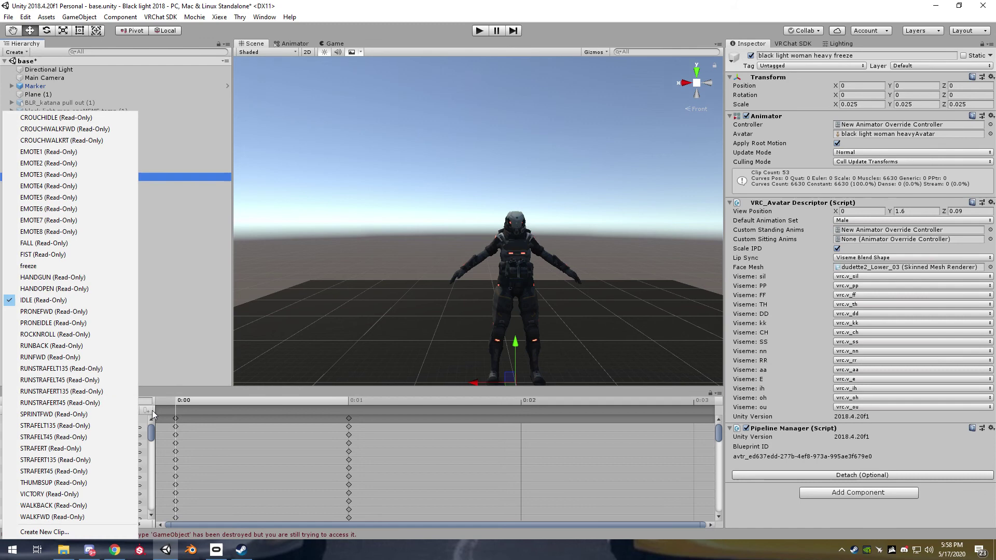
left_click(151, 410)
left_click(52, 412)
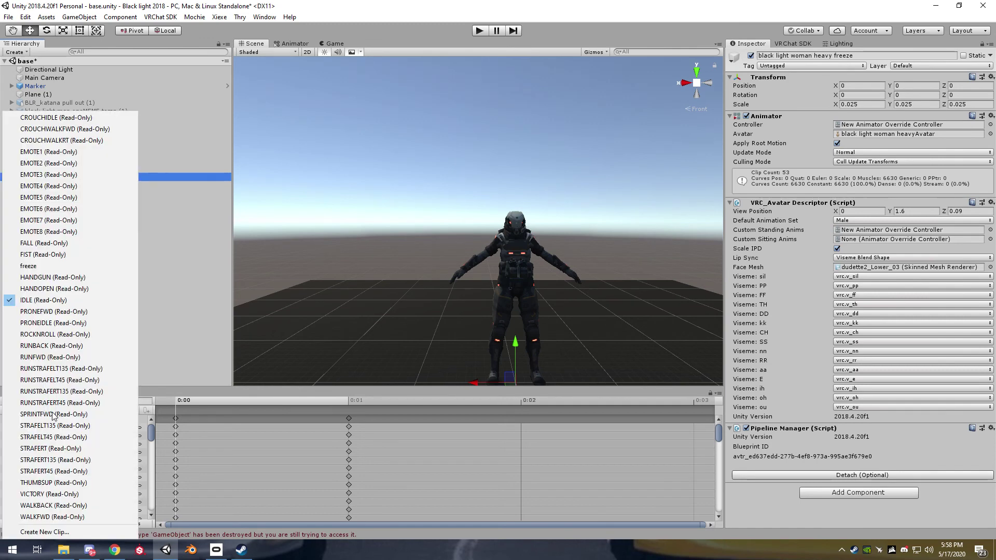
left_click(52, 269)
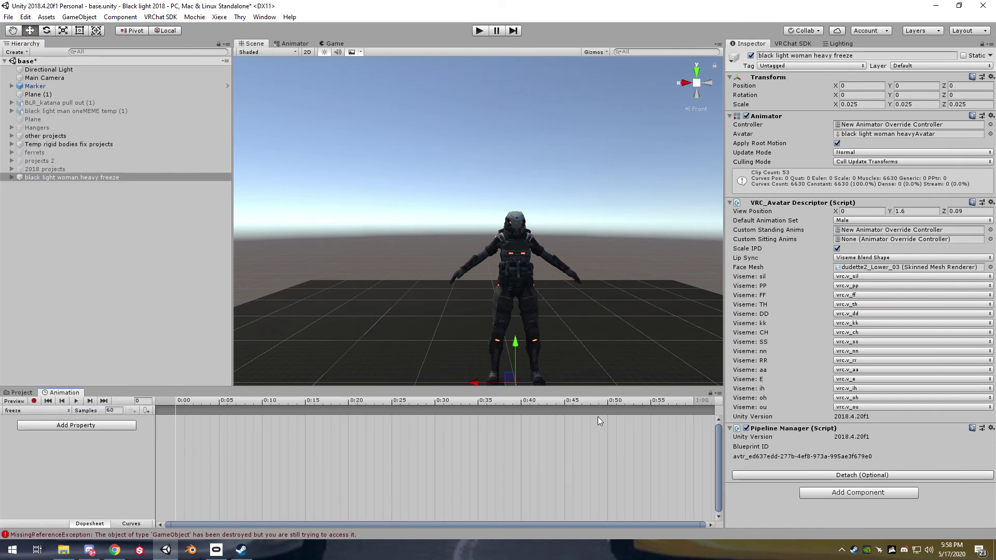
Expand the avatar's worldSpace hierarchy to list the frozen armature's spine, arm, hand and leg bones.
left_click(104, 177)
left_click(11, 177)
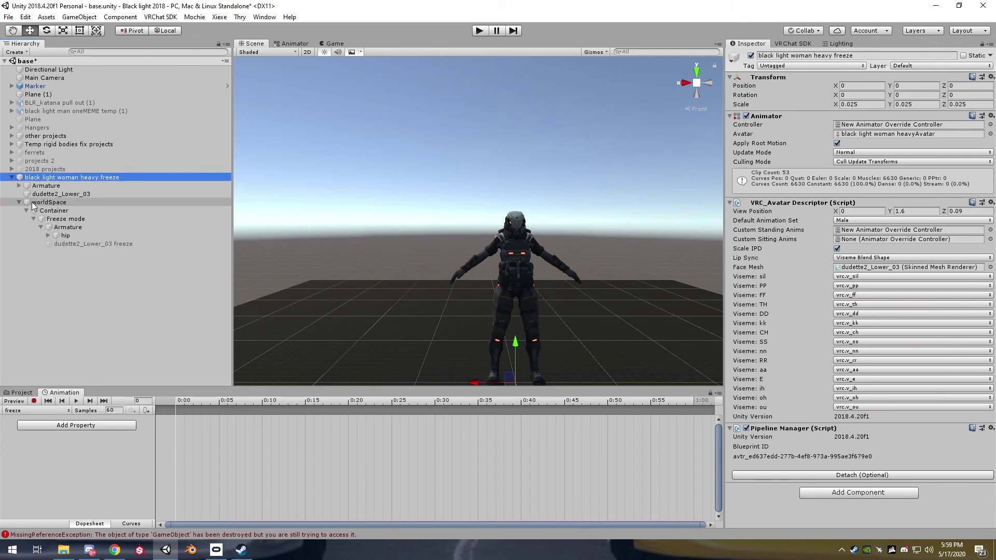
left_click(48, 236)
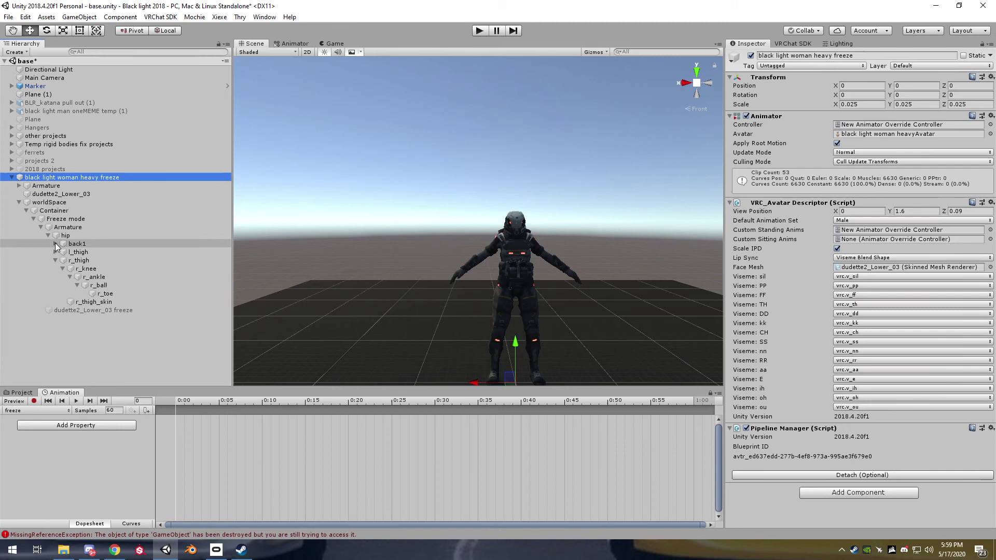
left_click(84, 294)
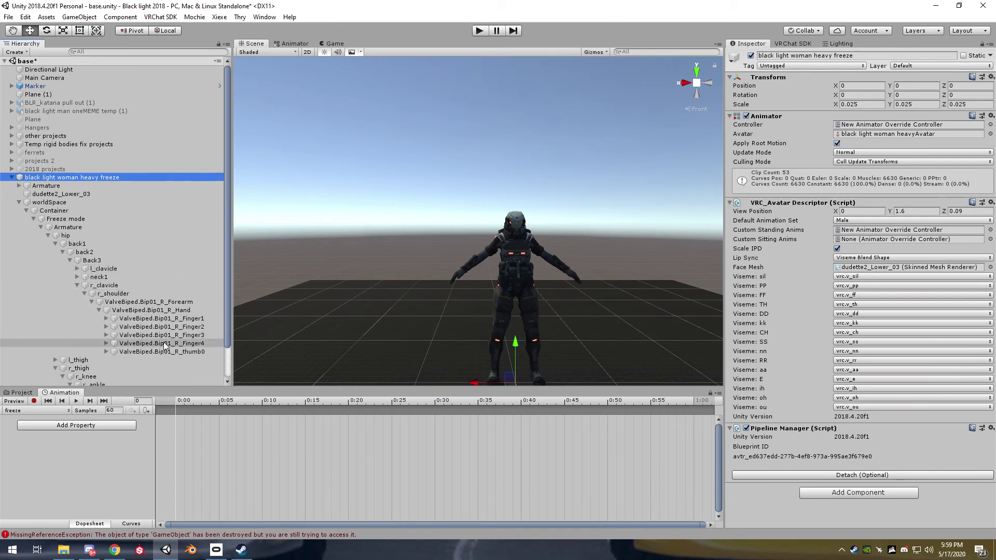
left_click(55, 359, "alt")
scroll(63, 346, "down", 2)
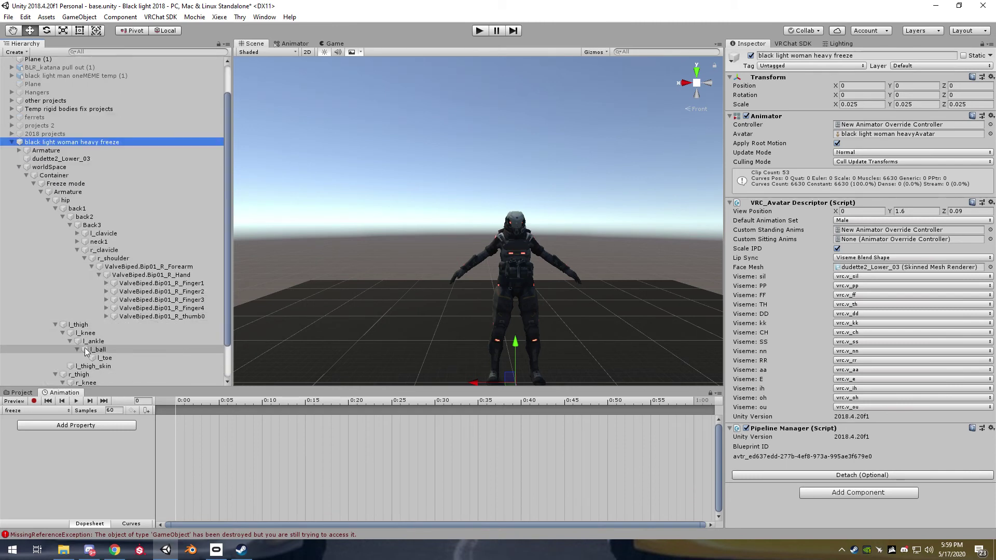
left_click(55, 374, "alt")
scroll(62, 370, "down", 3)
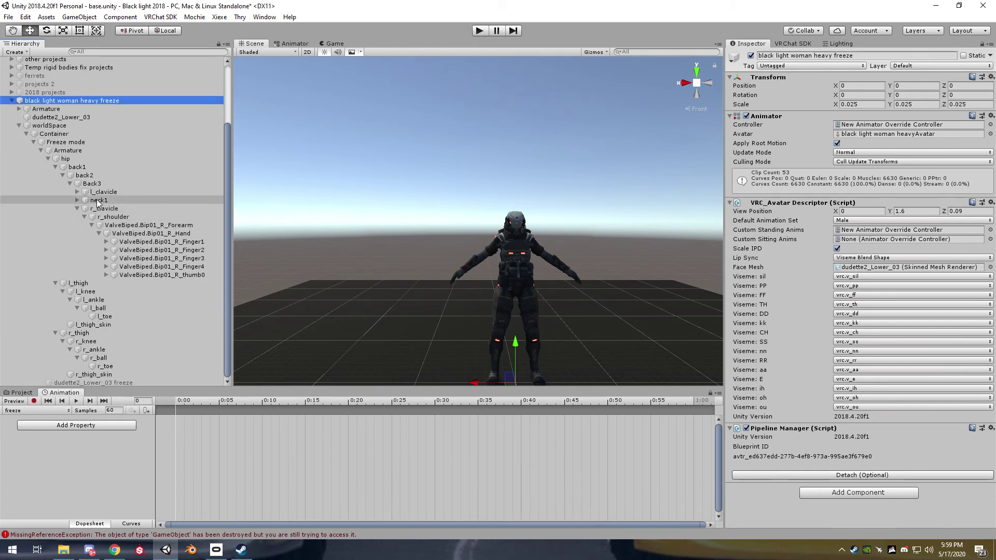
left_click(77, 192, "alt")
scroll(154, 368, "down", 3)
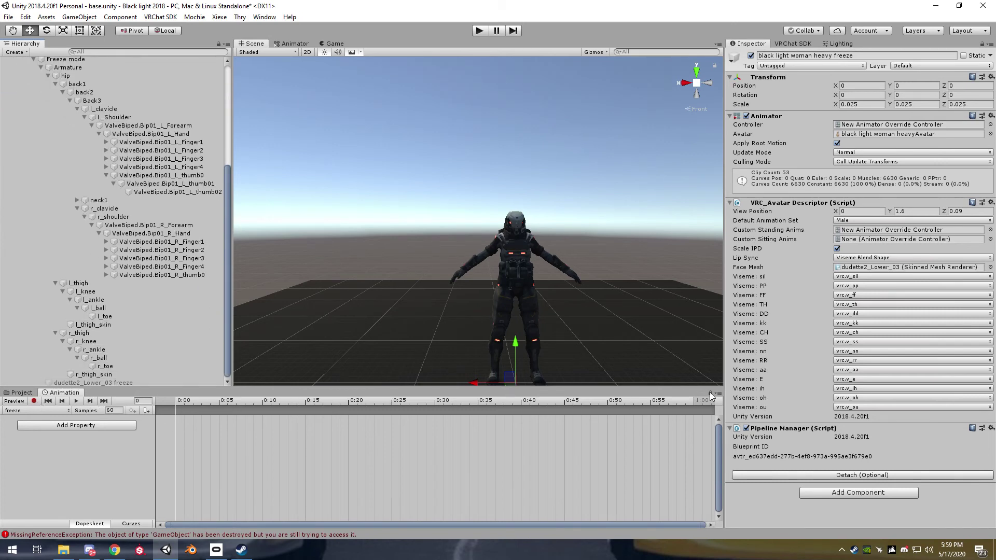
Lock the Rotation Constraints of all frozen armature bones from back1 to r_thigh_skin, with animation recording off.
left_click(34, 401)
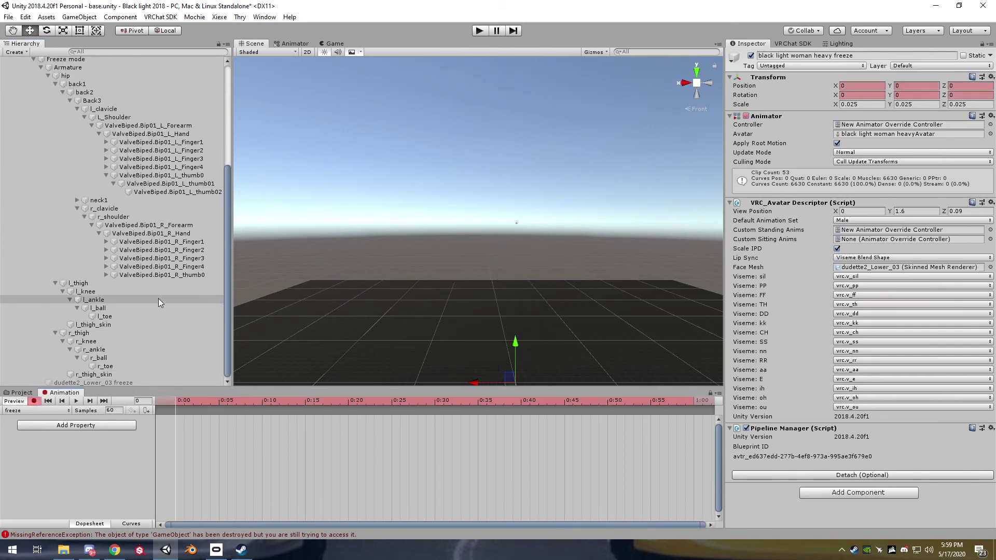
middle_click_drag(389, 310, 491, 404)
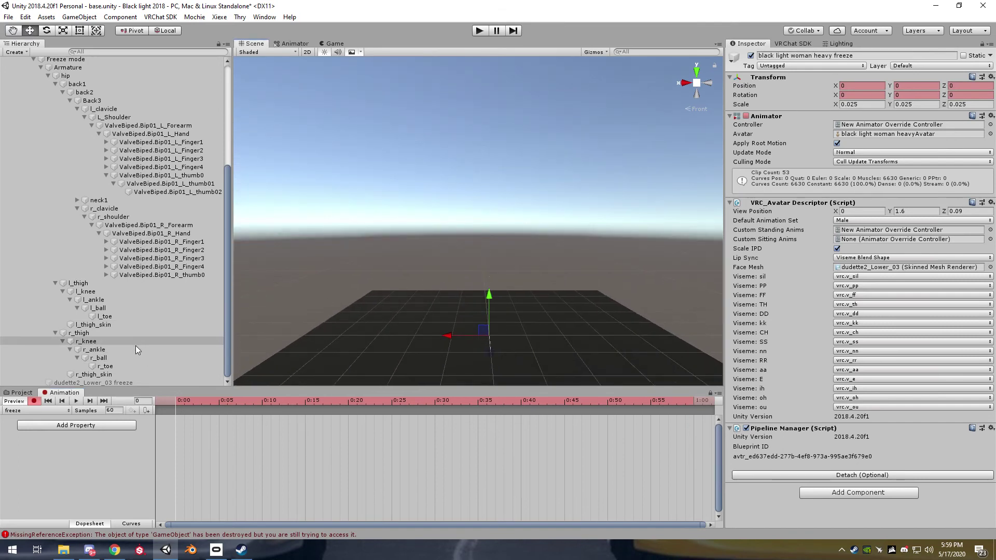
left_click(98, 374)
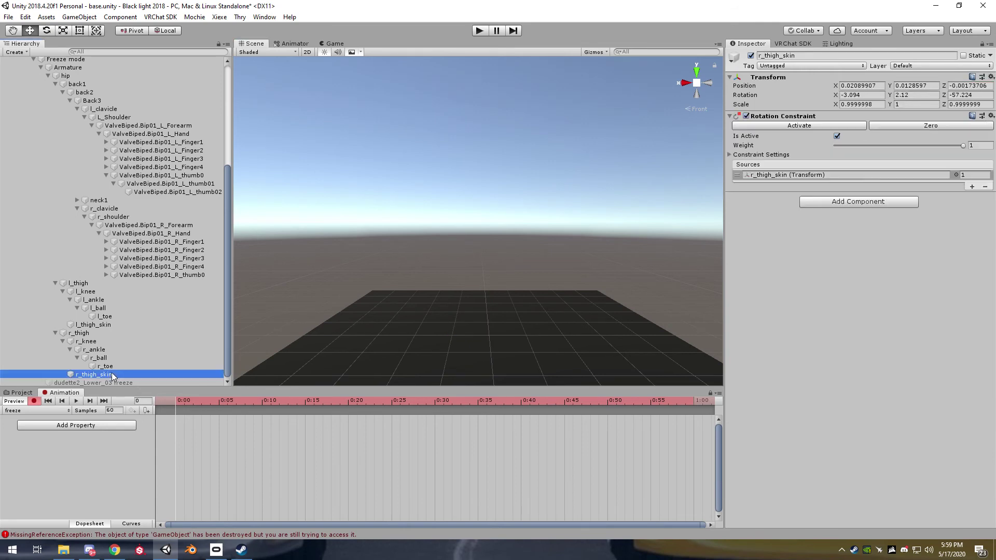
scroll(149, 181, "up", 5)
left_click(96, 208, "shift")
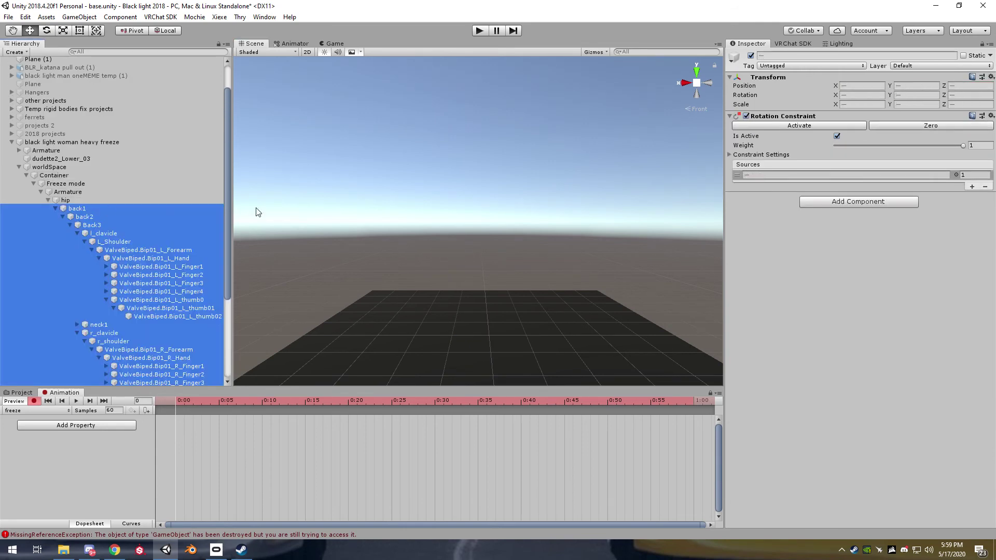
left_click(739, 155)
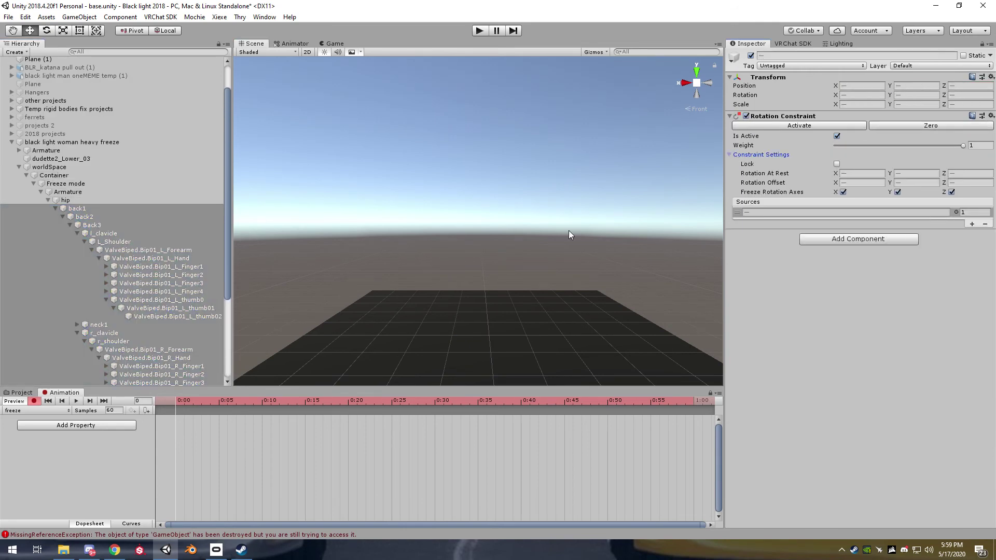
left_click(33, 401)
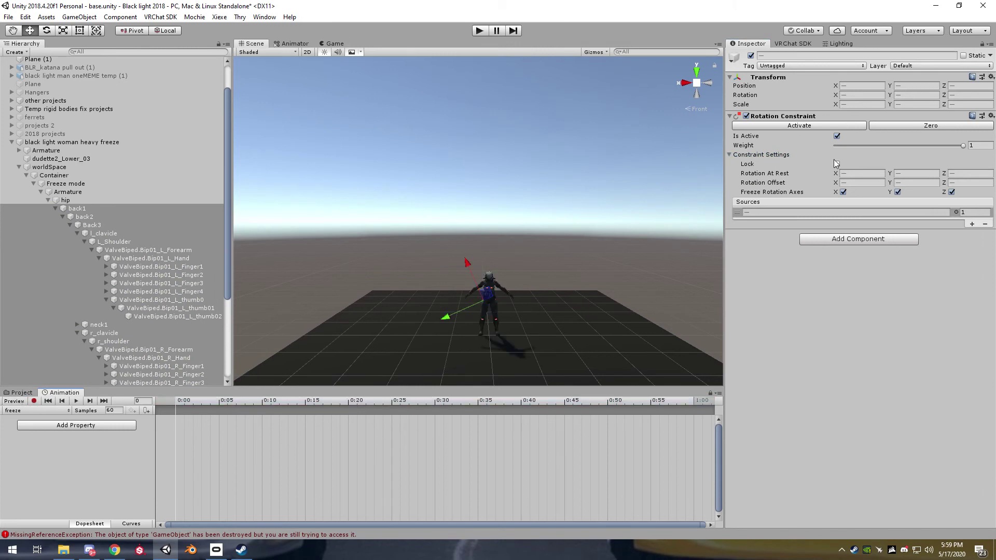
left_click(837, 164)
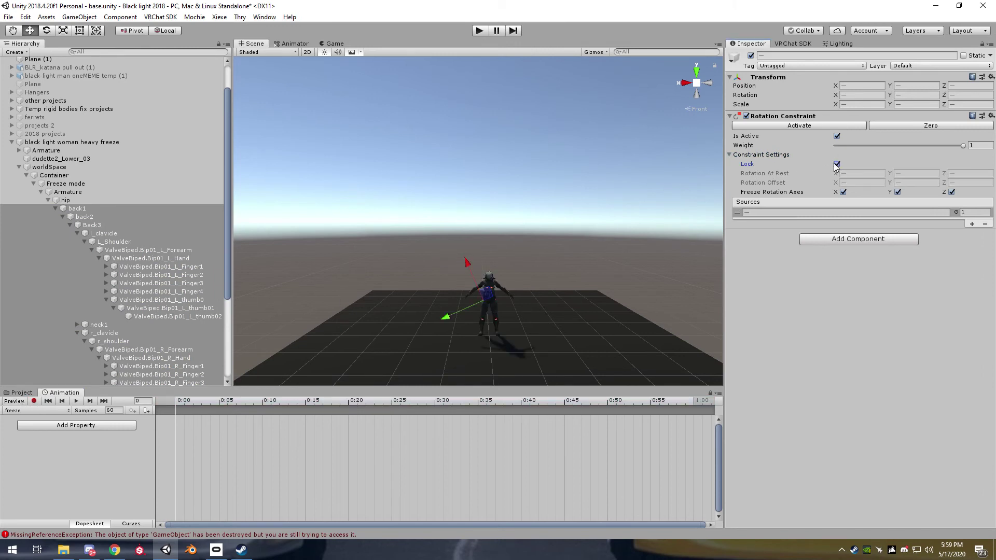
Record the Rotation Constraints of all selected frozen bones as disabled at frame 0 of the freeze clip.
left_click(34, 402)
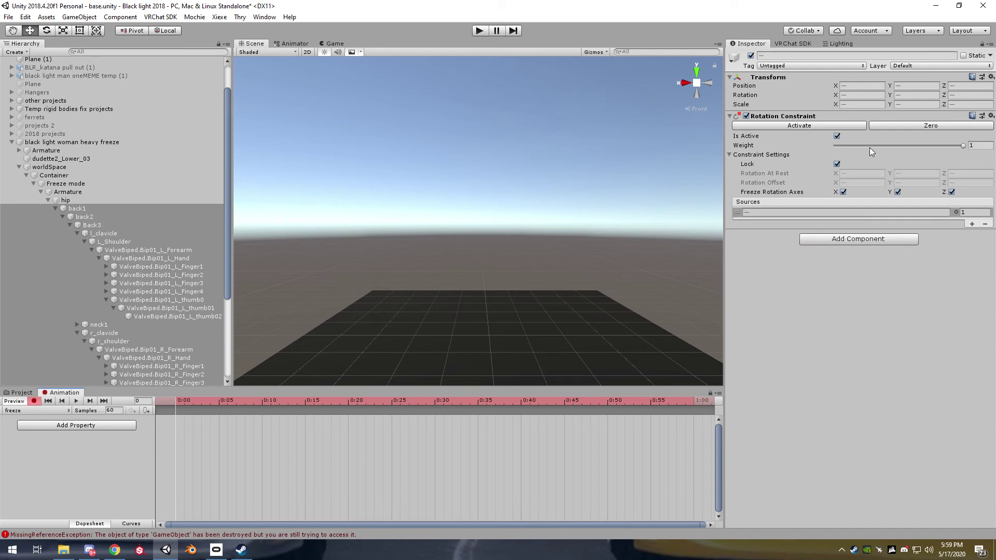
left_click(34, 402)
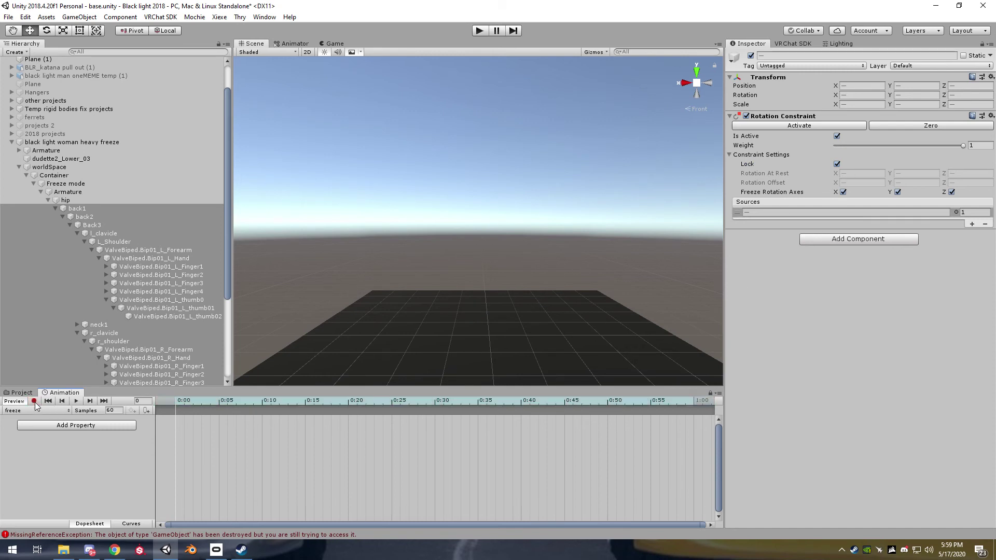
left_click(34, 401)
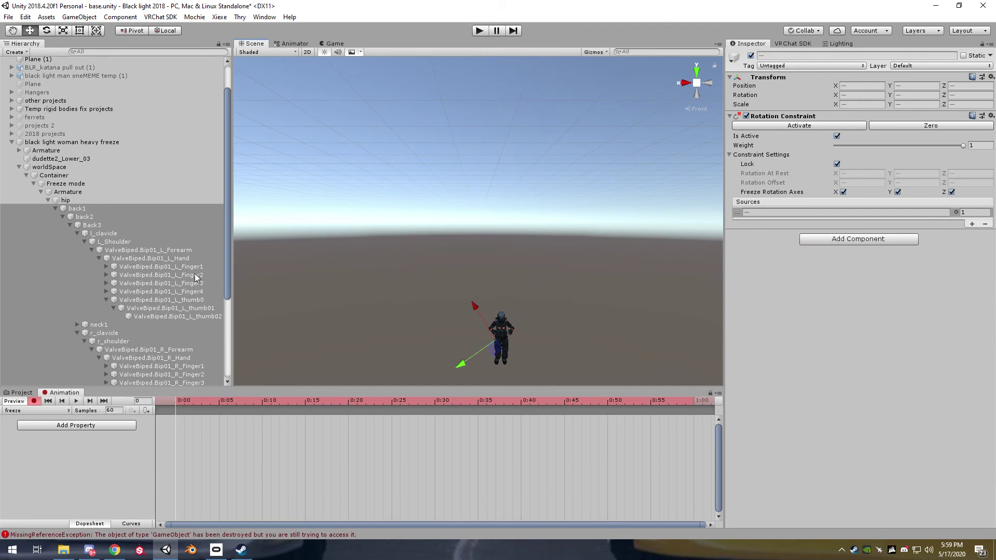
scroll(114, 316, "down", 5)
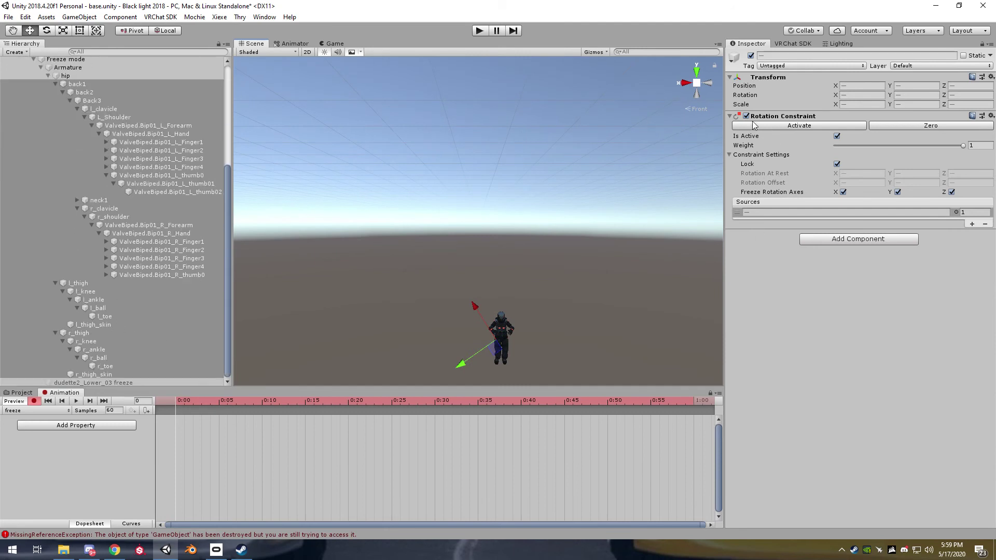
left_click(746, 117)
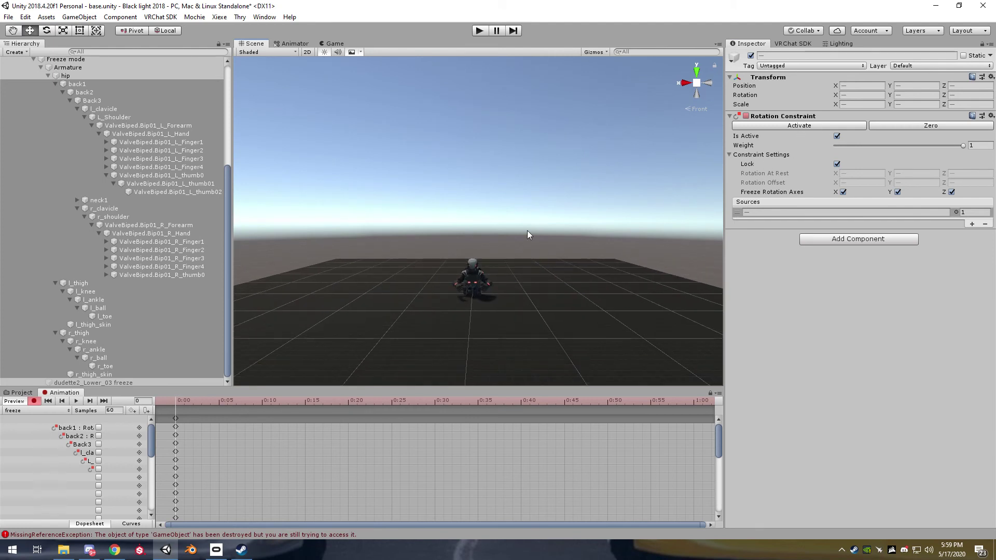
Record the Parent Constraint on the frozen armature's hip bone as disabled in the freeze clip.
scroll(127, 238, "up", 5)
left_click(108, 200)
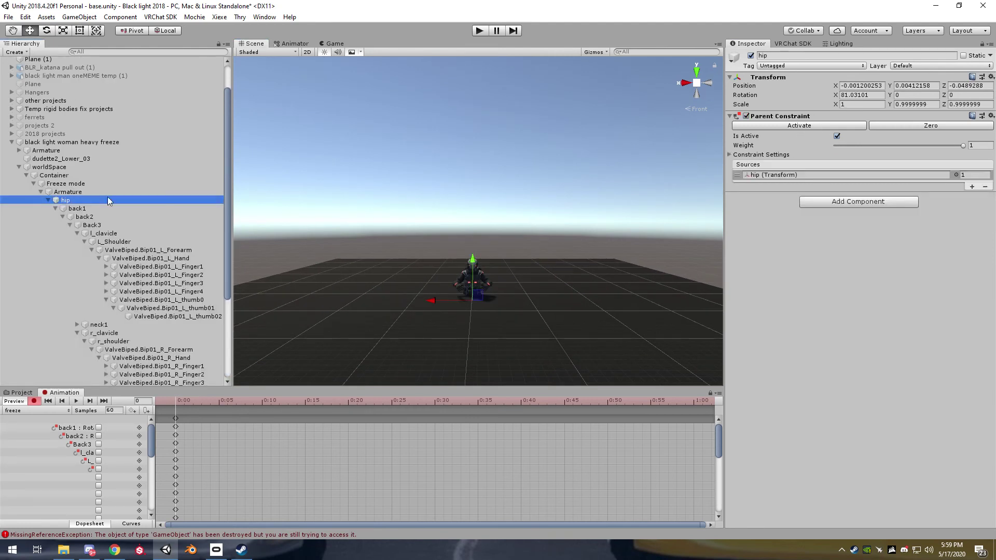
left_click(746, 116)
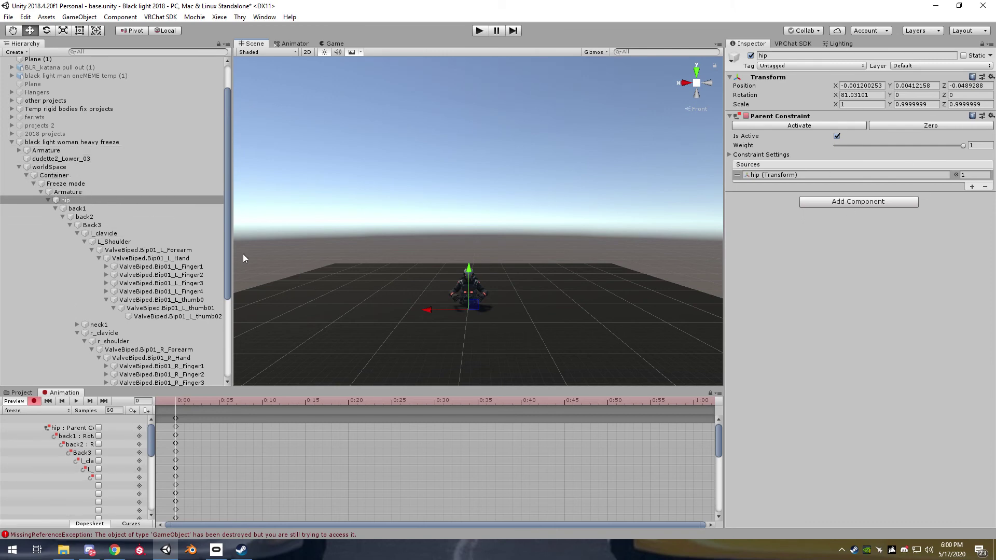
Record the Position Constraint and Rotation Constraint on worldSpace as enabled in the freeze clip.
left_click(72, 167)
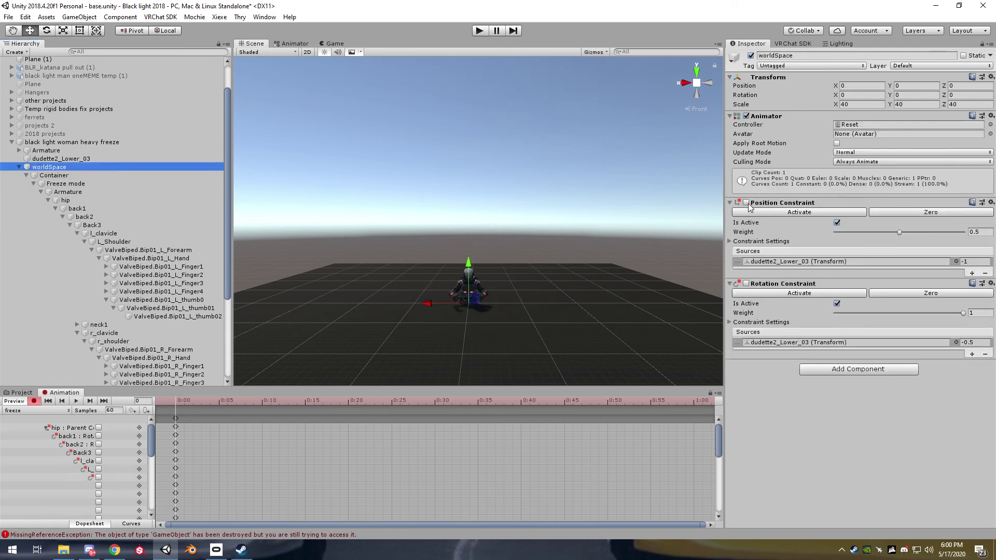
left_click(746, 203)
left_click(747, 284)
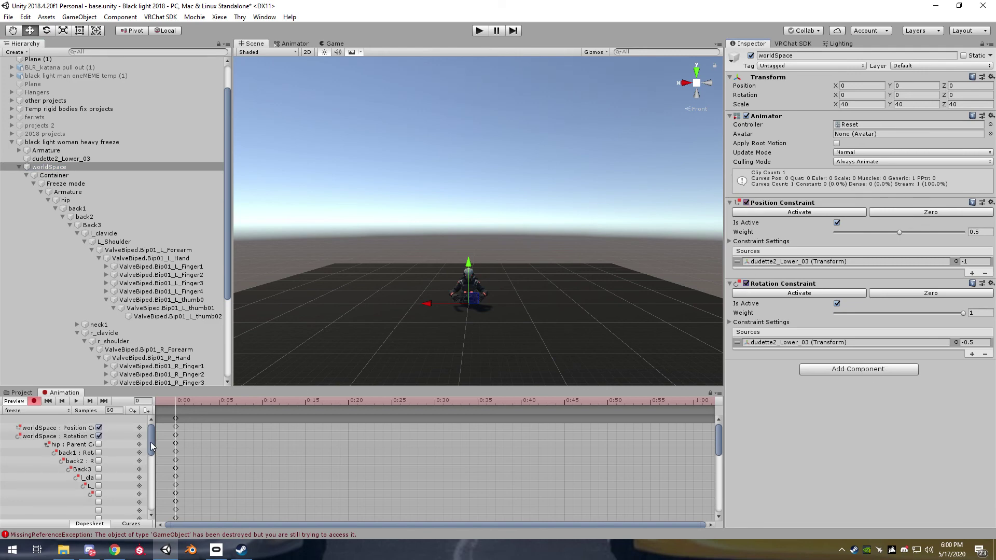
Collapse the frozen armature and record the dudette2_Lower_03 freeze mesh as active in the freeze clip.
left_click(23, 168)
scroll(22, 170, "up", 1)
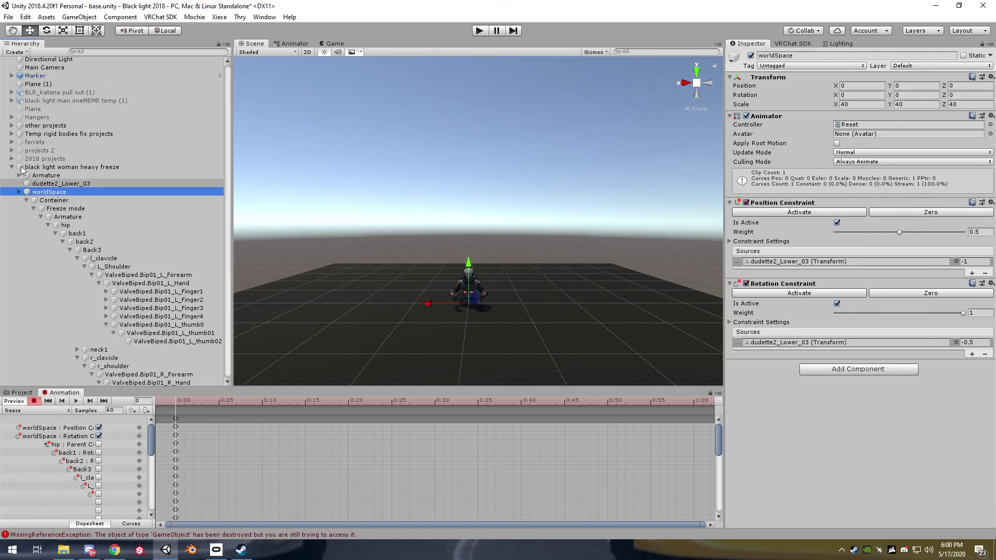
left_click(19, 202)
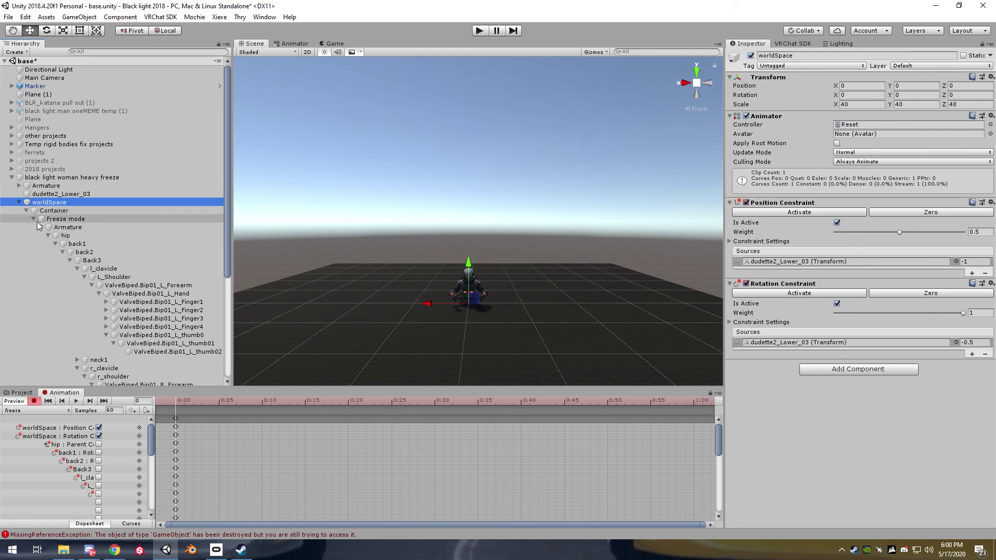
left_click(48, 227)
left_click(80, 235)
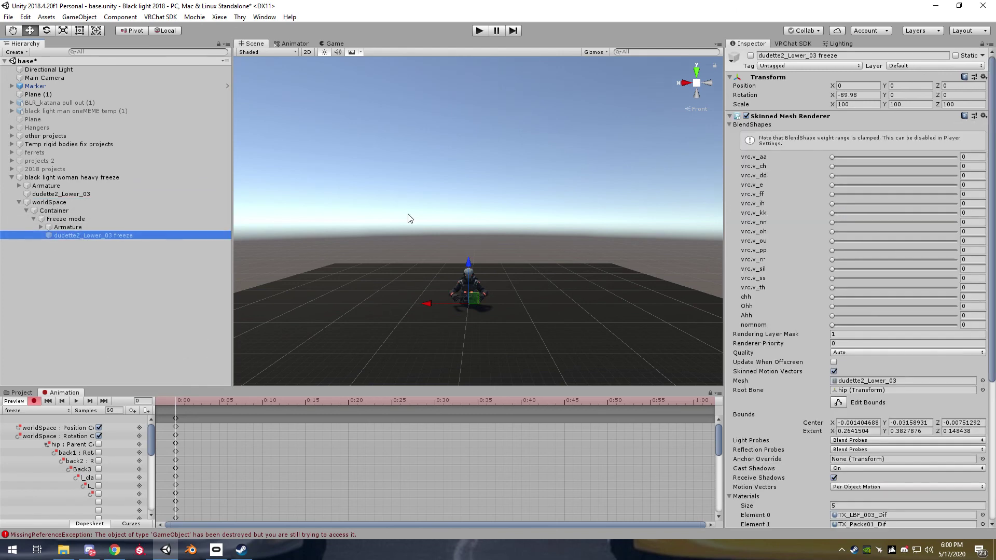
left_click(750, 56)
key("Up")
key("Up")
key("Up")
key("Up")
key("Up")
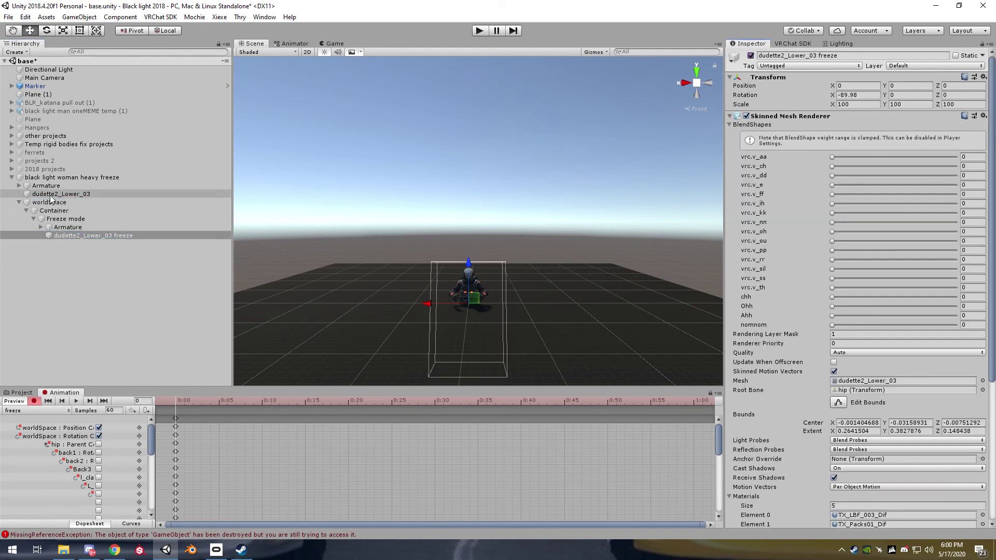
Record the original dudette2_Lower_03 mesh as inactive at frame 0 of the freeze clip.
left_click(750, 55)
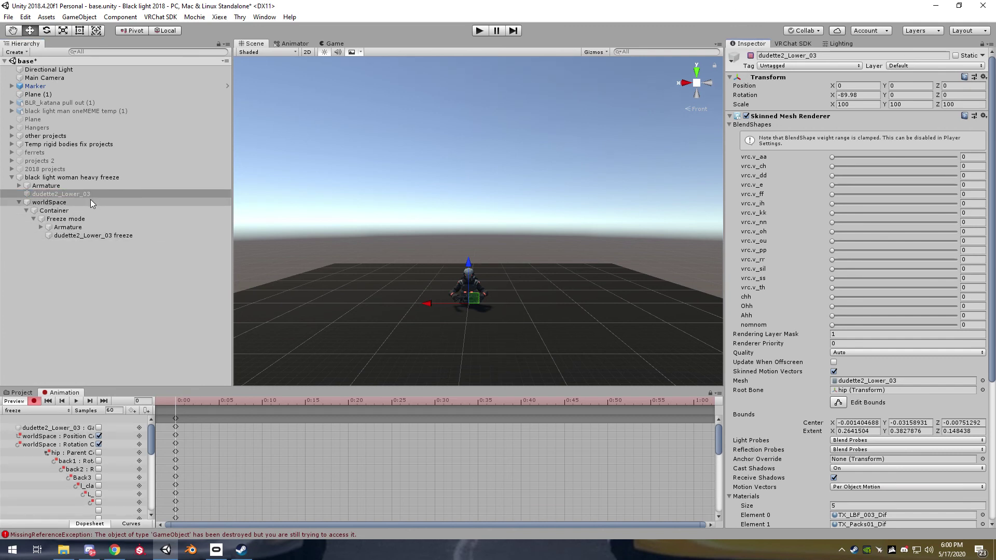
scroll(456, 303, "up", 2)
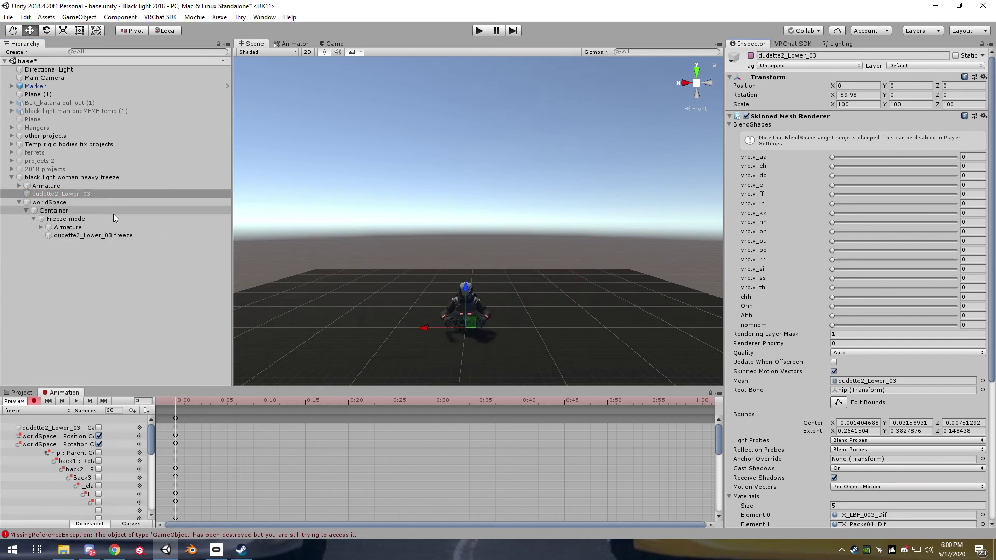
middle_click_drag(317, 275, 327, 264)
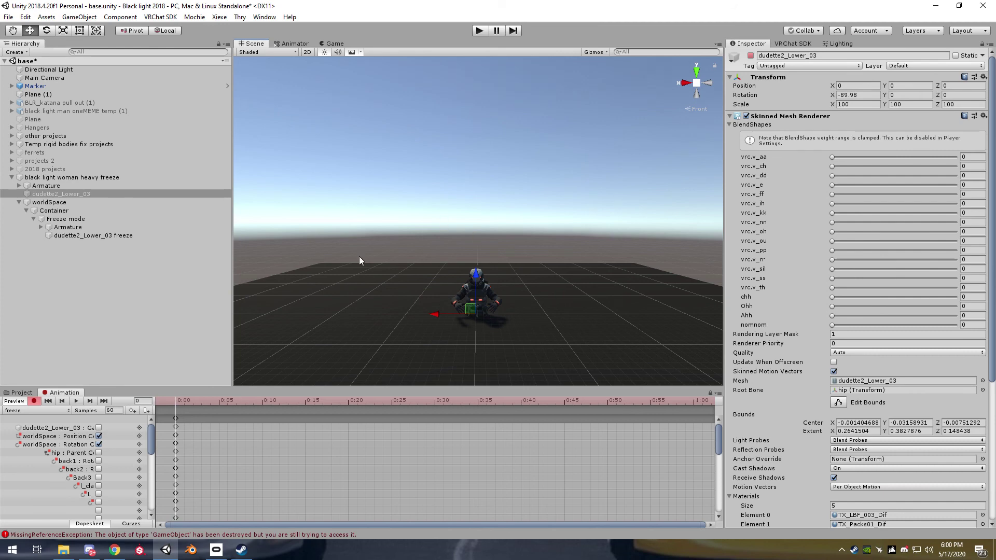
Copy all keyframes from frame 0 of the freeze clip to frame 1.
mouse_move(151, 454)
left_mouse_down()
mouse_move(151, 509)
mouse_move(149, 446)
left_mouse_up()
left_click(175, 419)
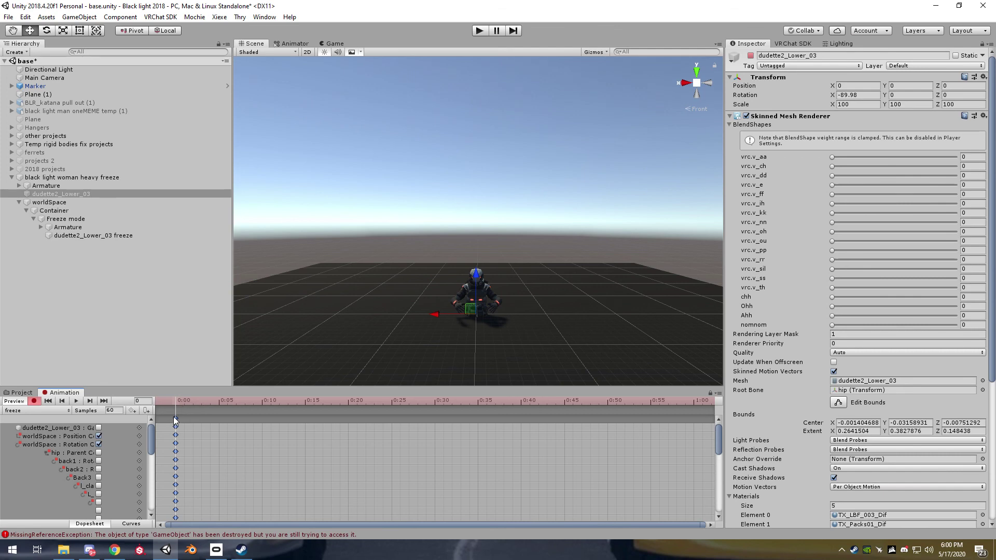
left_click(185, 401)
key("ctrl+v")
mouse_move(150, 443)
left_mouse_down()
mouse_move(150, 494)
mouse_move(150, 442)
left_mouse_up()
Stop recording the freeze clip and clear the Animator's Controller on the black light woman heavy freeze avatar.
left_click(52, 177)
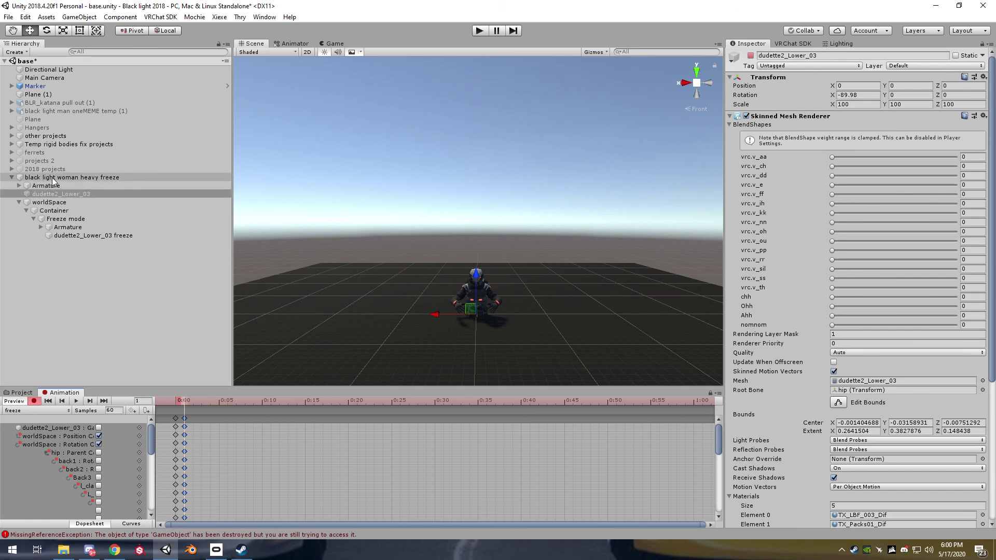
left_click(33, 401)
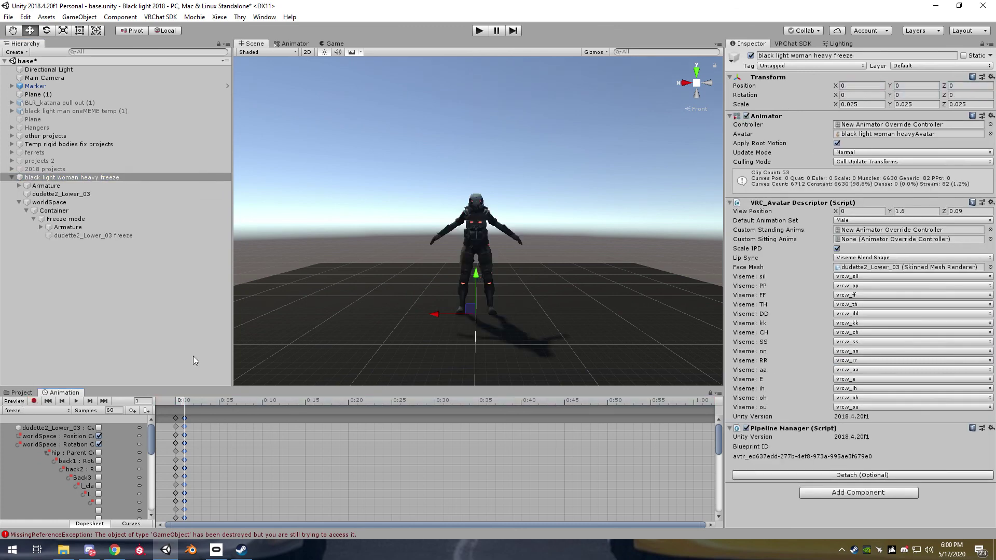
left_click(880, 125)
key("Delete")
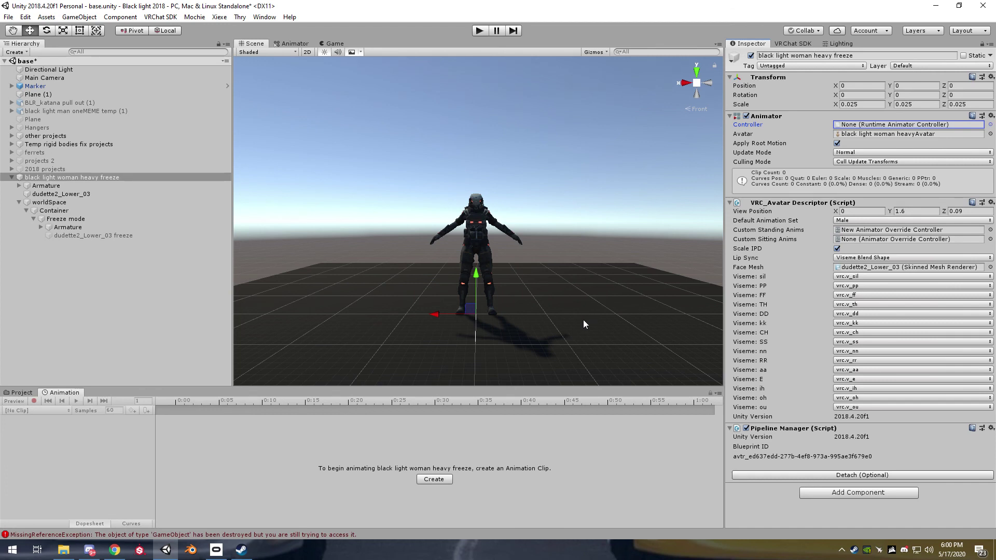
Expand the frozen armature's whole bone hierarchy and check the Rotation Constraints on the left Finger3 and Finger4 bones.
left_click(40, 226, "alt")
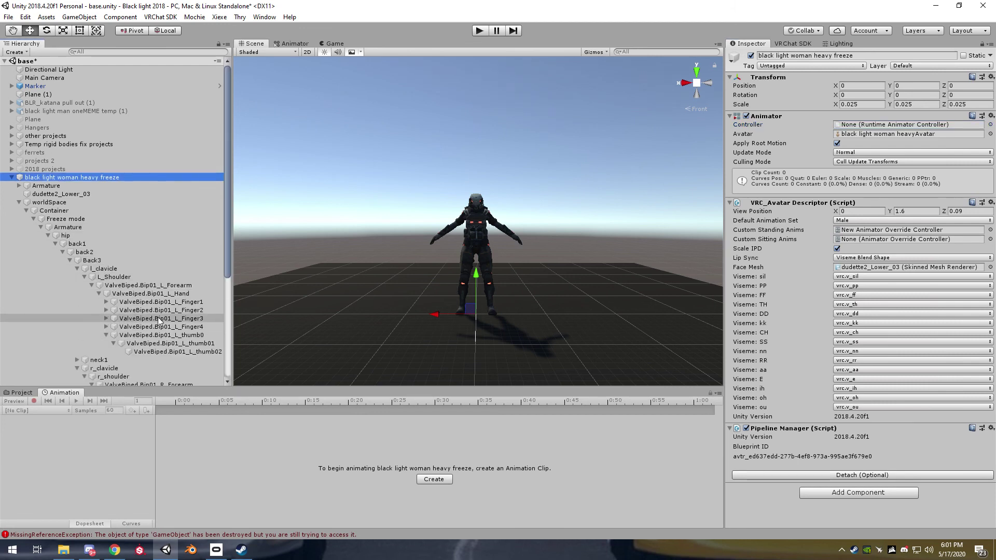
left_click(193, 319)
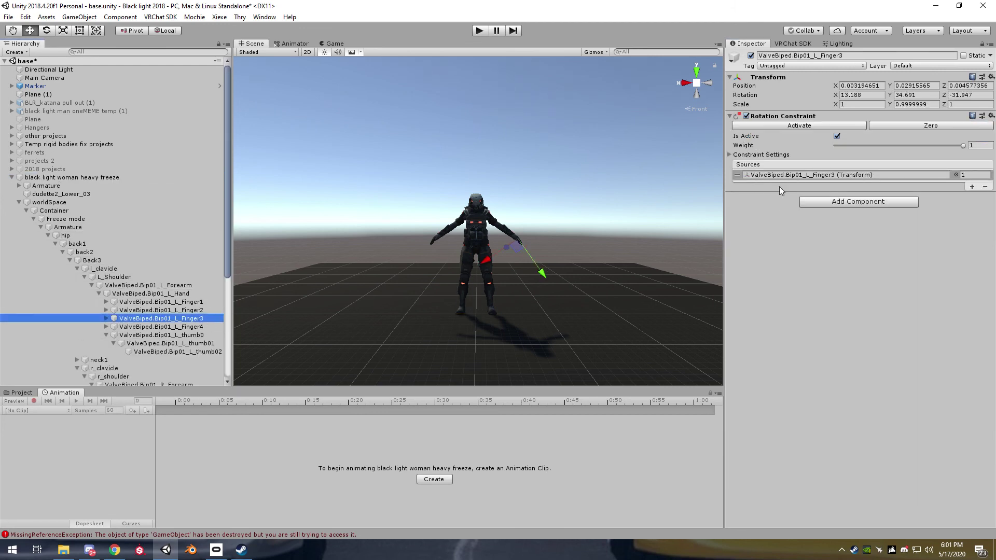
left_click(140, 327)
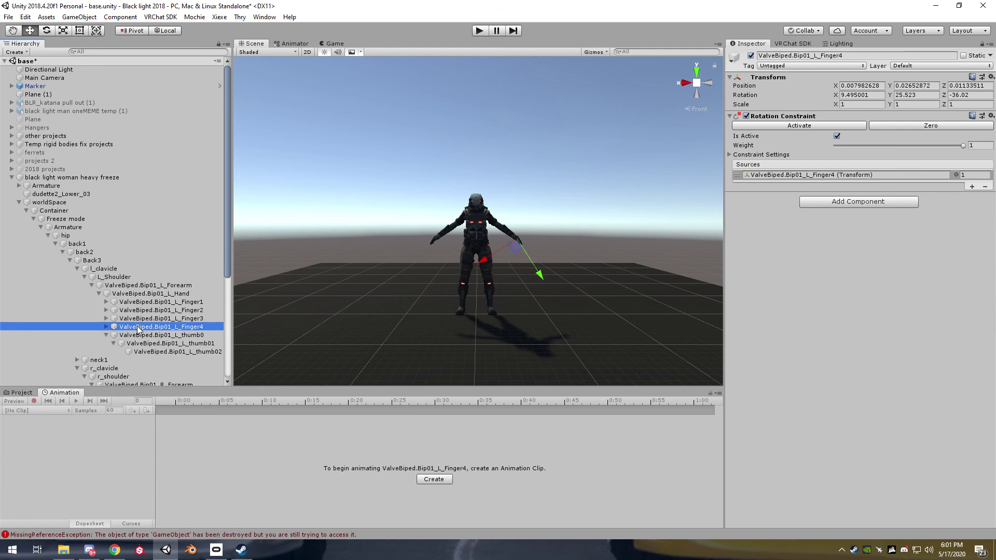
left_click(160, 319)
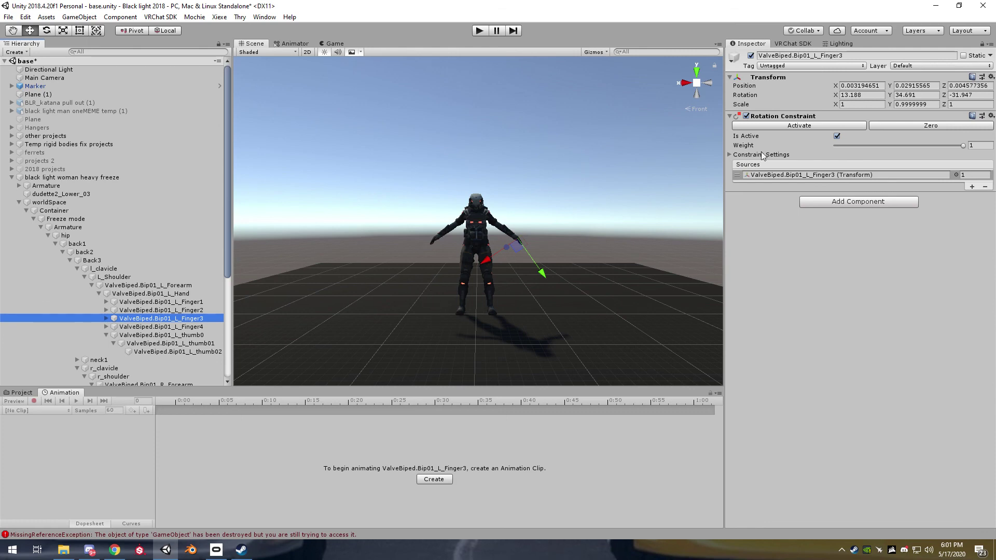
Check the Parent Constraint on Container inside worldSpace, then collapse the worldSpace hierarchy.
left_click(19, 202)
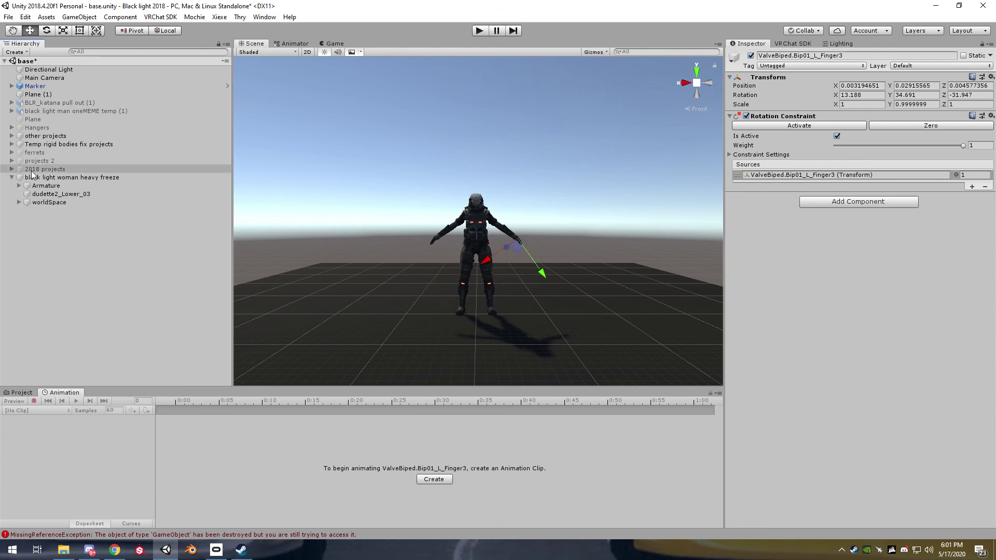
left_click(18, 202)
left_click(60, 211)
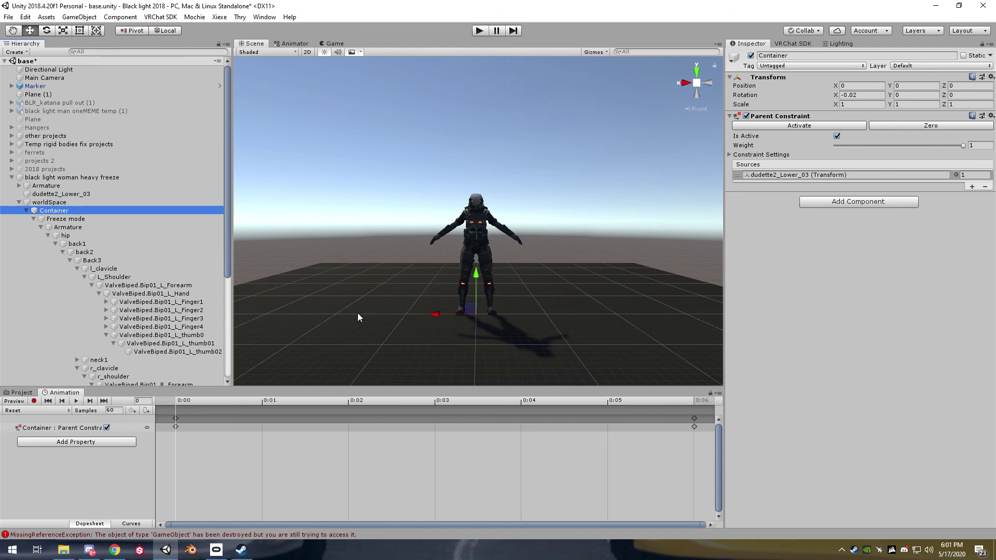
left_click(19, 202)
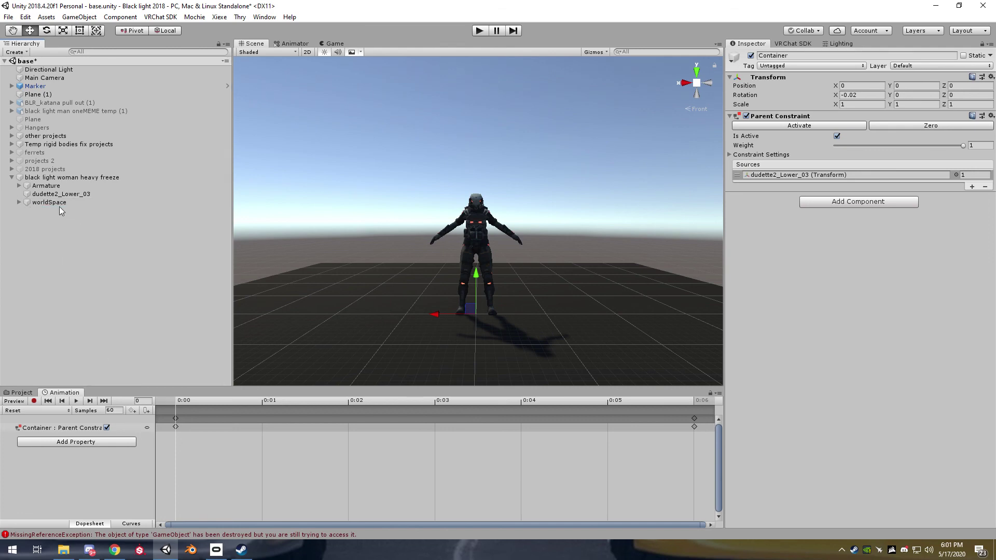